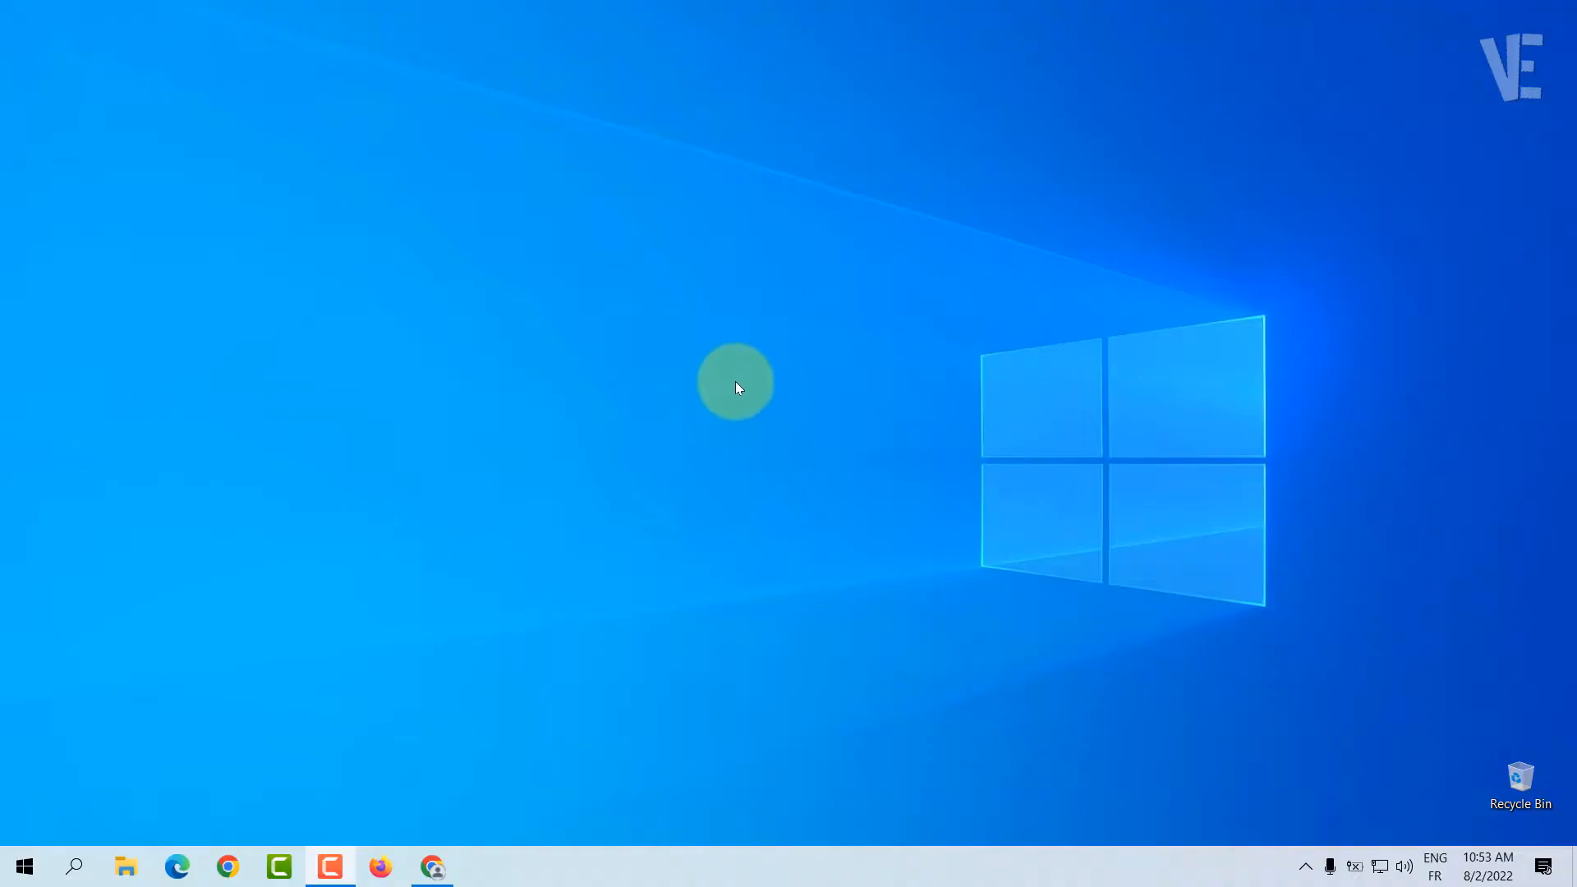
# Step: Switch to Chrome, search Google for "windows 11 download" and open Microsoft's Download Windows 11 page
pyautogui.click(429, 868)
pyautogui.click(864, 371)
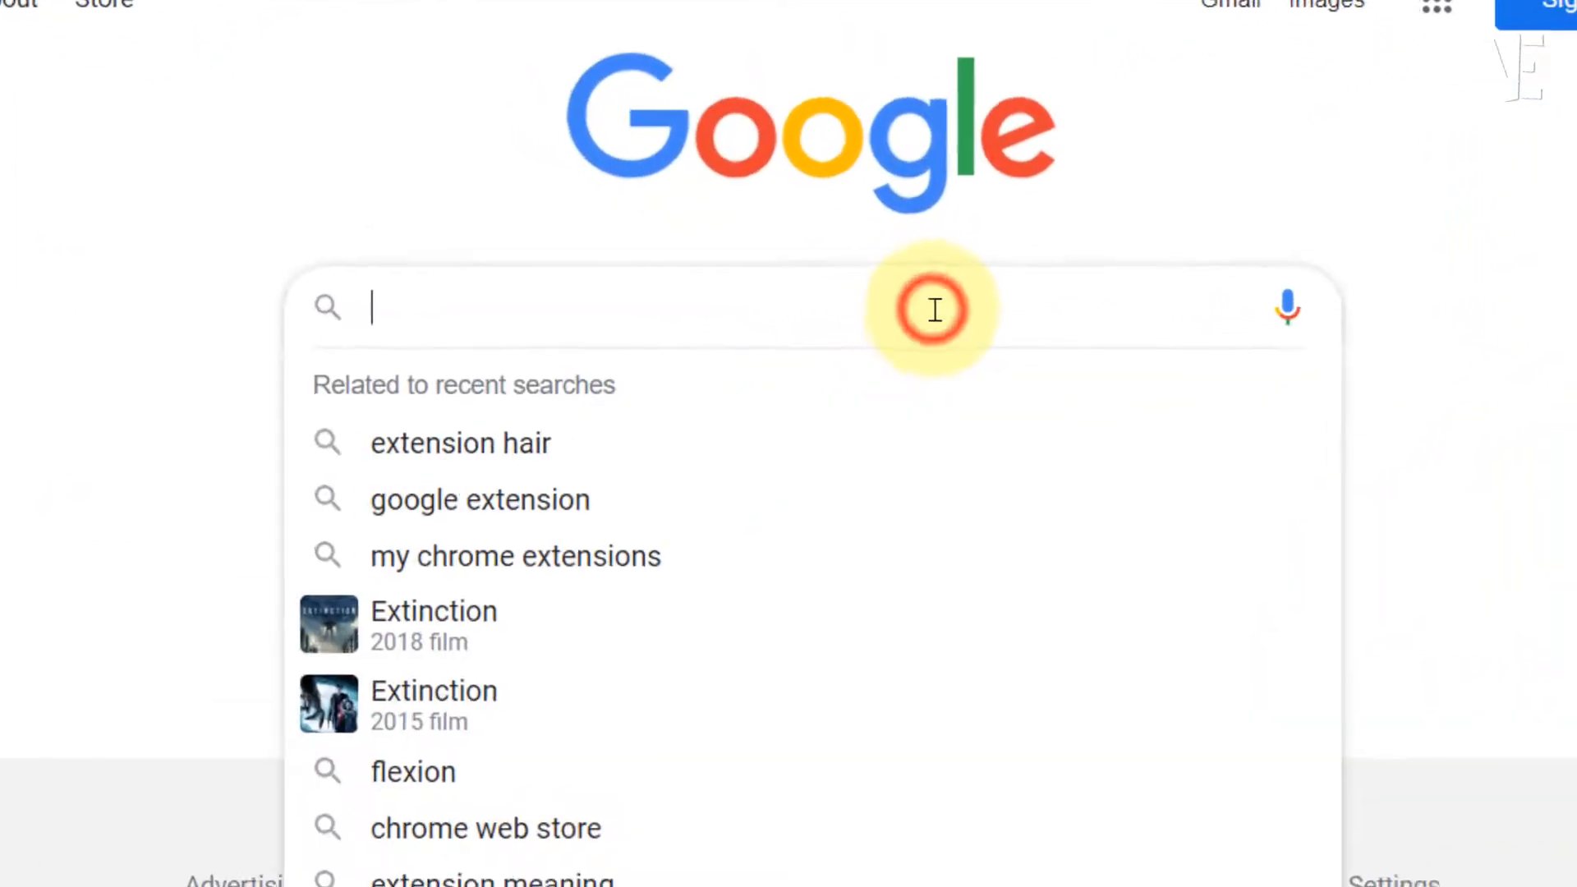
pyautogui.write('window')
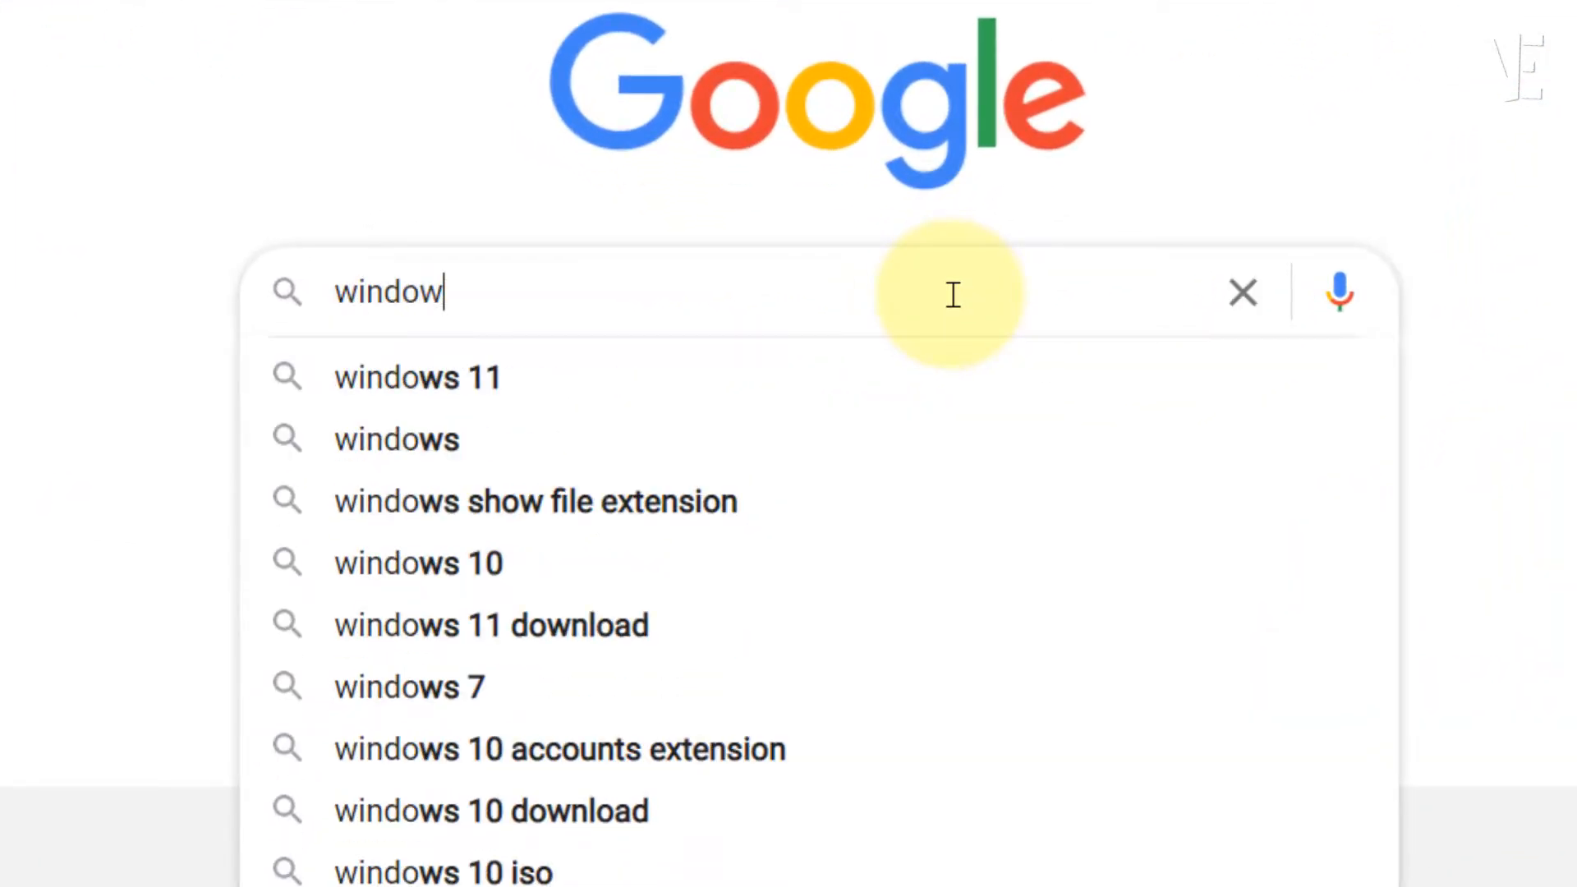
pyautogui.write('s 11 do')
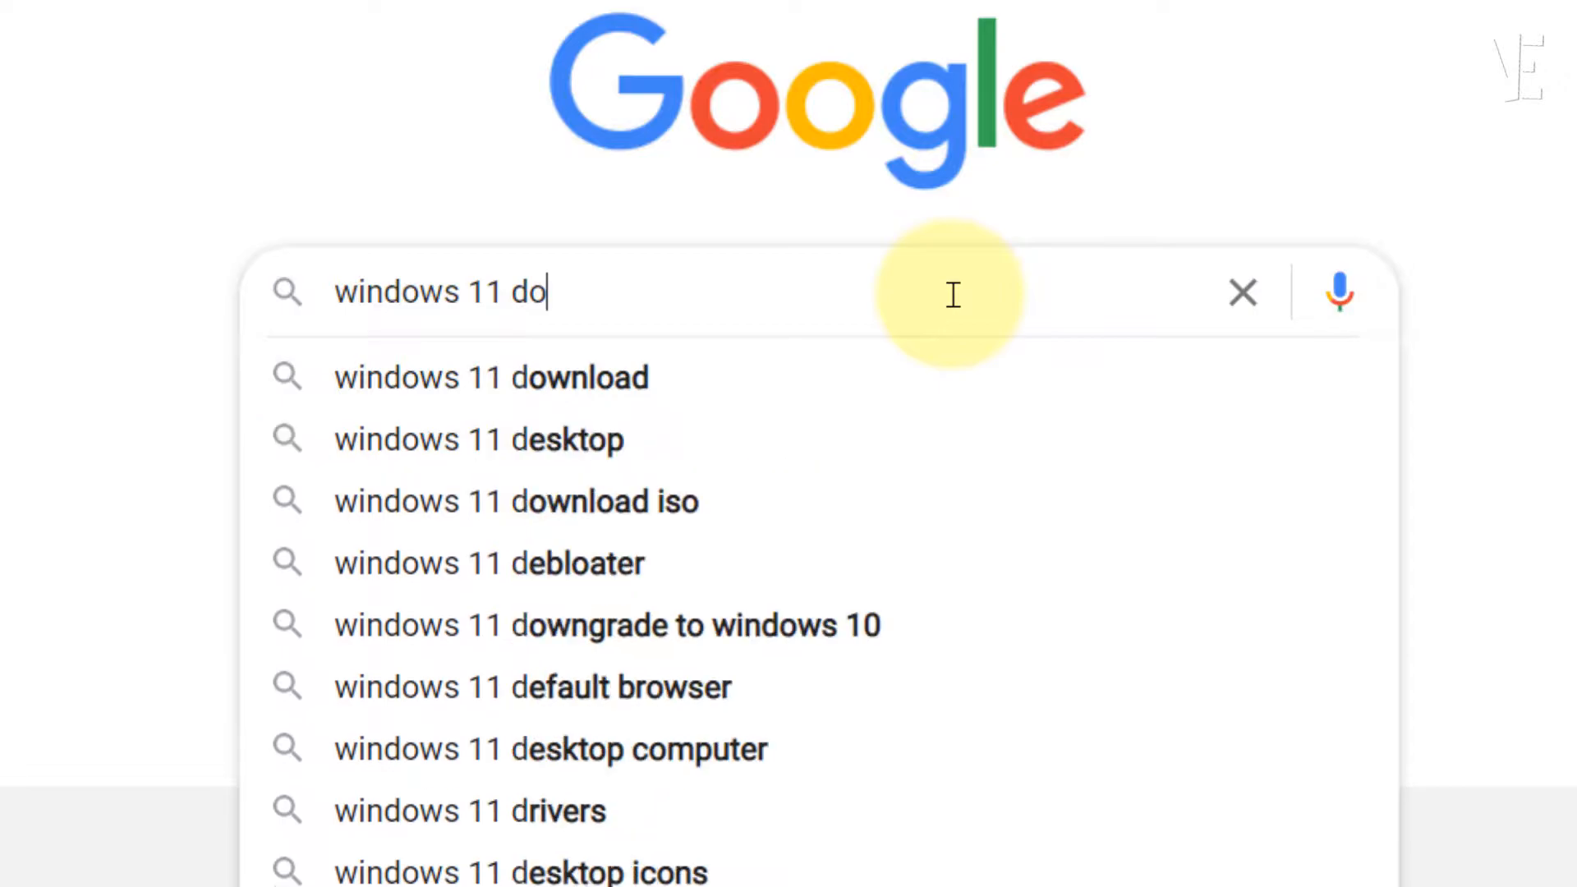
pyautogui.click(710, 393)
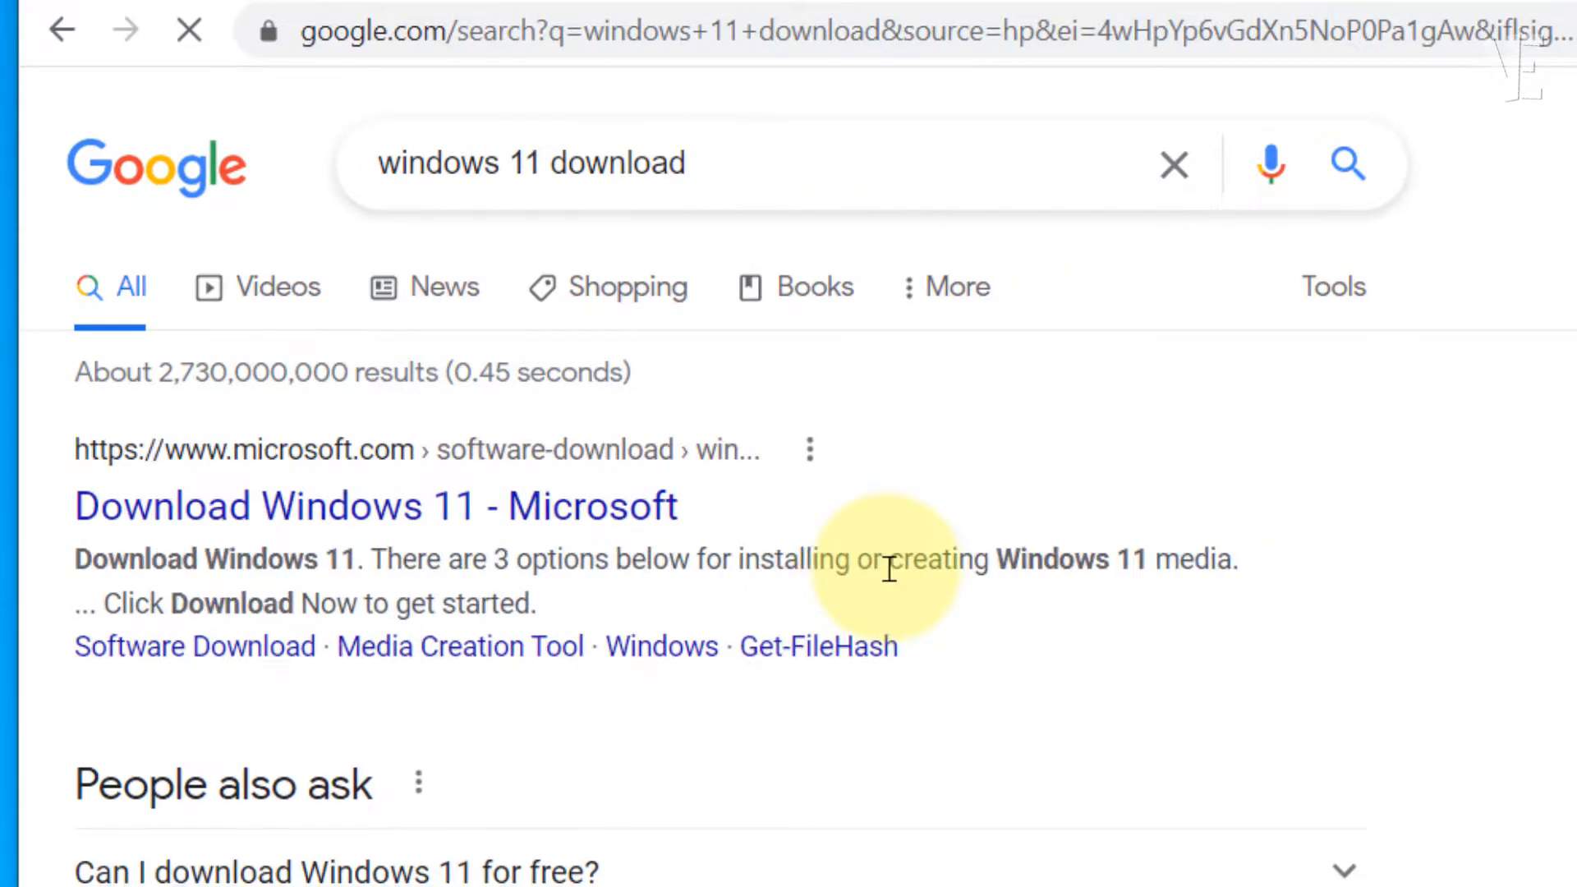
pyautogui.click(339, 514)
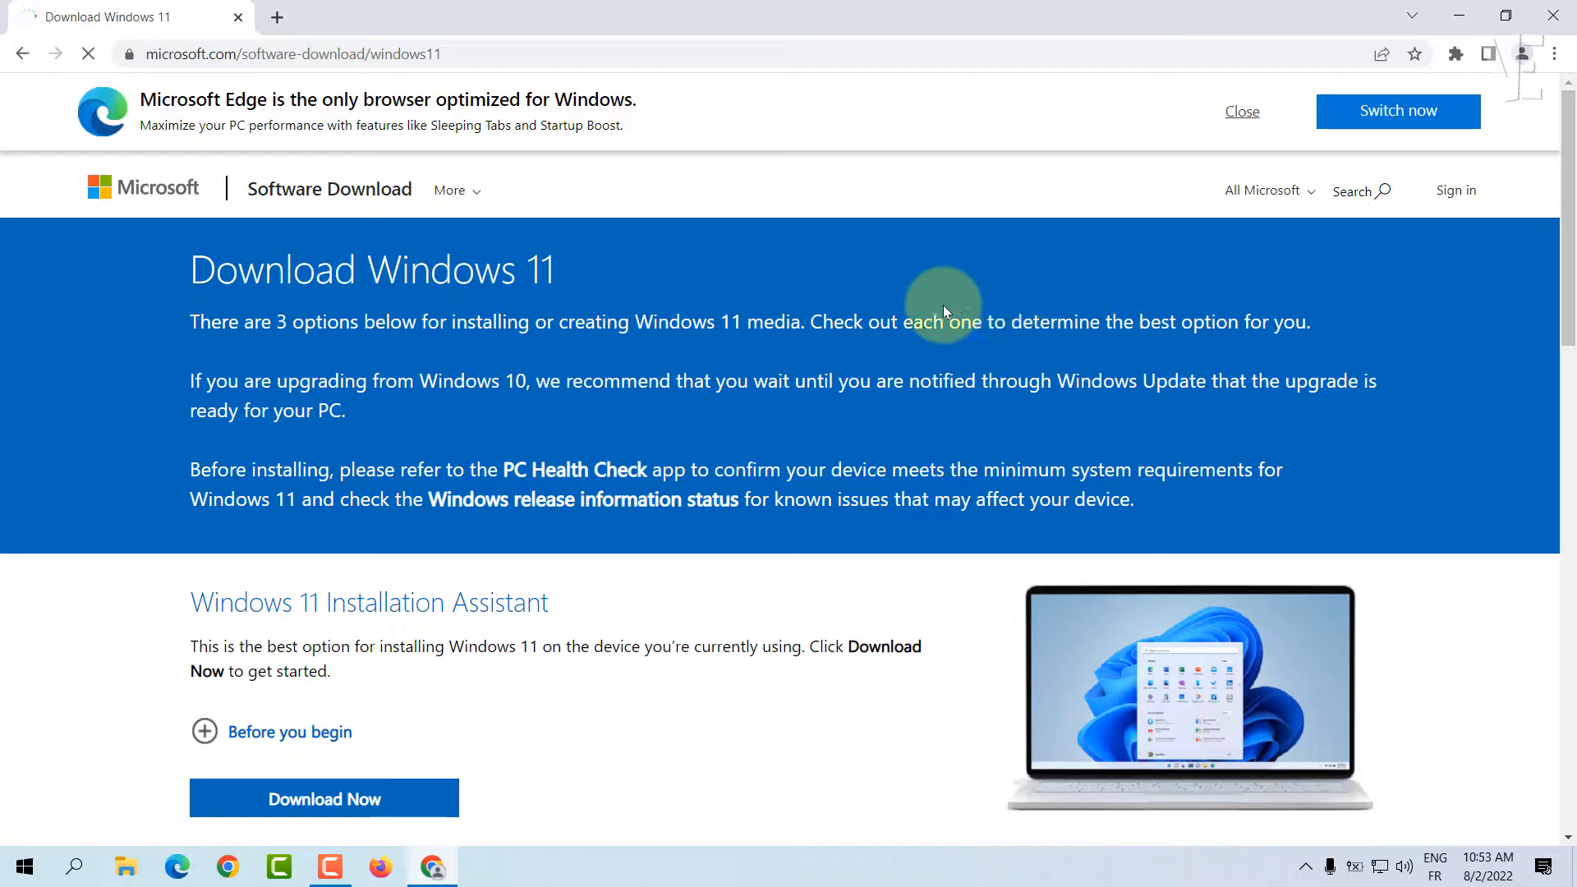
# Step: Select Windows 11 (multi-edition ISO) as the disk image and request its download
pyautogui.scroll(-6, 978, 306)
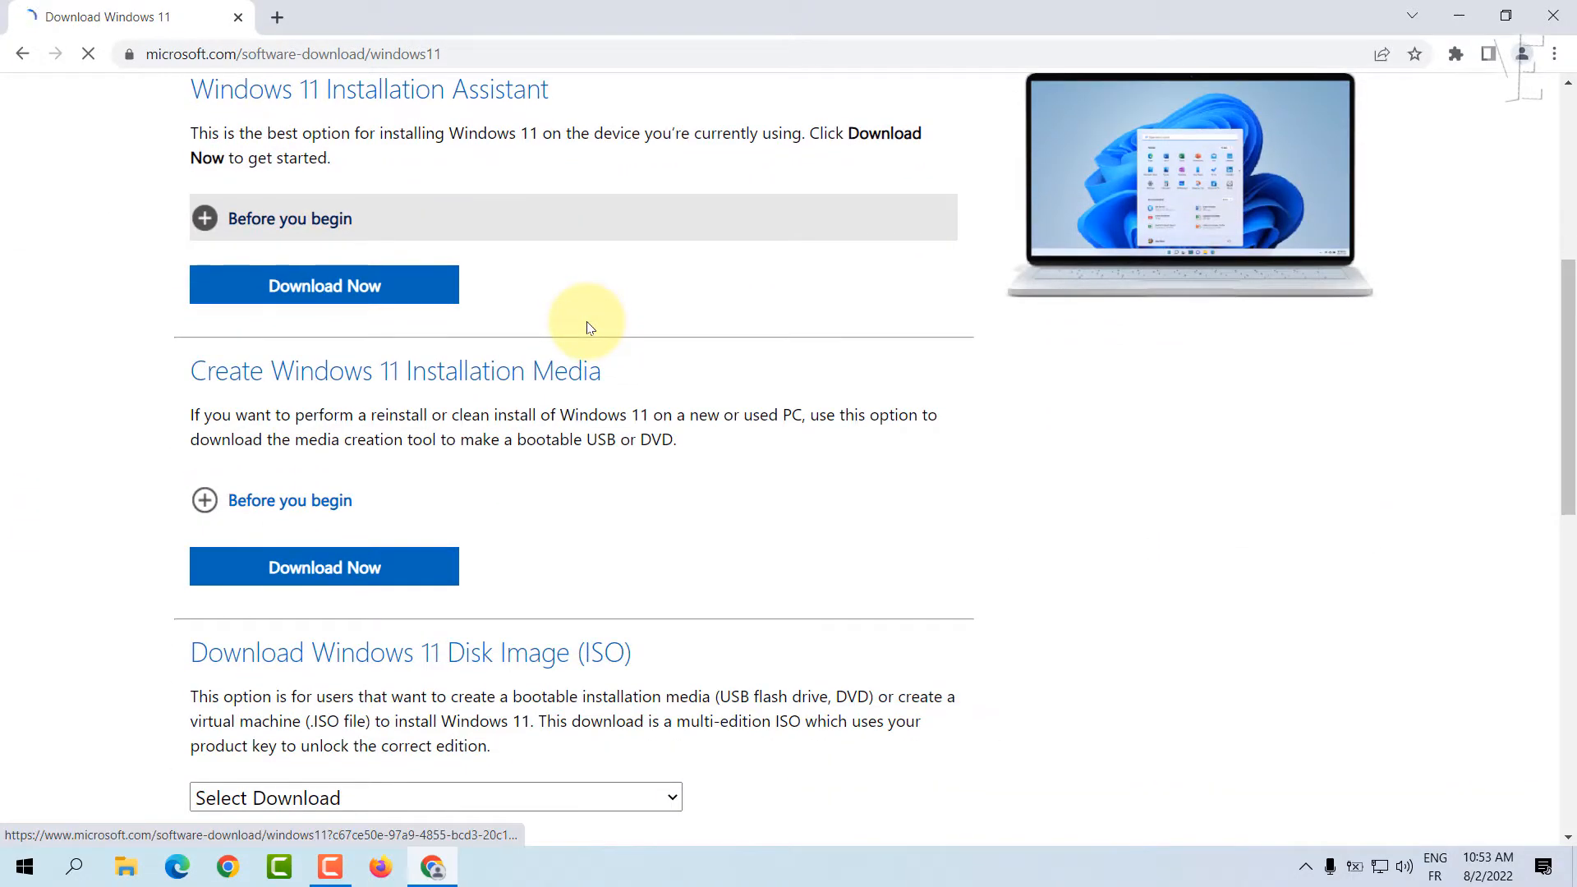
pyautogui.scroll(-3, 600, 353)
pyautogui.moveTo(212, 347); pyautogui.dragTo(468, 344)
pyautogui.click(450, 344)
pyautogui.click(329, 490)
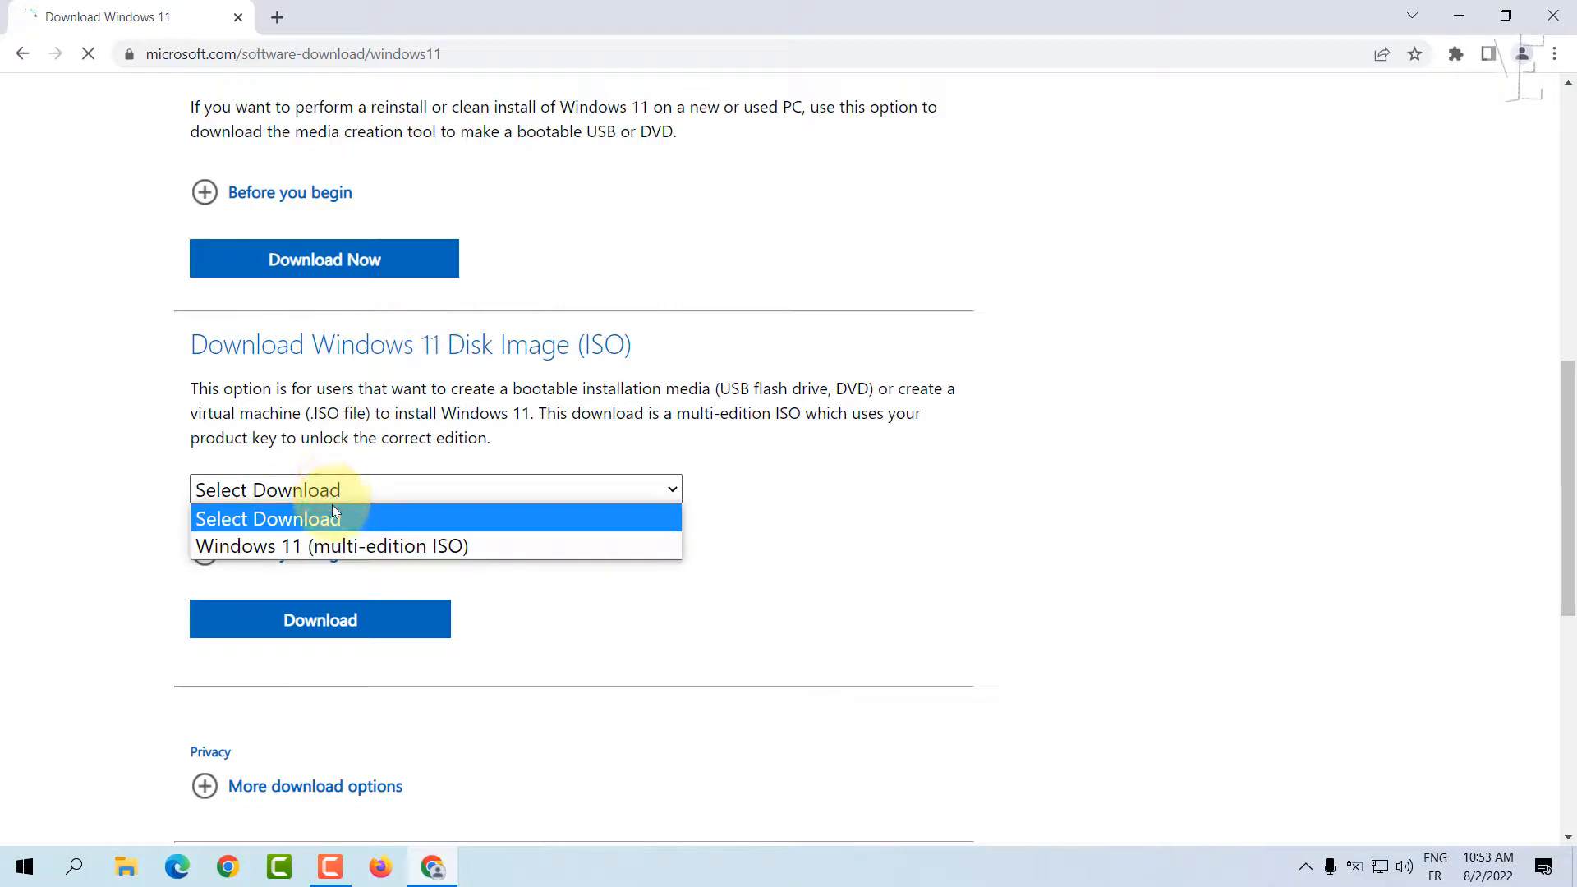
pyautogui.click(362, 543)
pyautogui.click(321, 619)
# Step: Set the product language to English International, confirm it and start the 64-bit ISO download
pyautogui.scroll(-4, 324, 621)
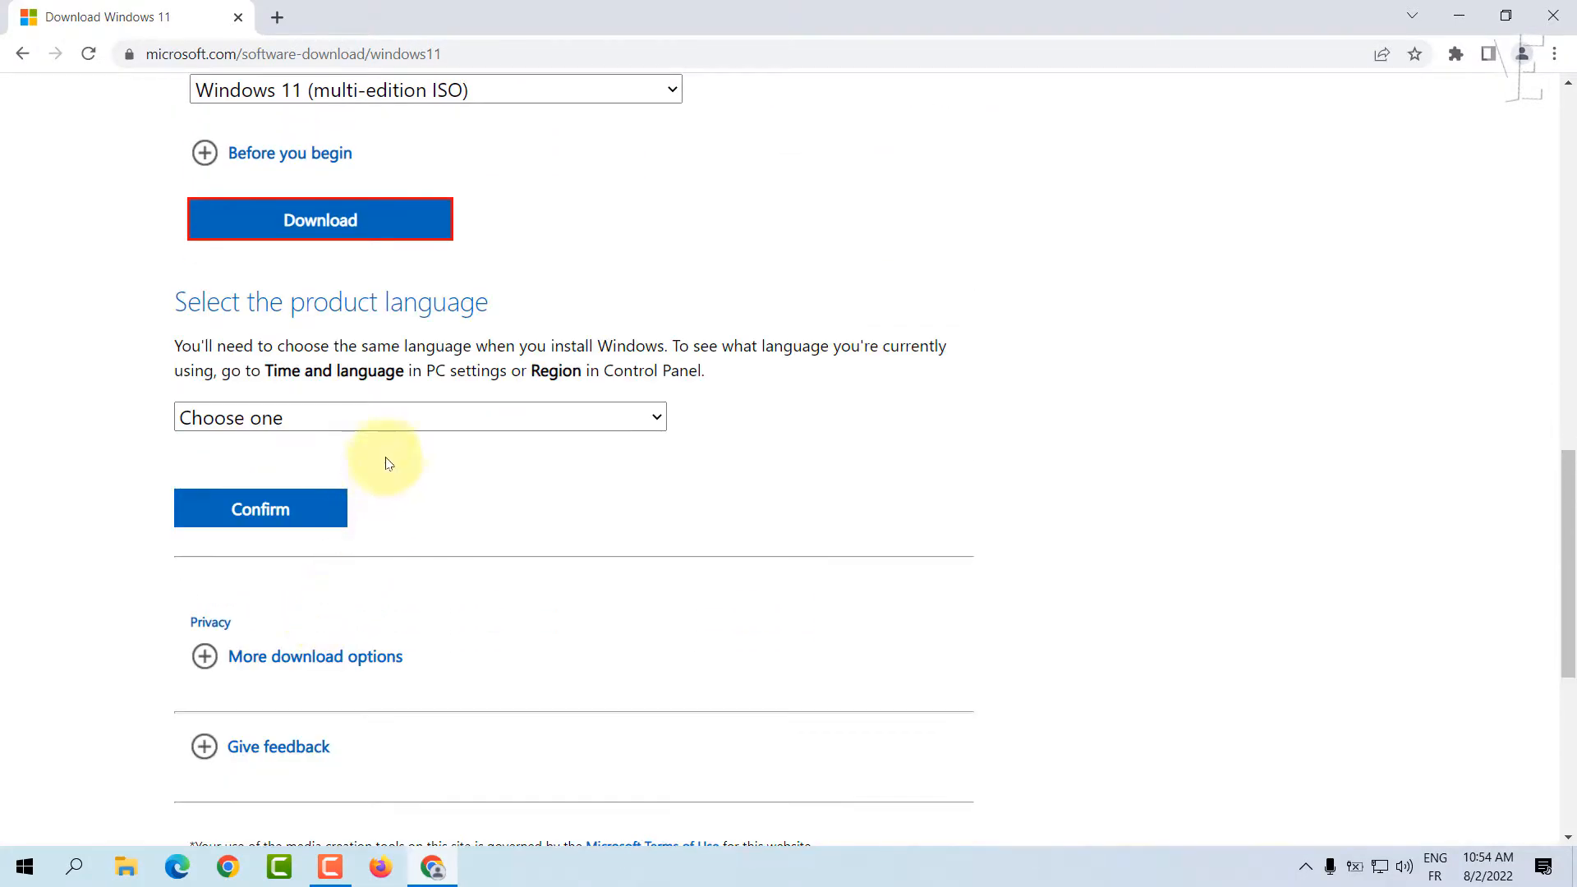
pyautogui.click(323, 418)
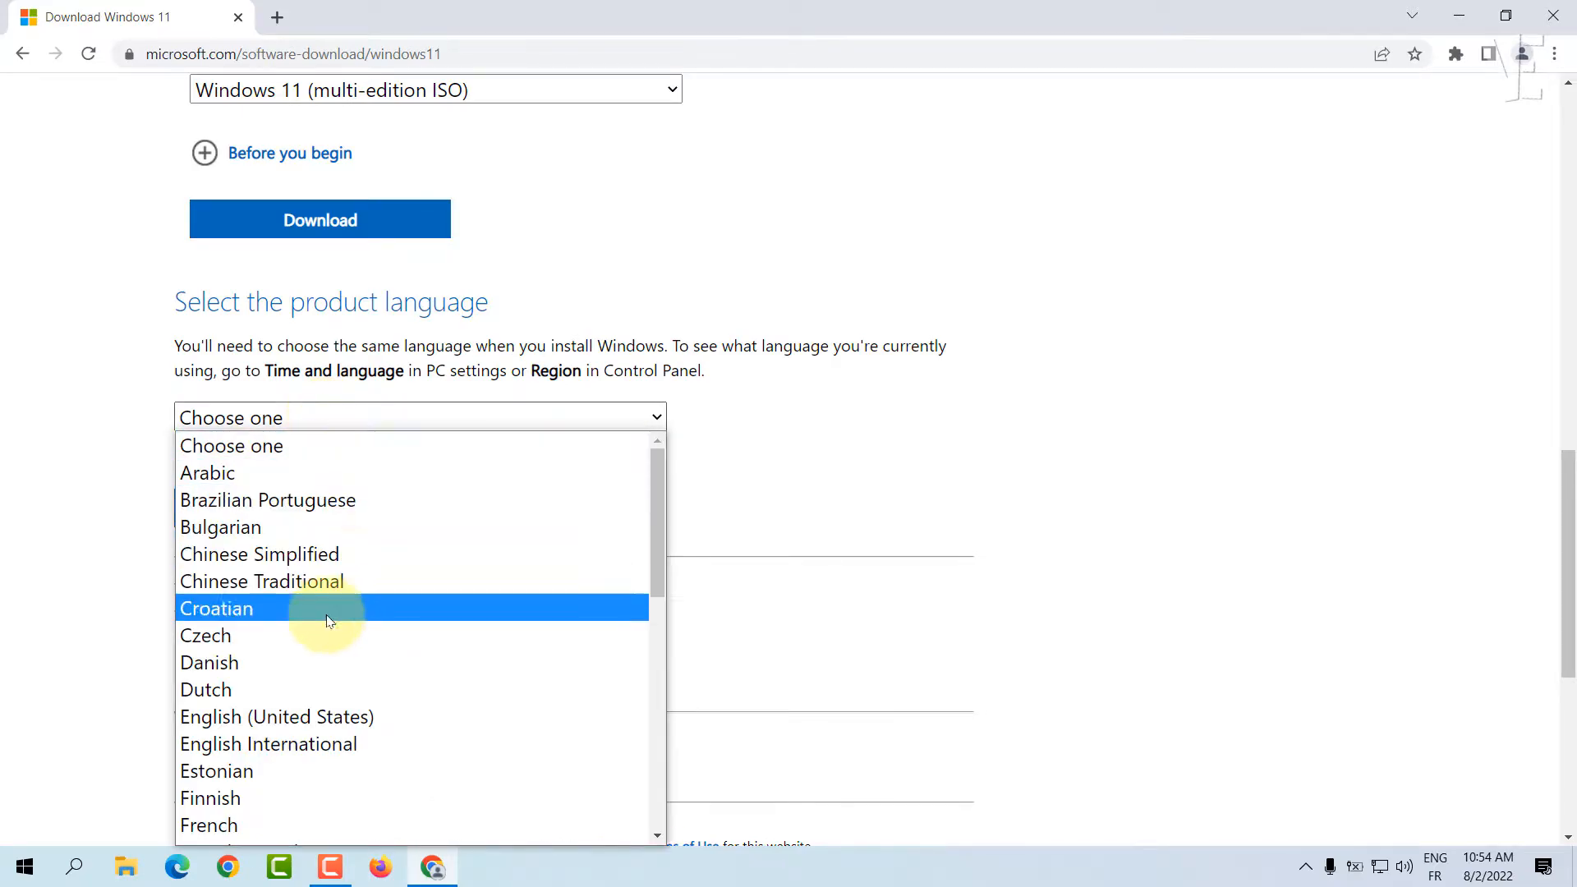
pyautogui.click(326, 744)
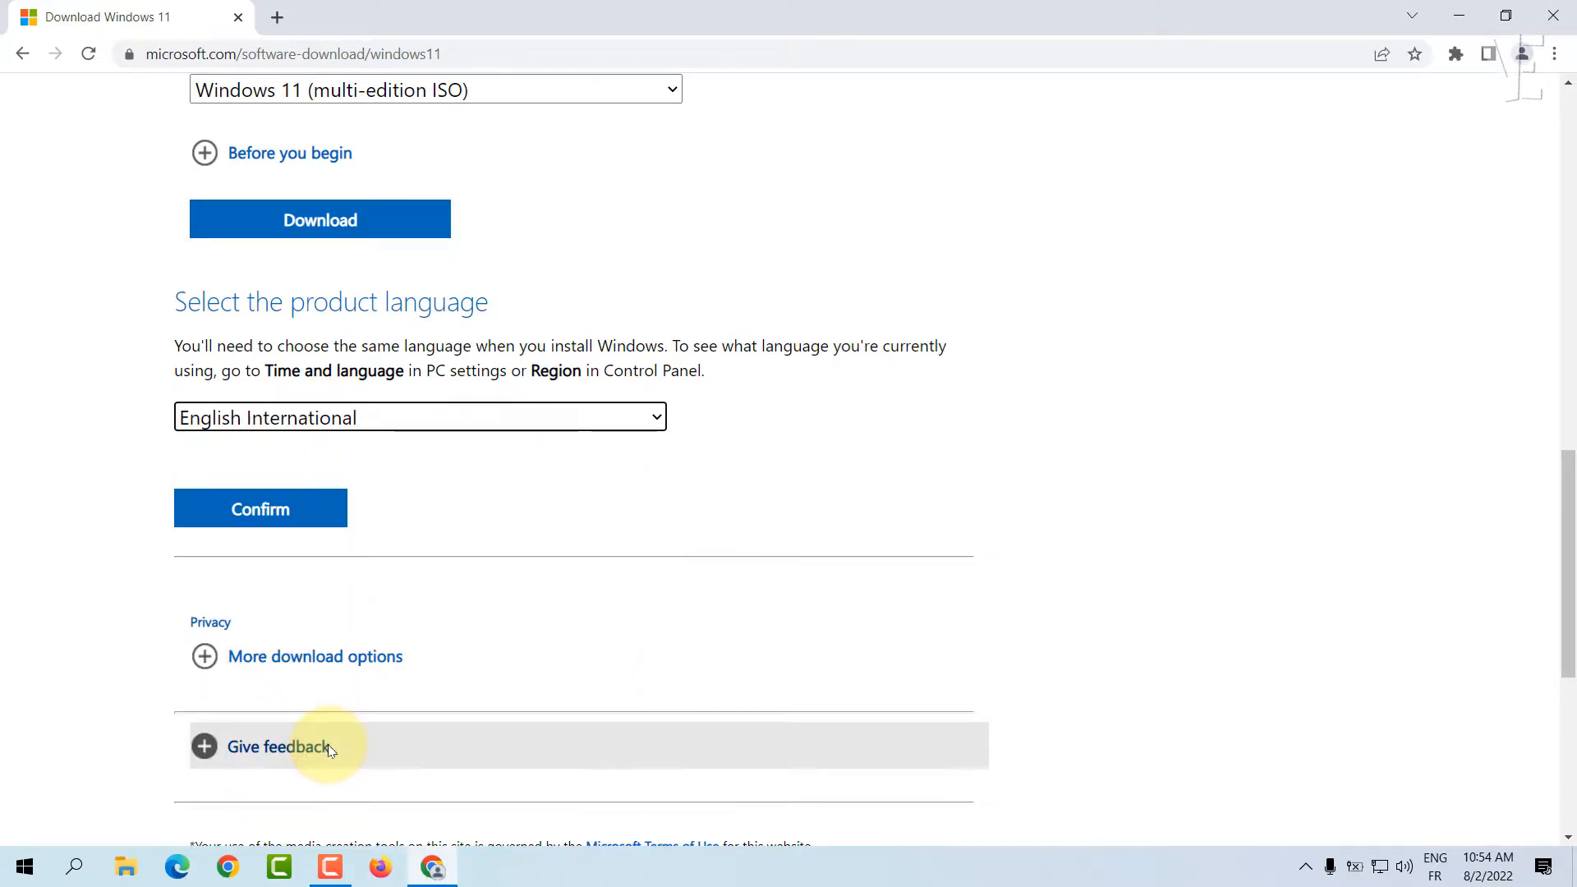
pyautogui.click(263, 516)
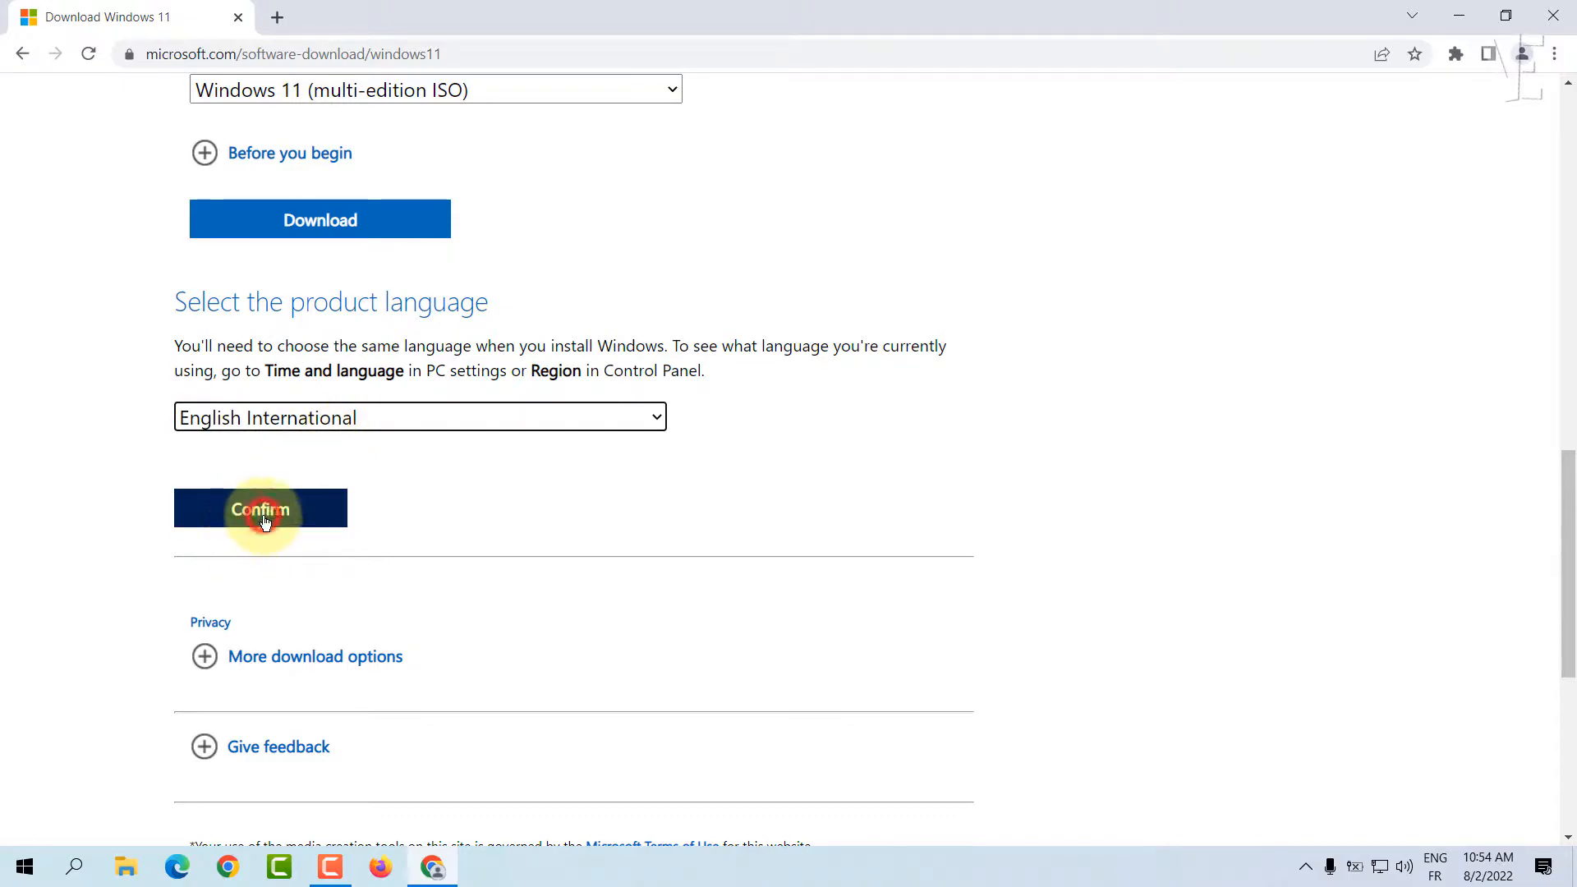
pyautogui.scroll(-1, 632, 599)
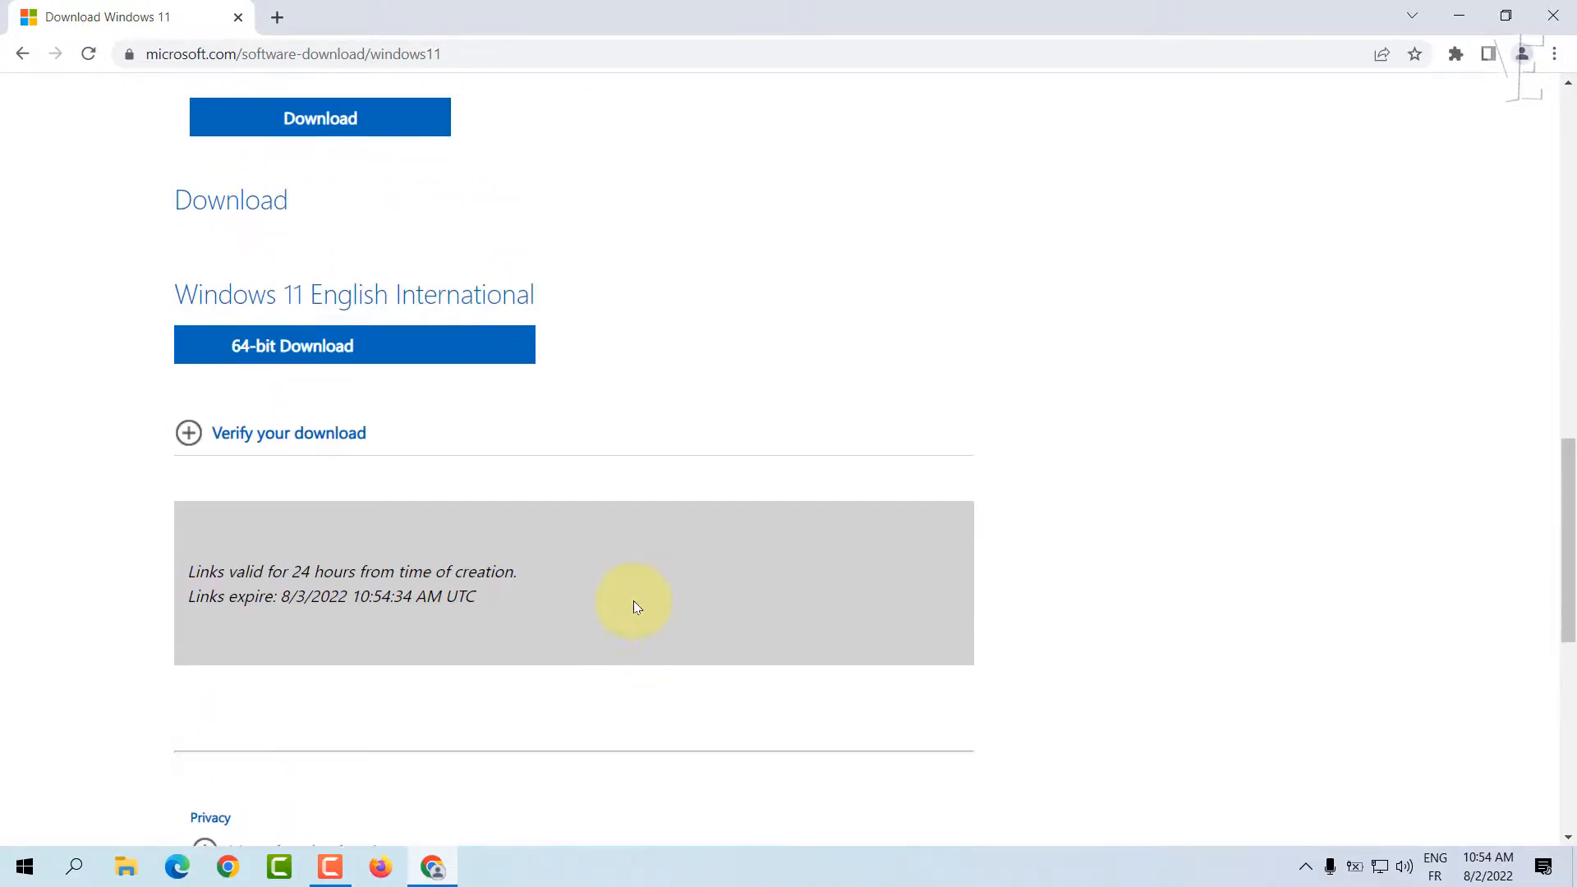
pyautogui.click(300, 353)
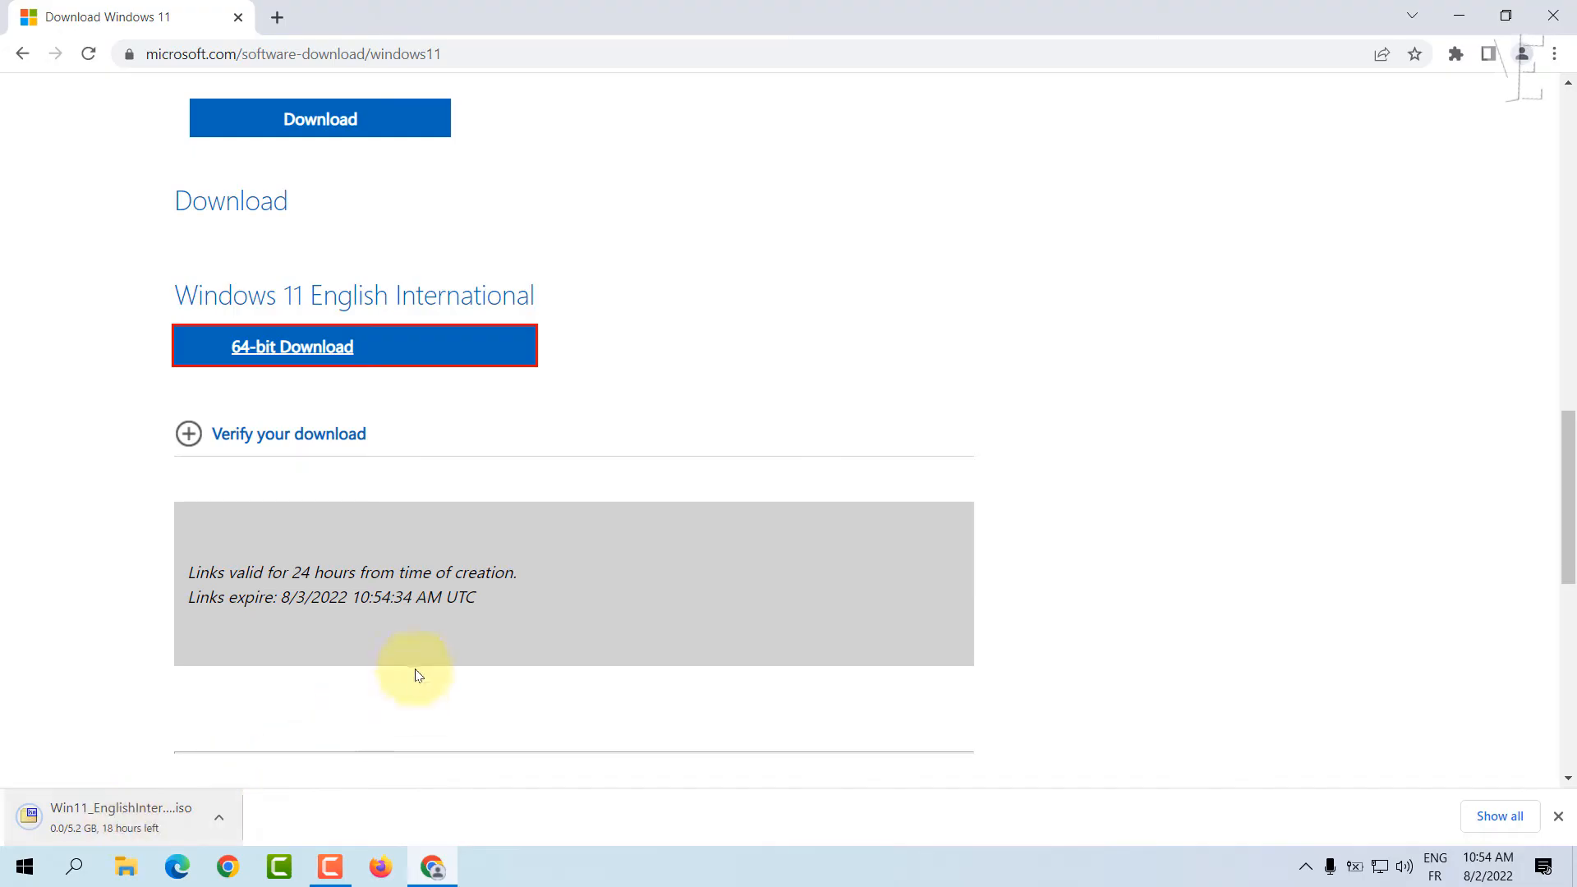
# Step: Search for "vmware workstation" in a new browser tab and open the official VMware Workstation Pro product page
pyautogui.click(281, 23)
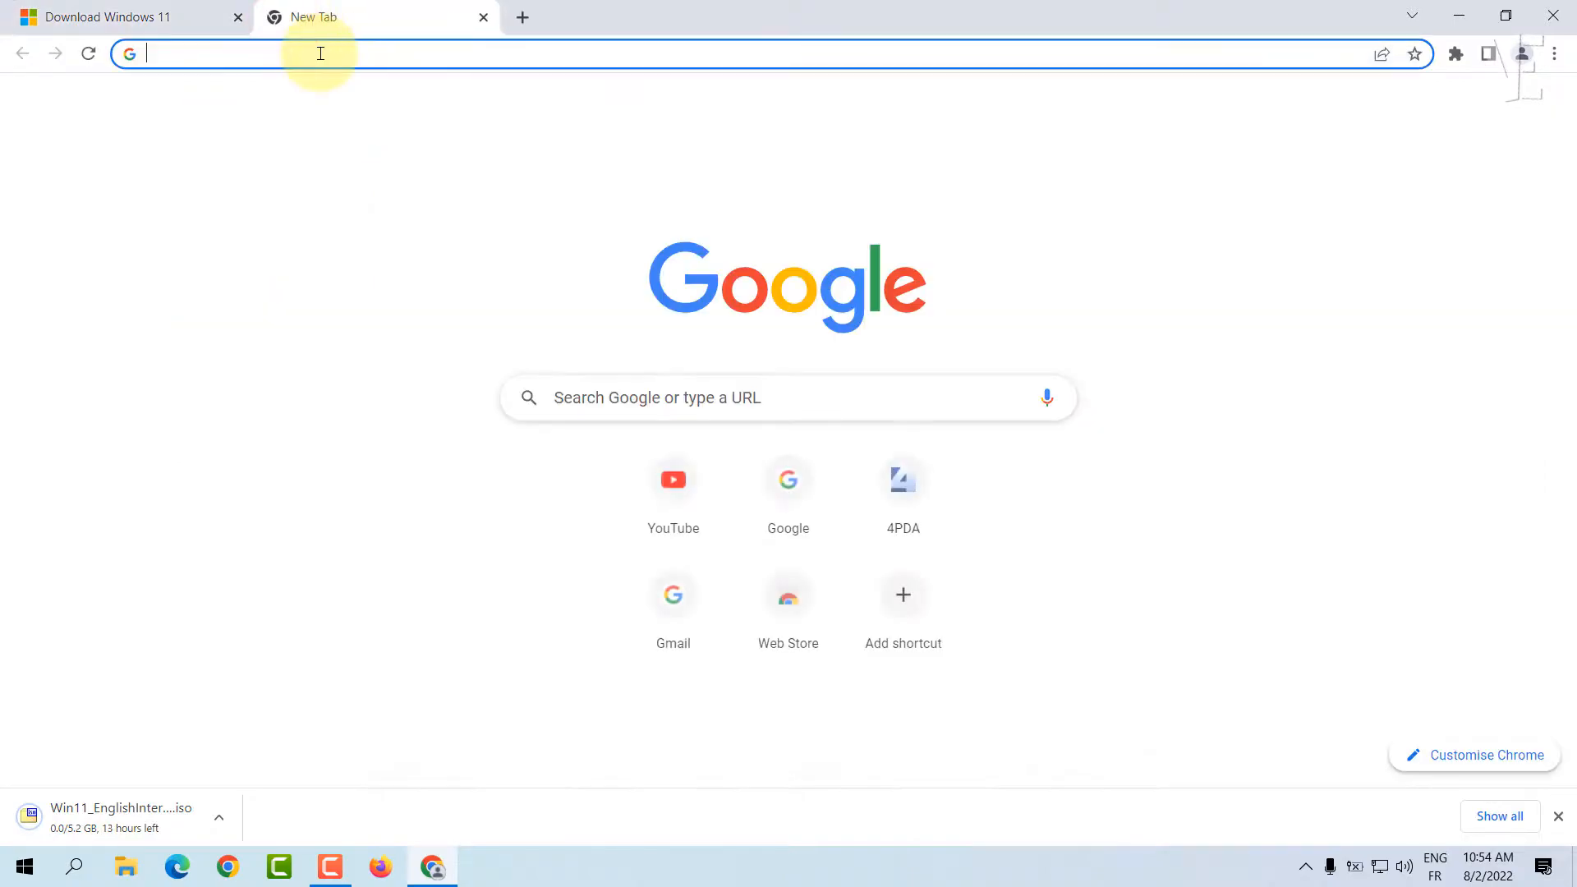
pyautogui.click(667, 390)
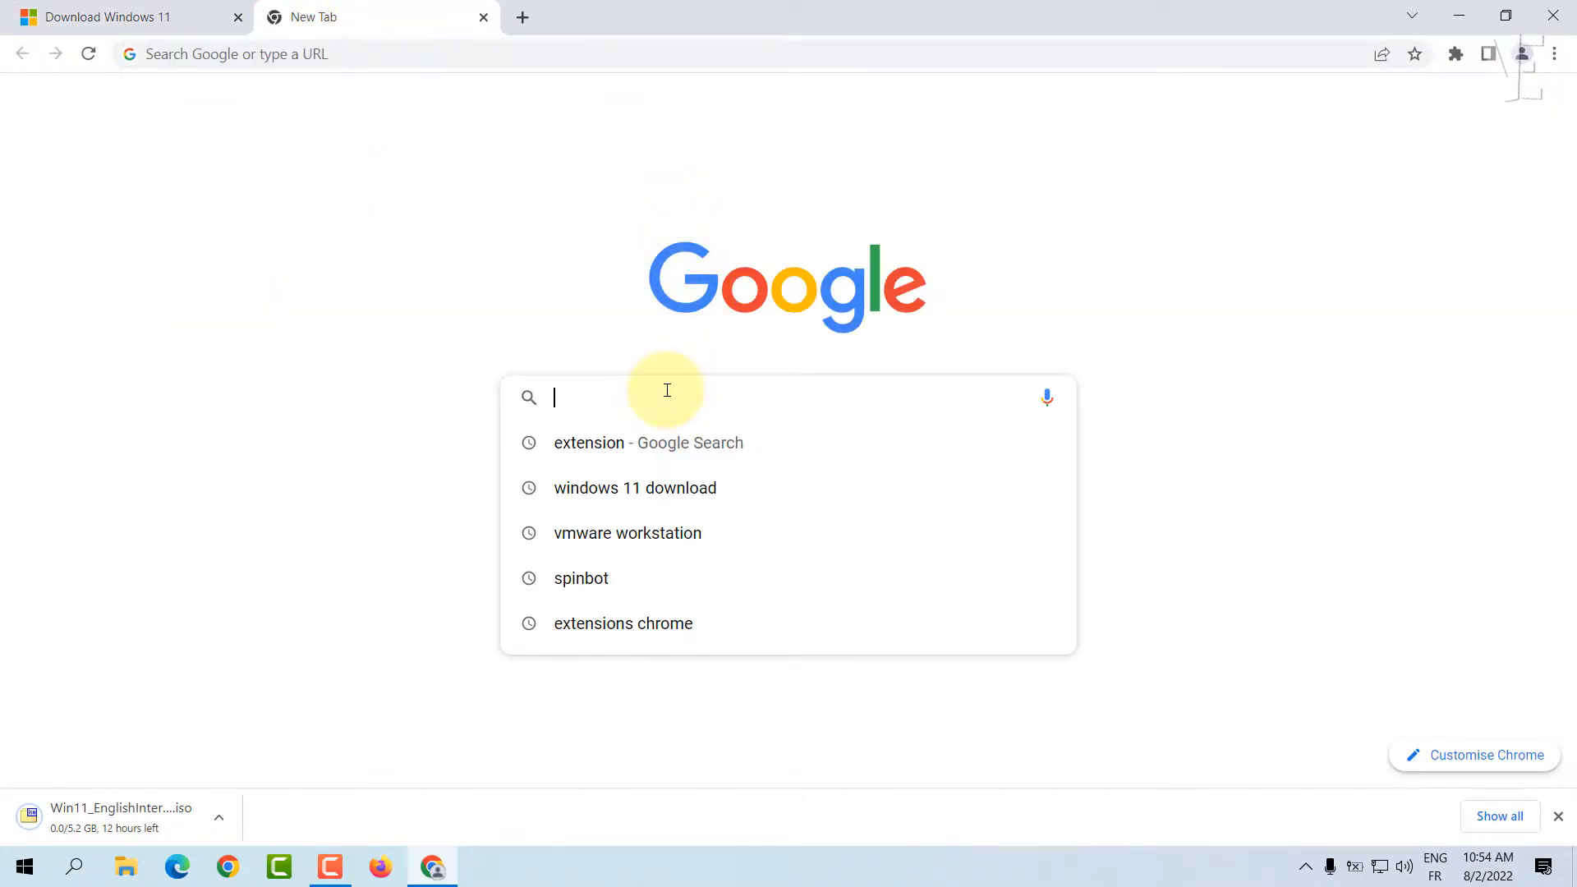
pyautogui.write('vm')
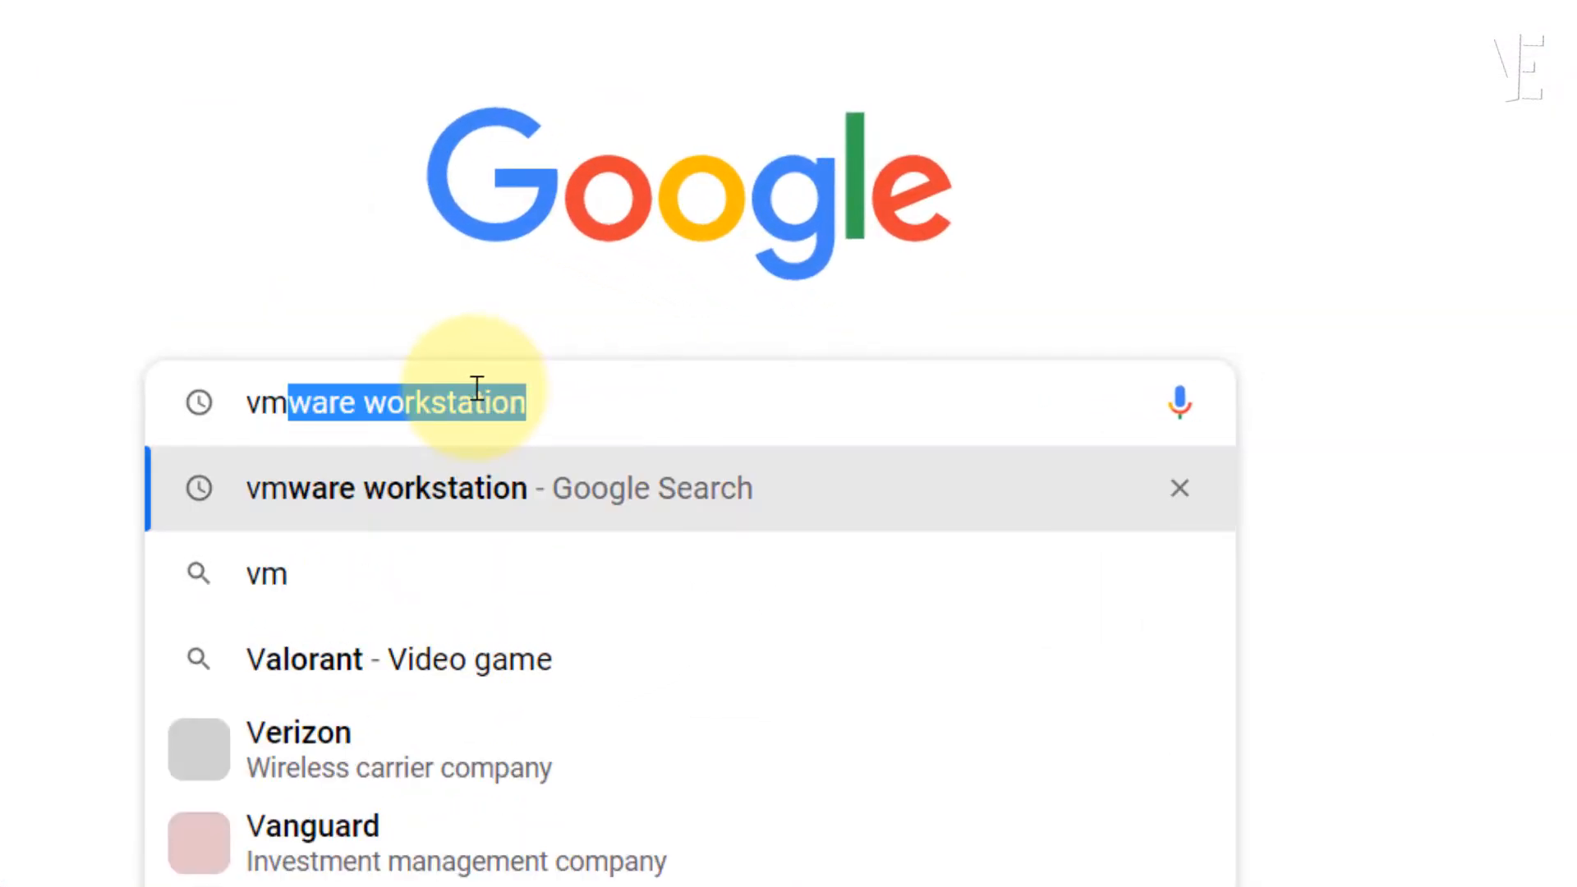
pyautogui.write('ware')
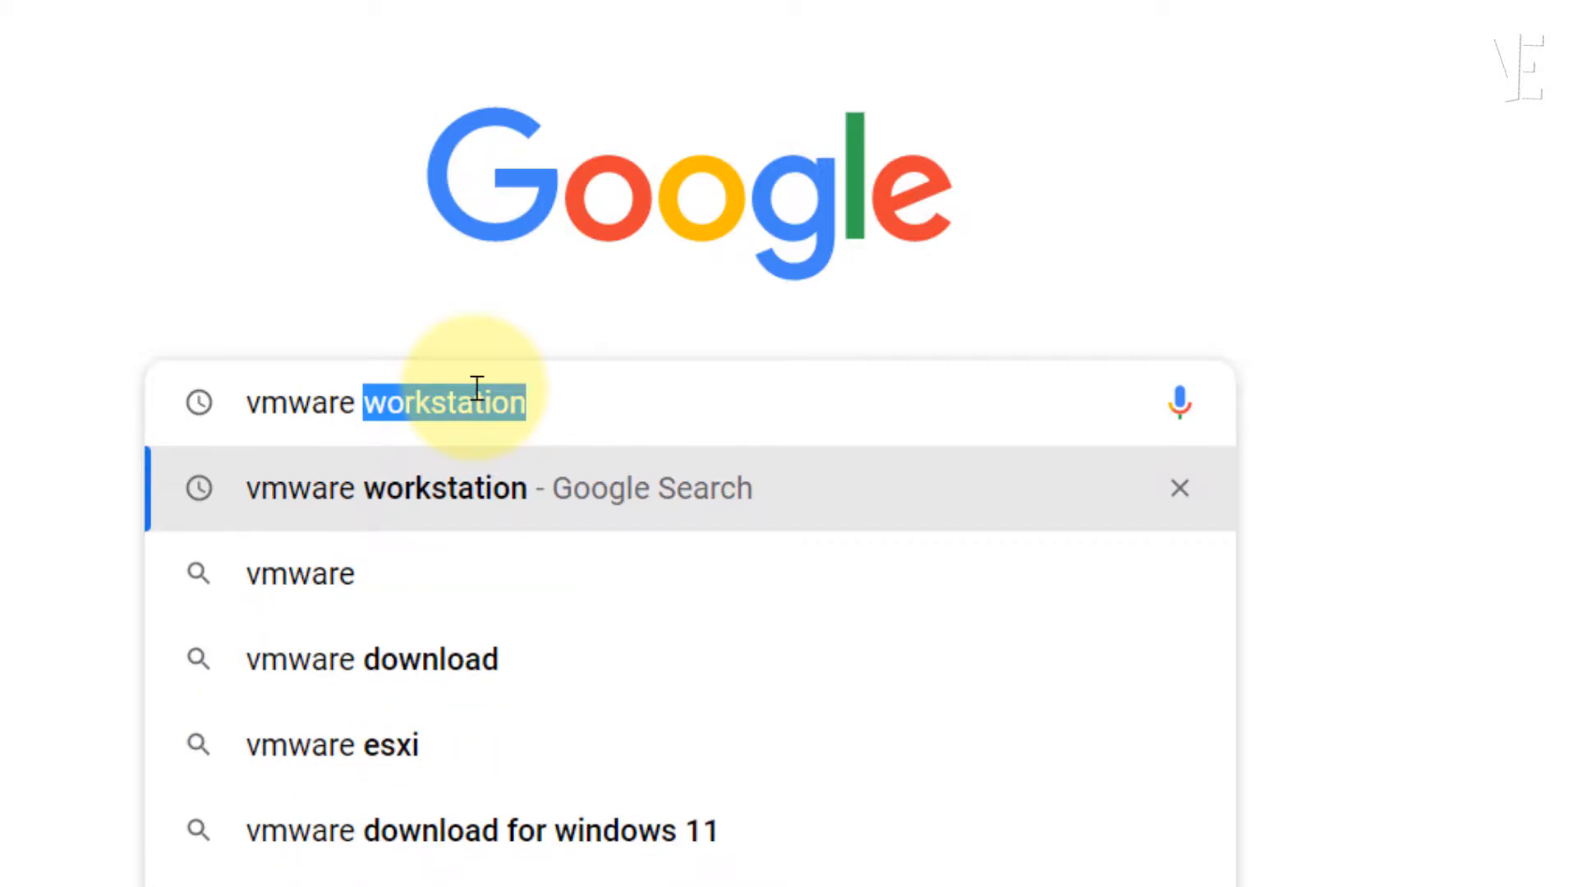
pyautogui.click(386, 506)
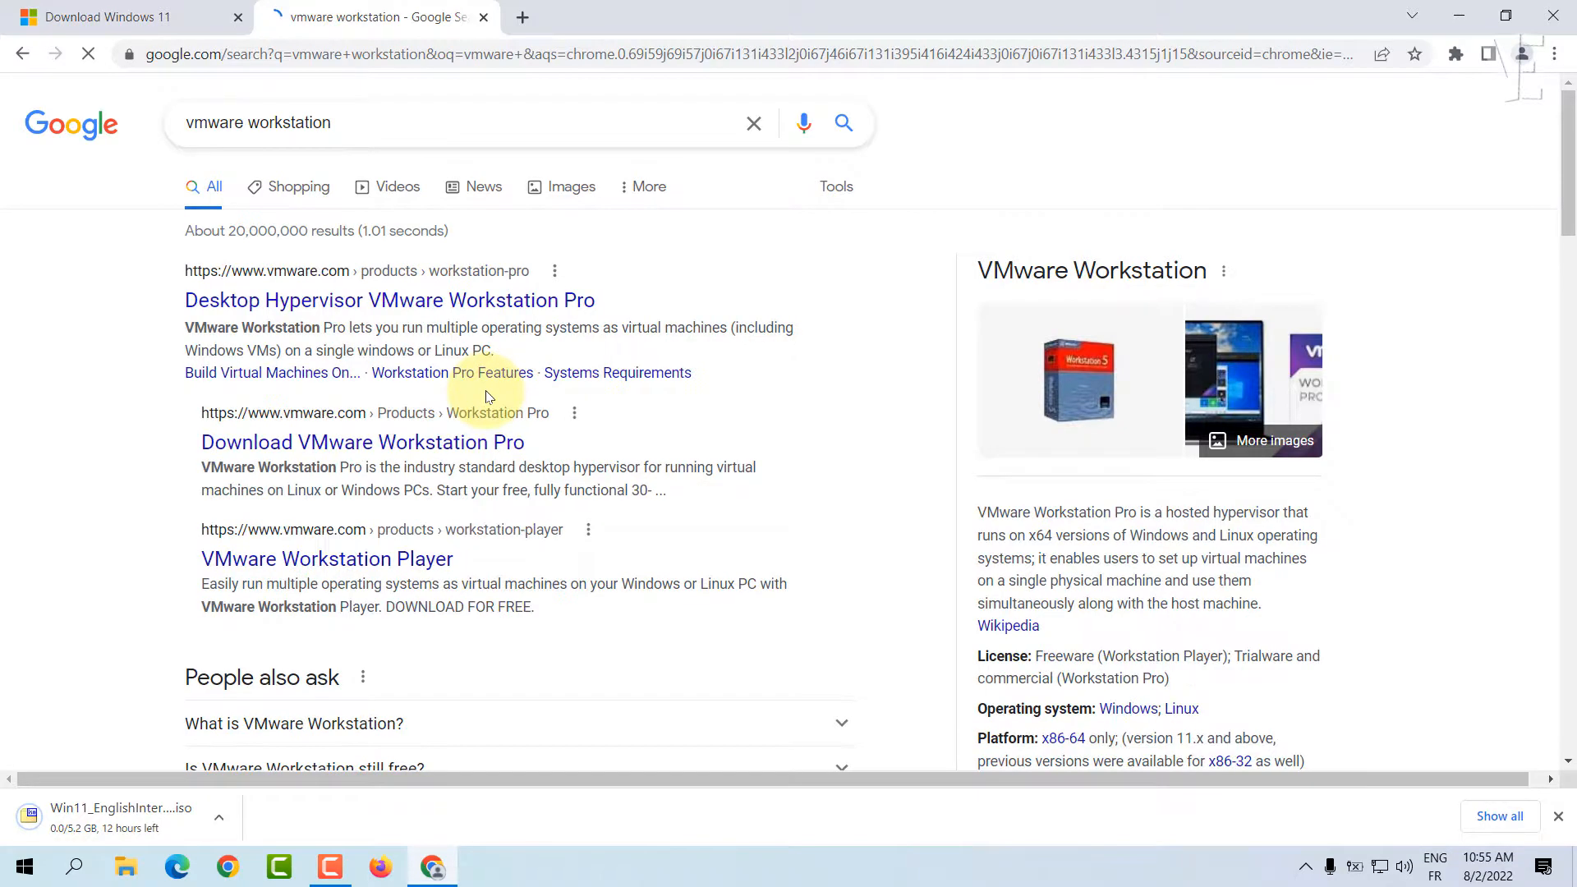
pyautogui.click(307, 305)
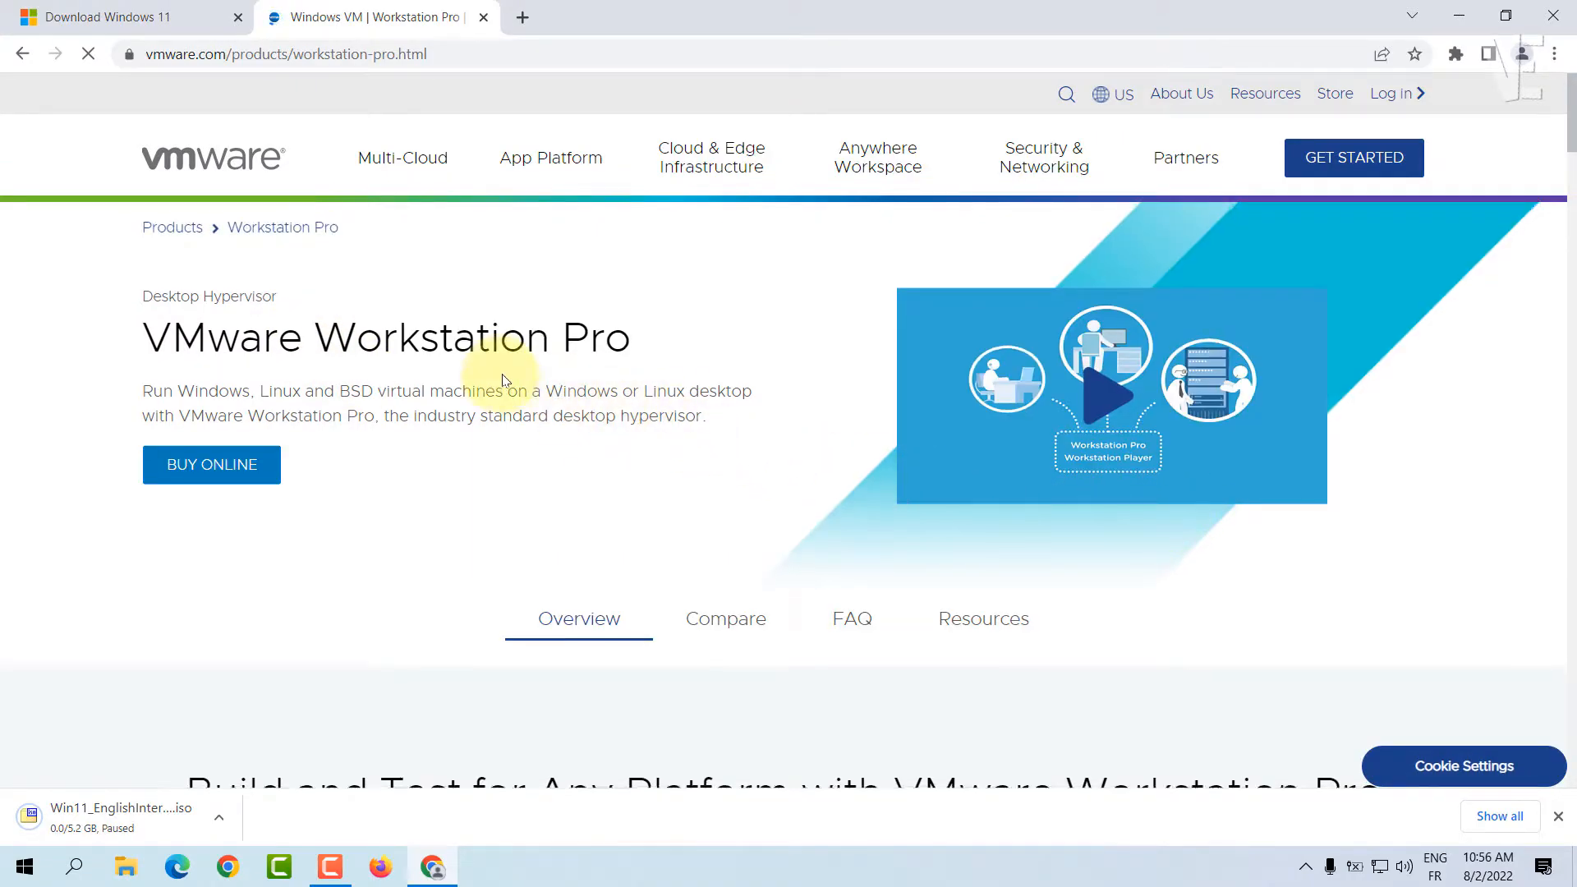
# Step: Go to the Workstation 16 Pro trial page and download the Windows version
pyautogui.scroll(-5, 518, 371)
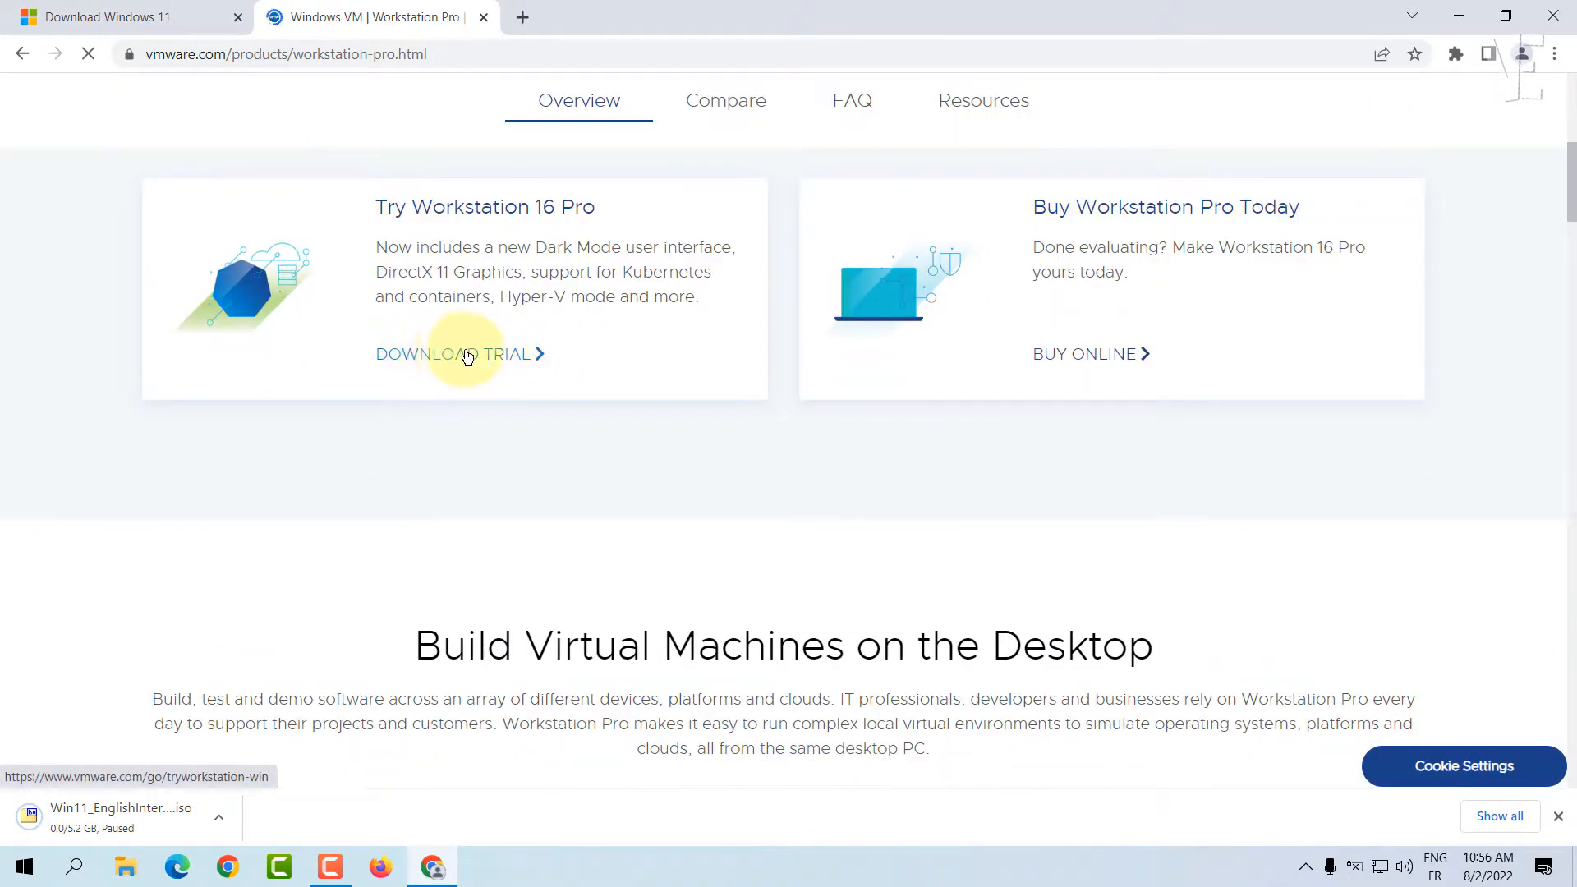
pyautogui.click(476, 359)
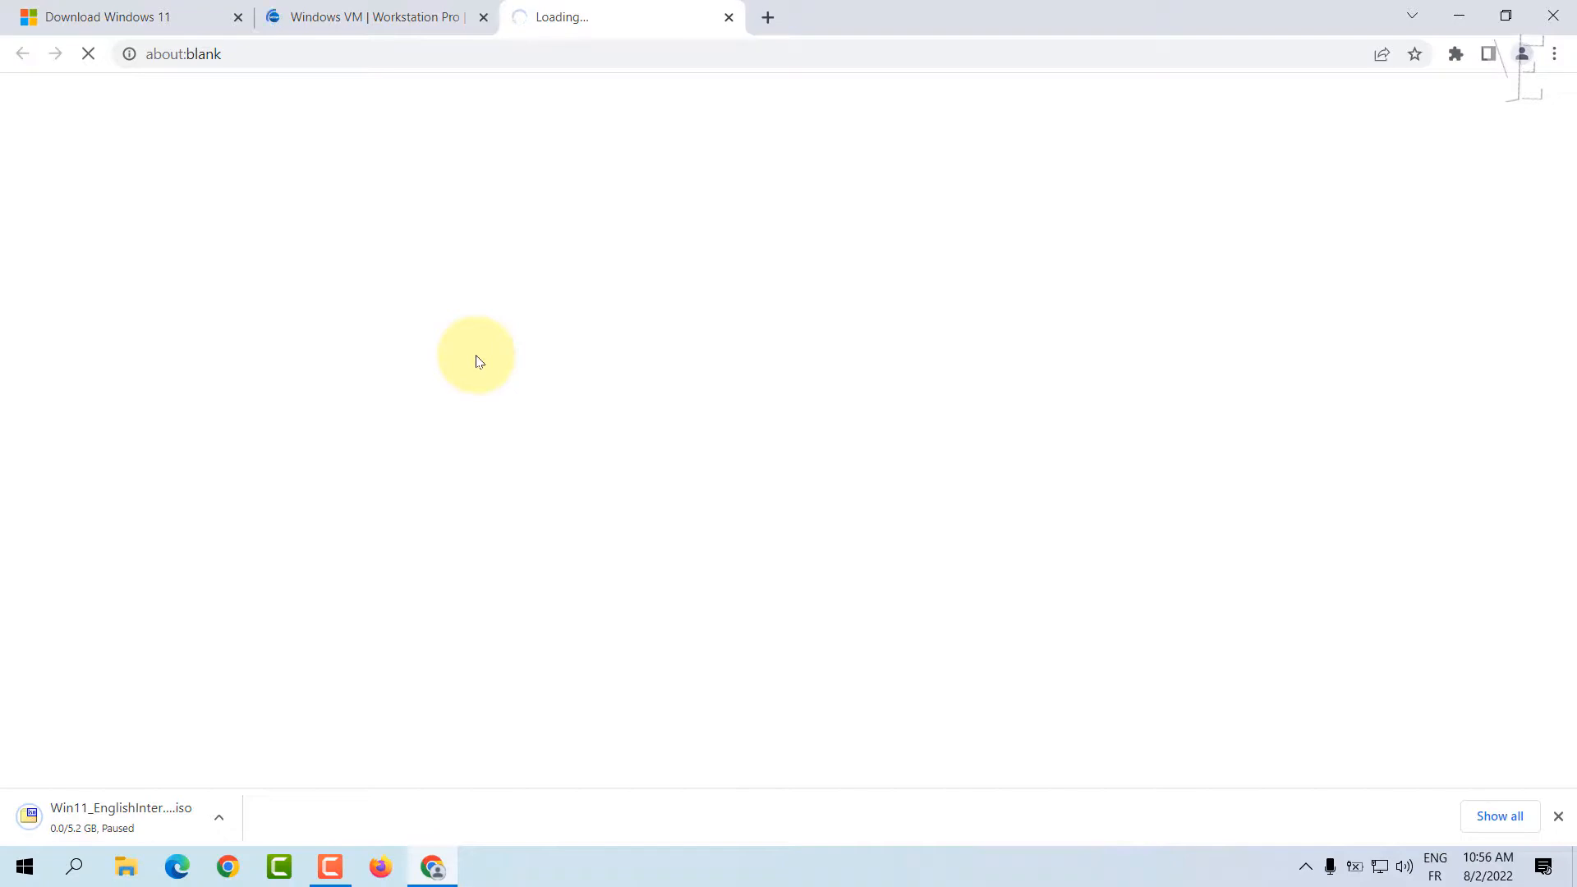
pyautogui.scroll(-8, 480, 364)
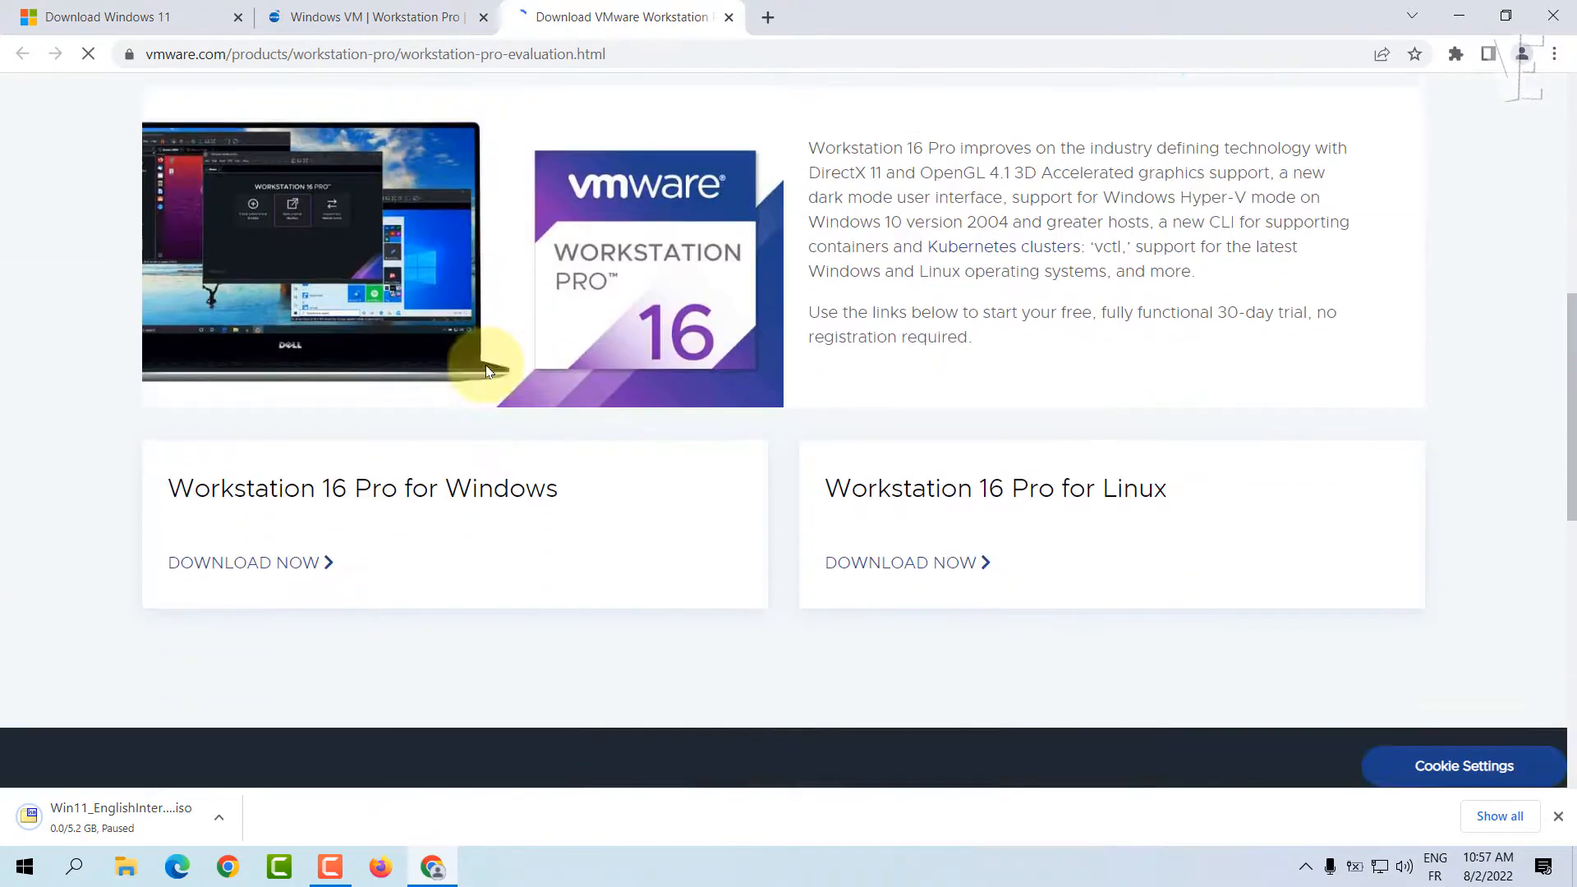
pyautogui.scroll(-2, 485, 365)
pyautogui.moveTo(164, 358); pyautogui.dragTo(457, 370)
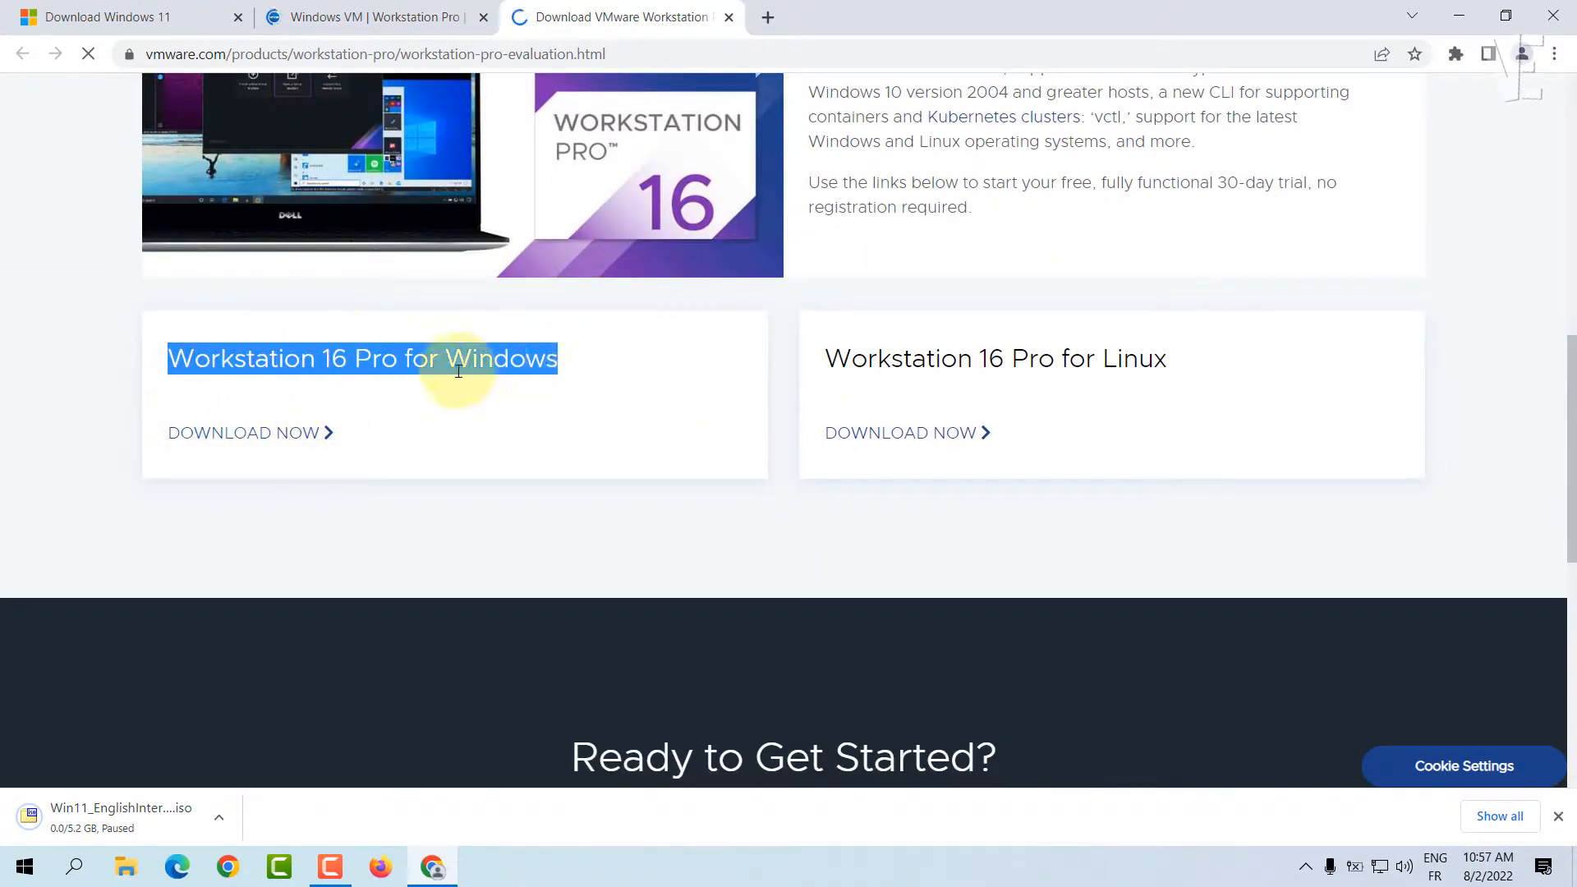
pyautogui.click(284, 434)
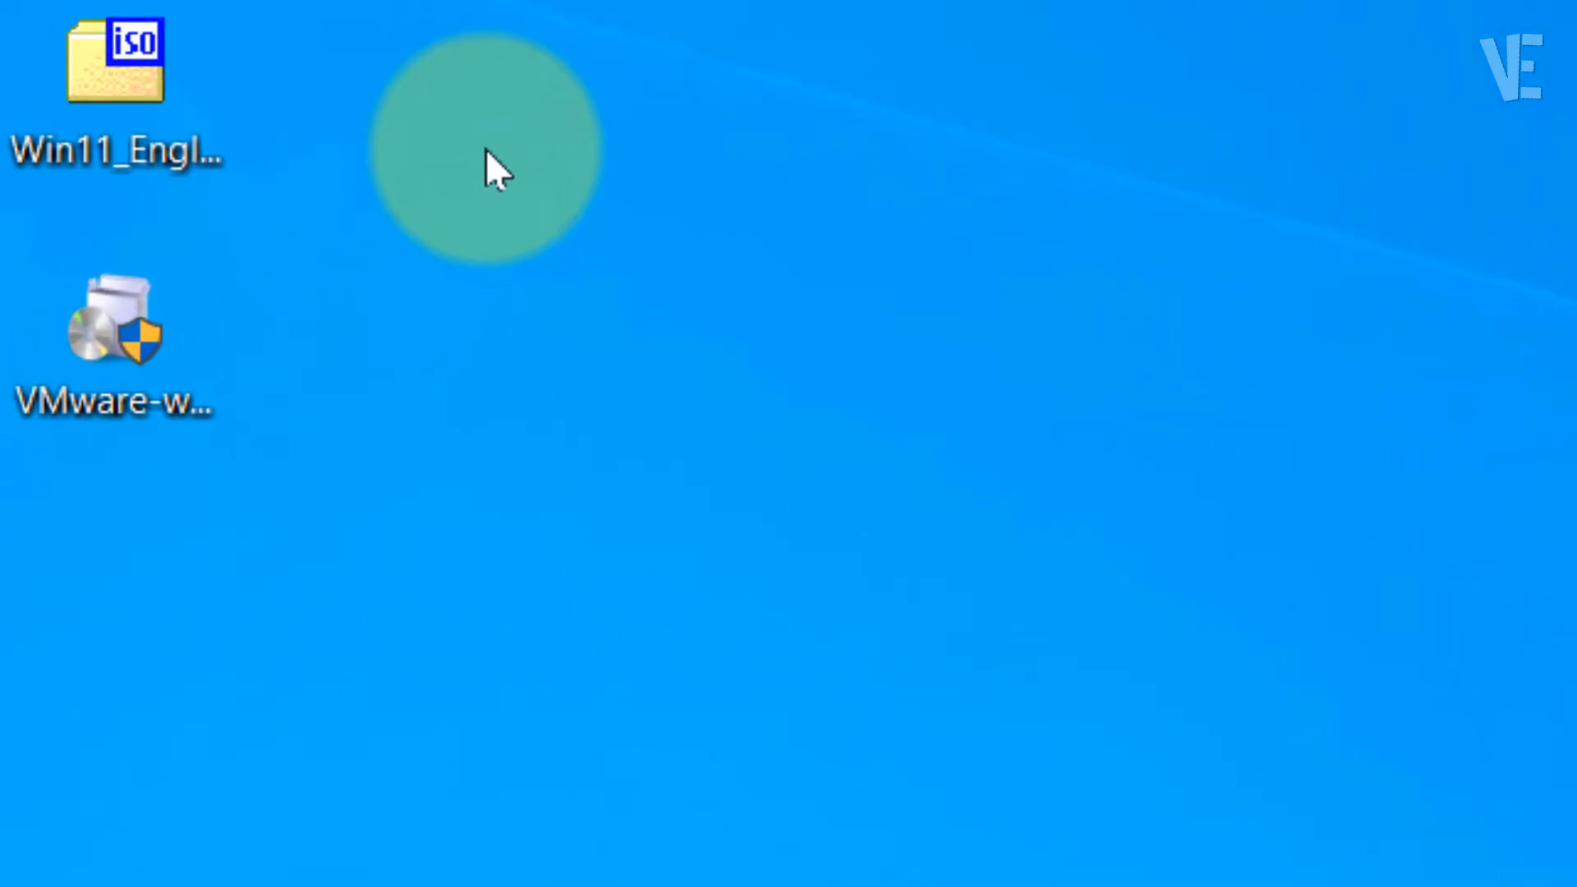
# Step: Move the downloaded VMware Workstation installer to the middle of the desktop and launch it, allowing it administrator rights
pyautogui.moveTo(370, 60); pyautogui.dragTo(70, 444)
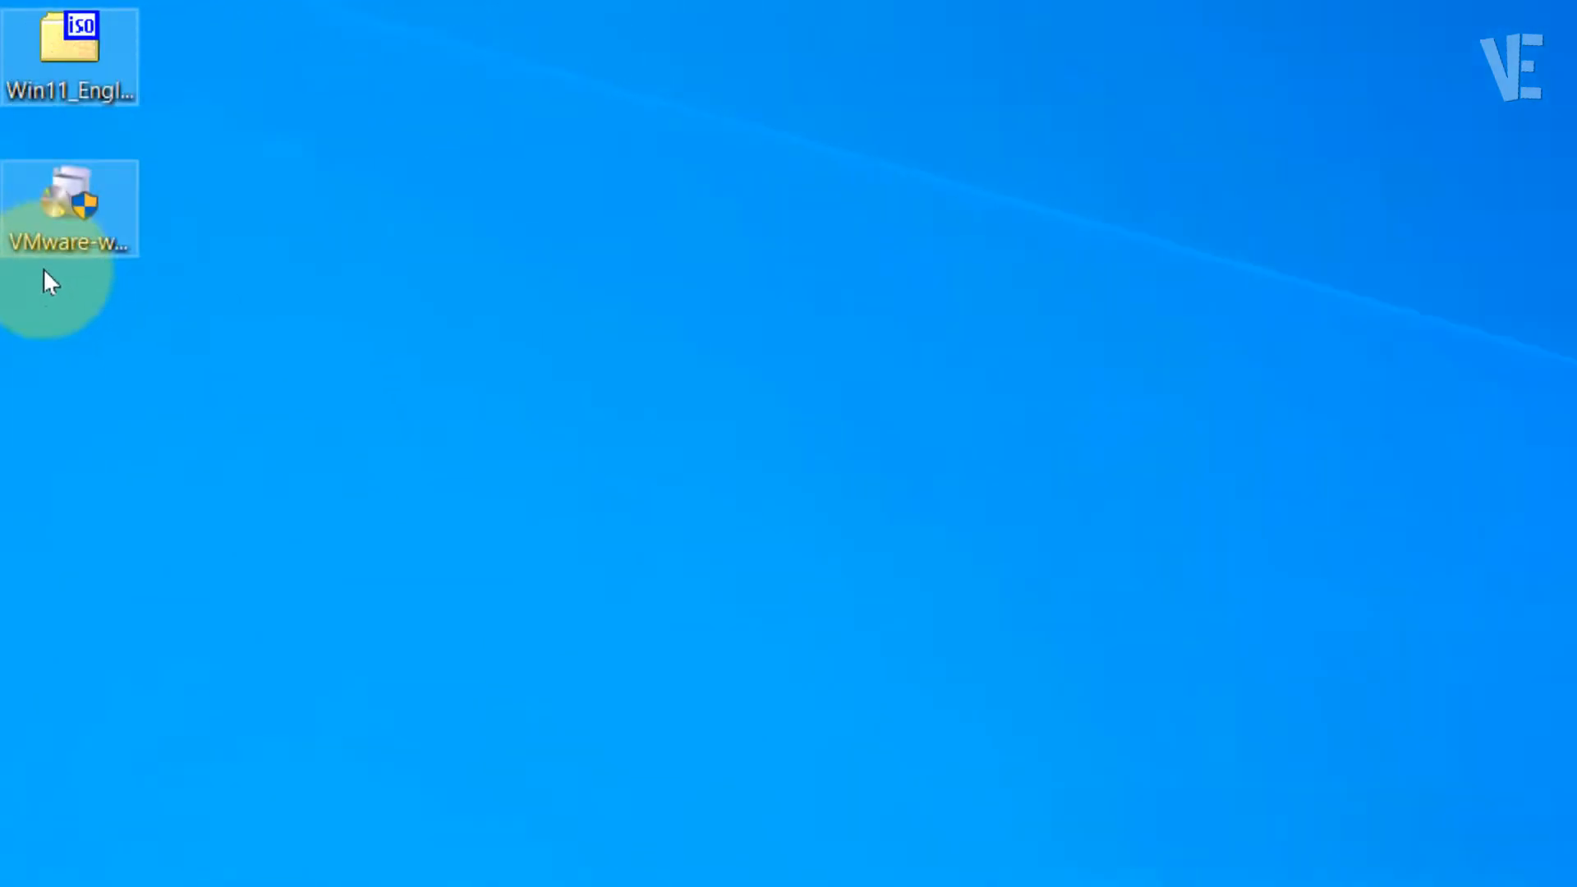
pyautogui.click(367, 179)
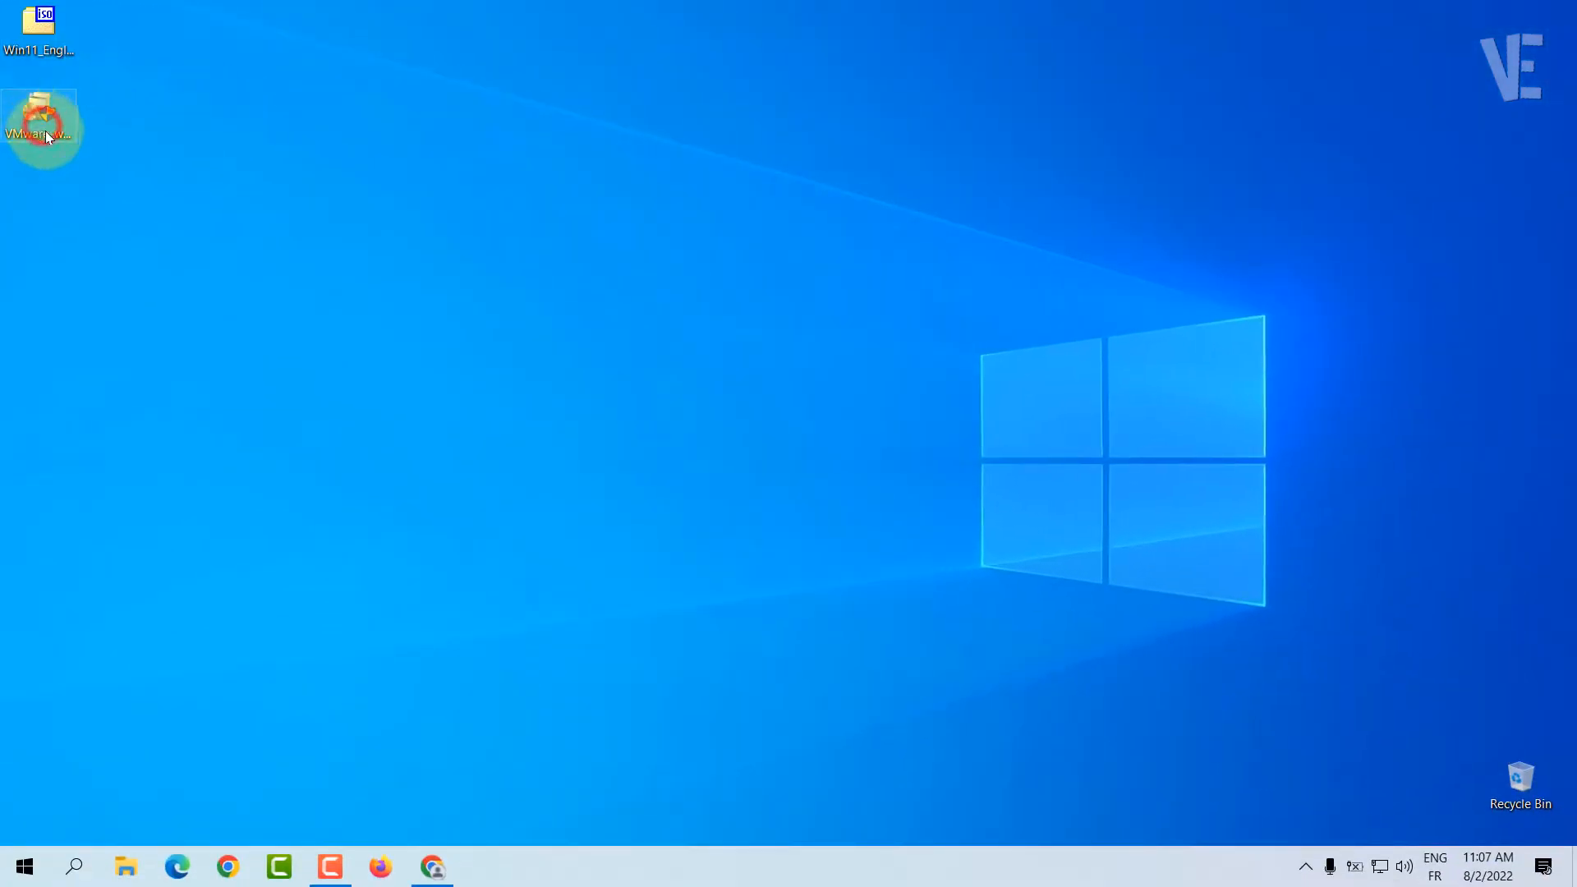
pyautogui.moveTo(46, 130); pyautogui.dragTo(809, 308)
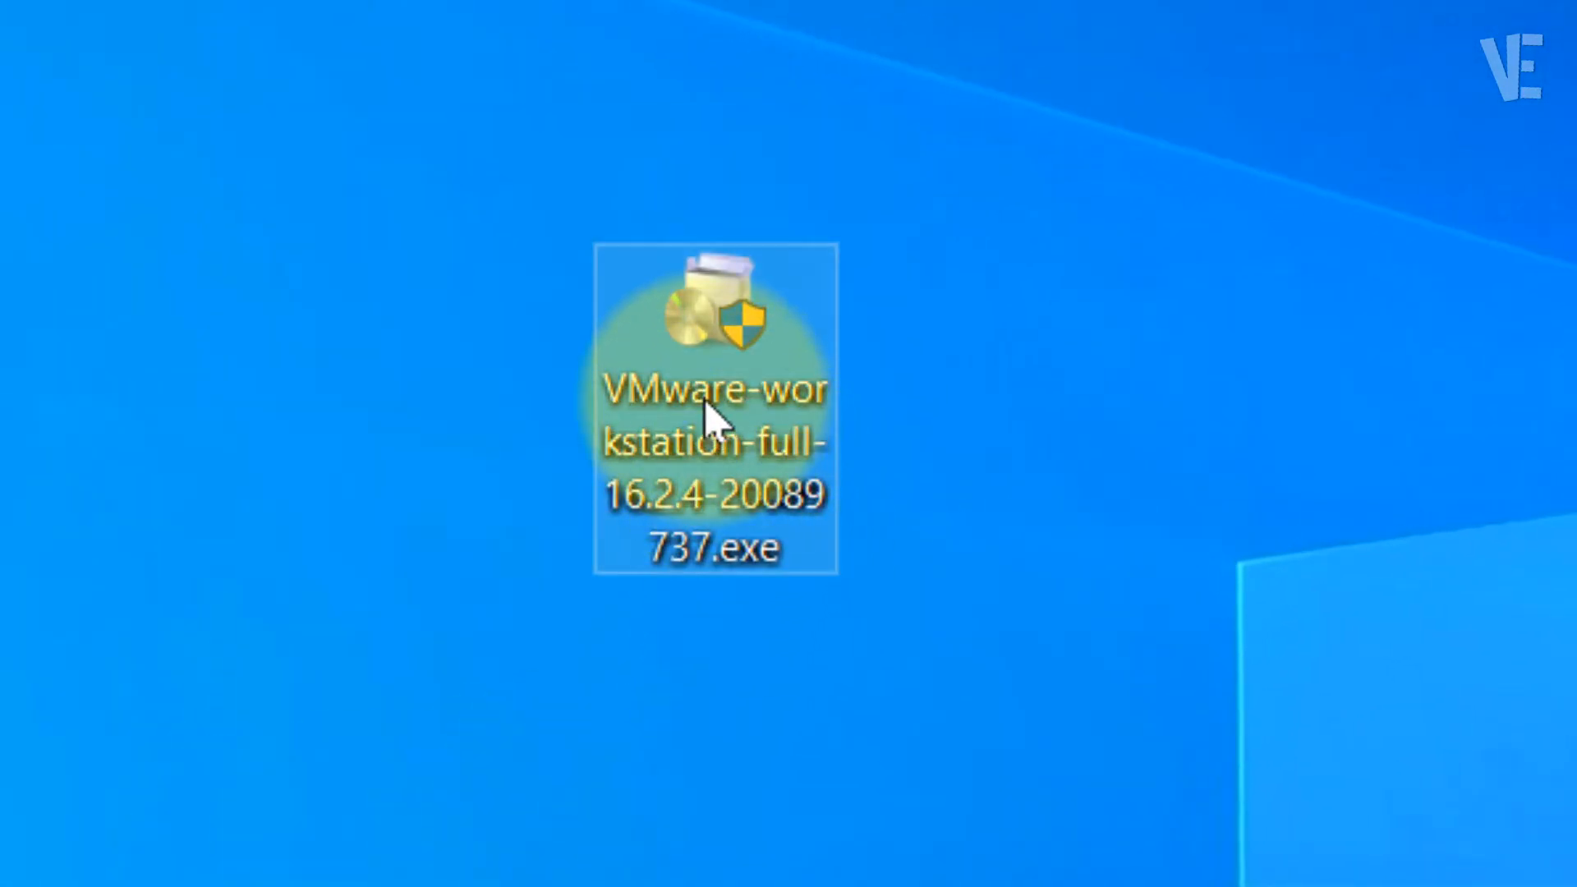
pyautogui.doubleClick(707, 406)
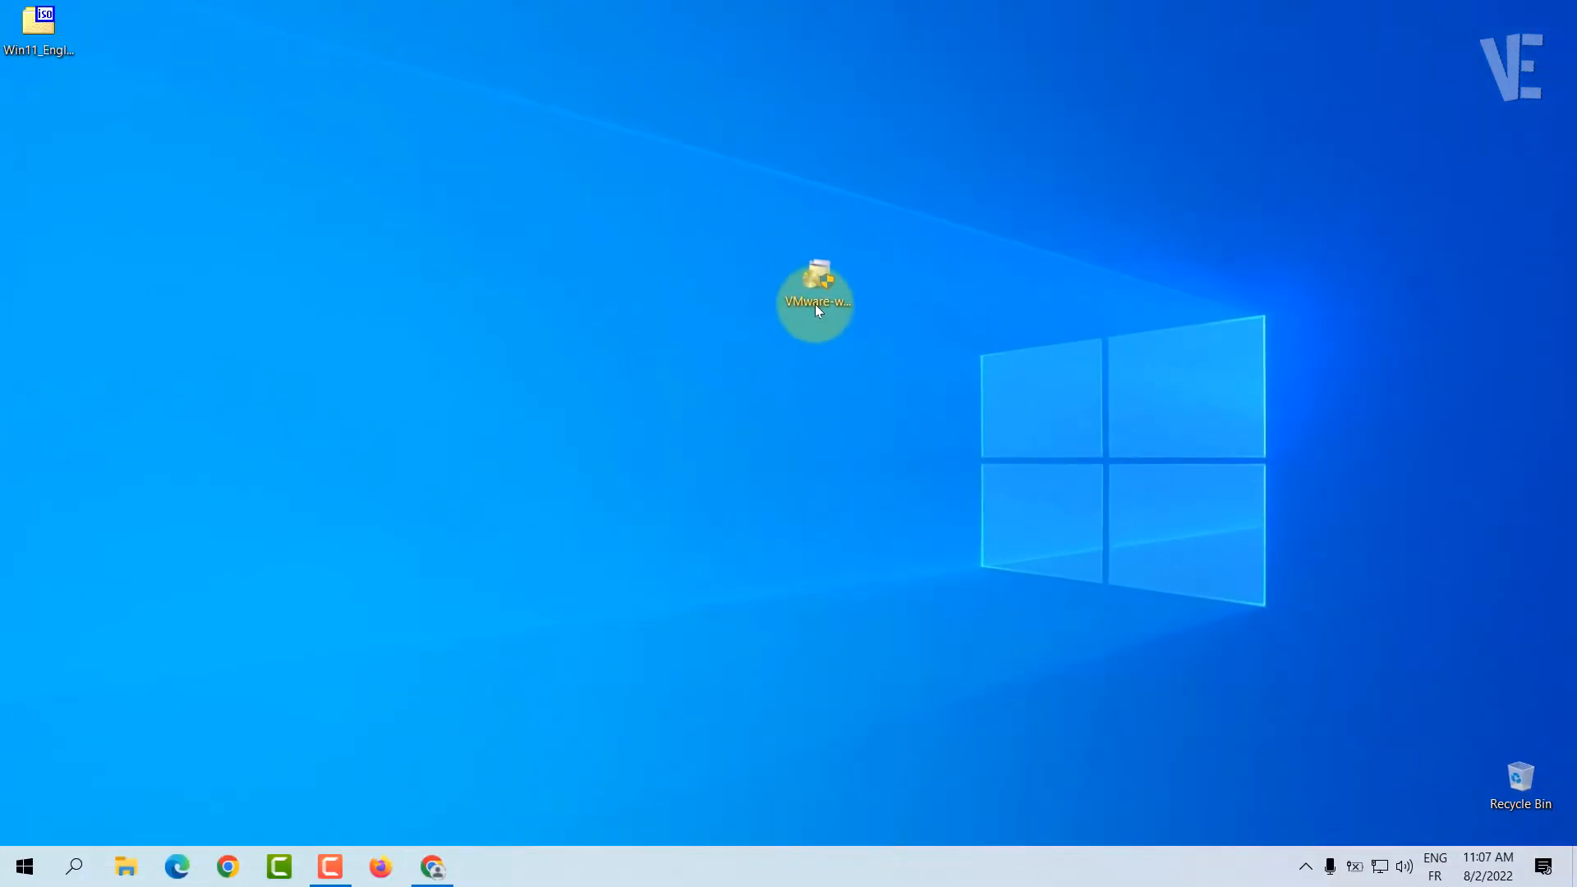
pyautogui.hotkey('alt', 'y')
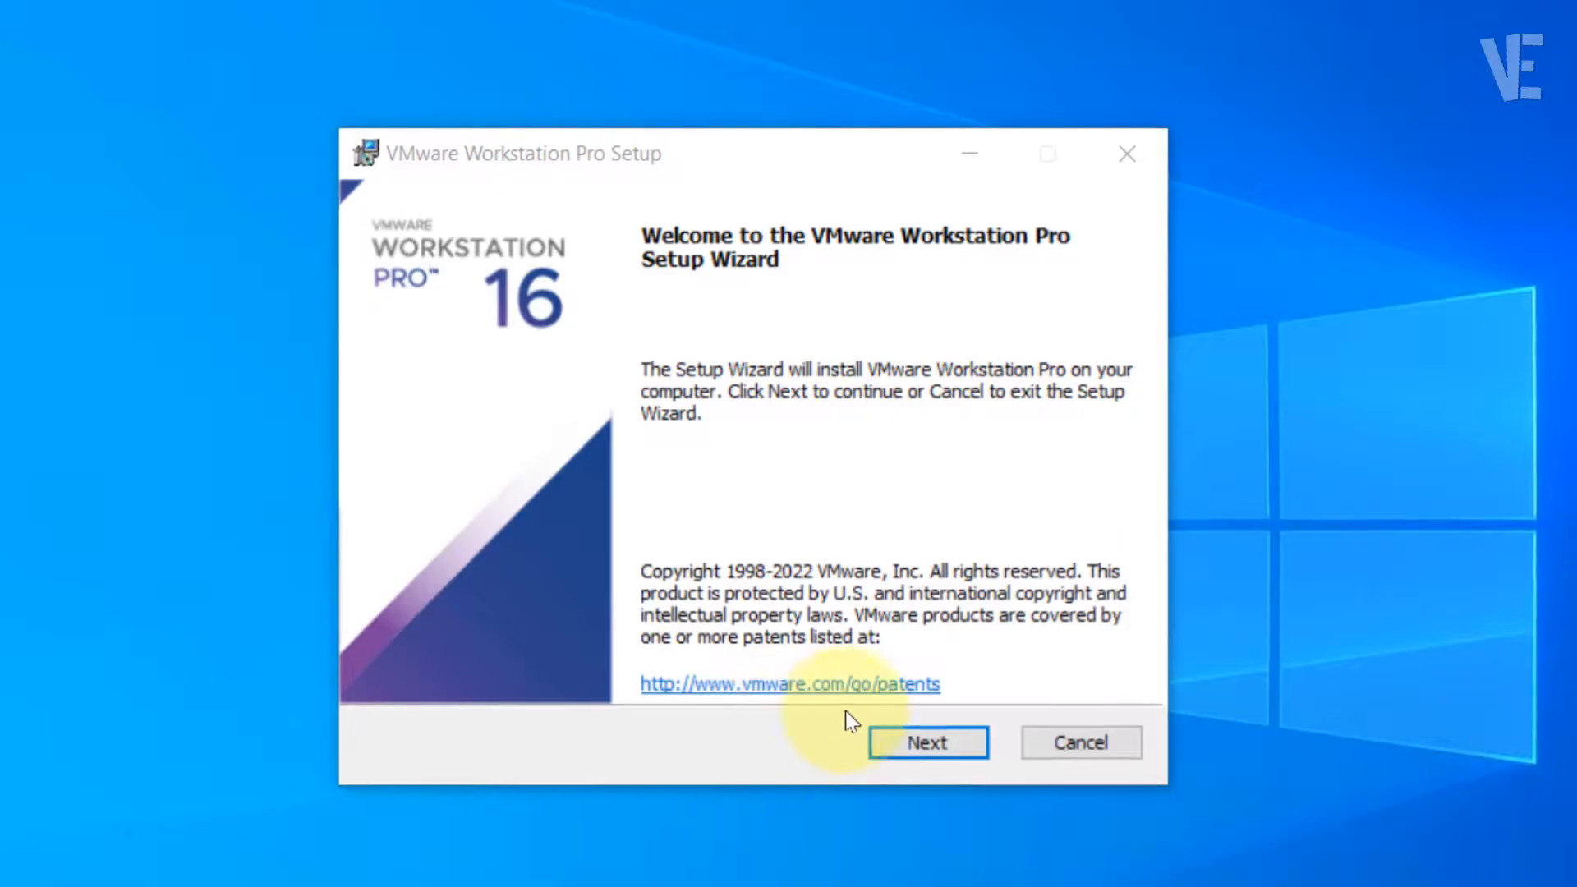
# Step: Accept the VMware license agreement and proceed through the installer to the User Experience Settings
pyautogui.click(925, 743)
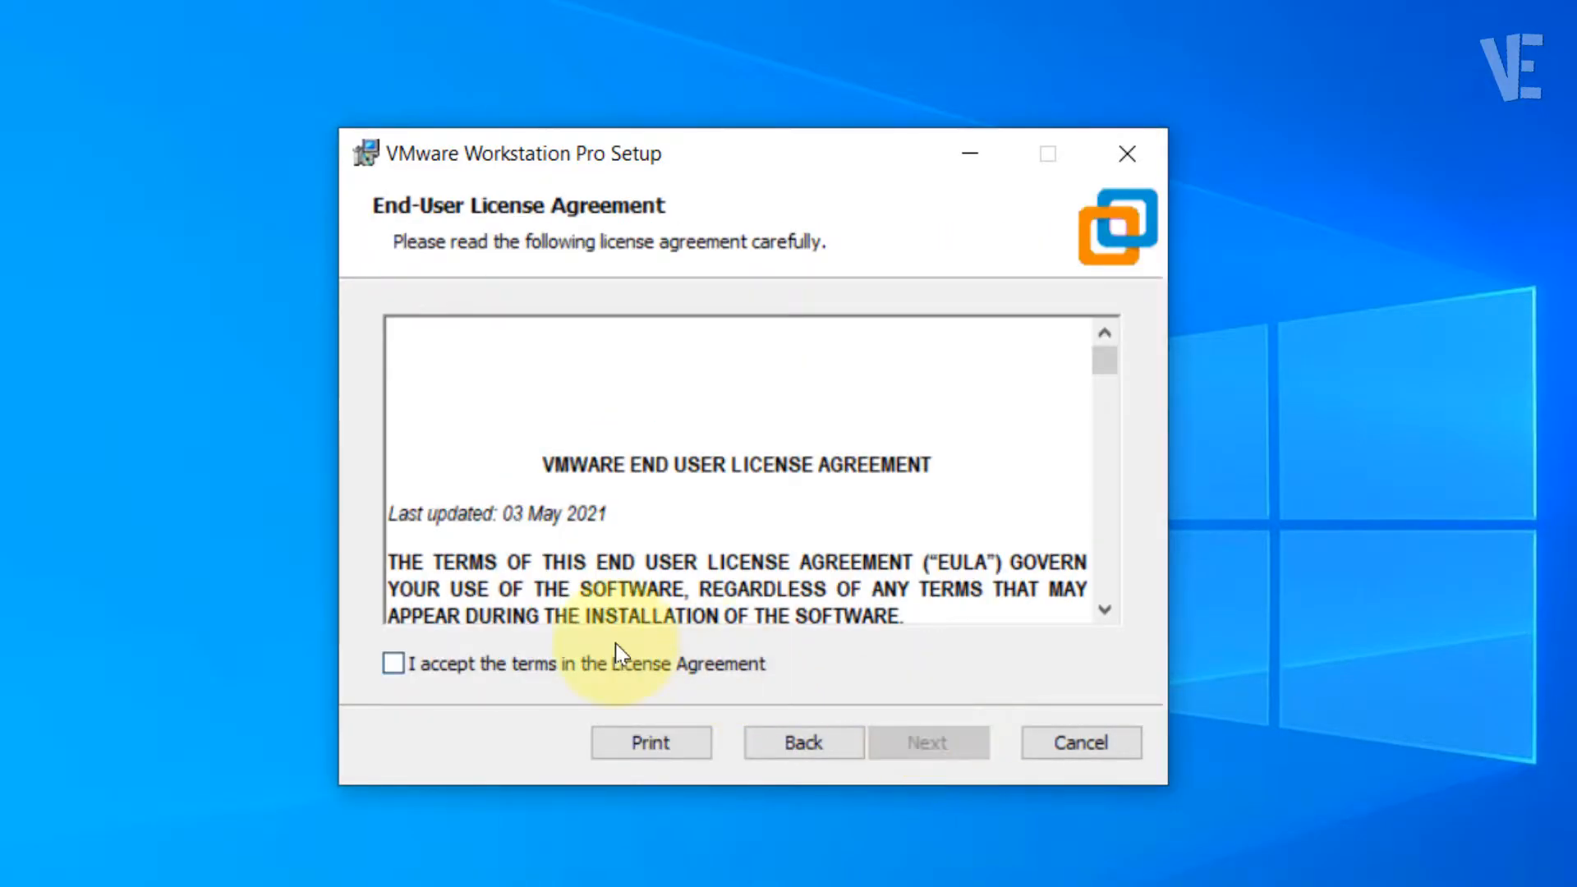
pyautogui.scroll(-5, 688, 566)
pyautogui.scroll(5, 673, 567)
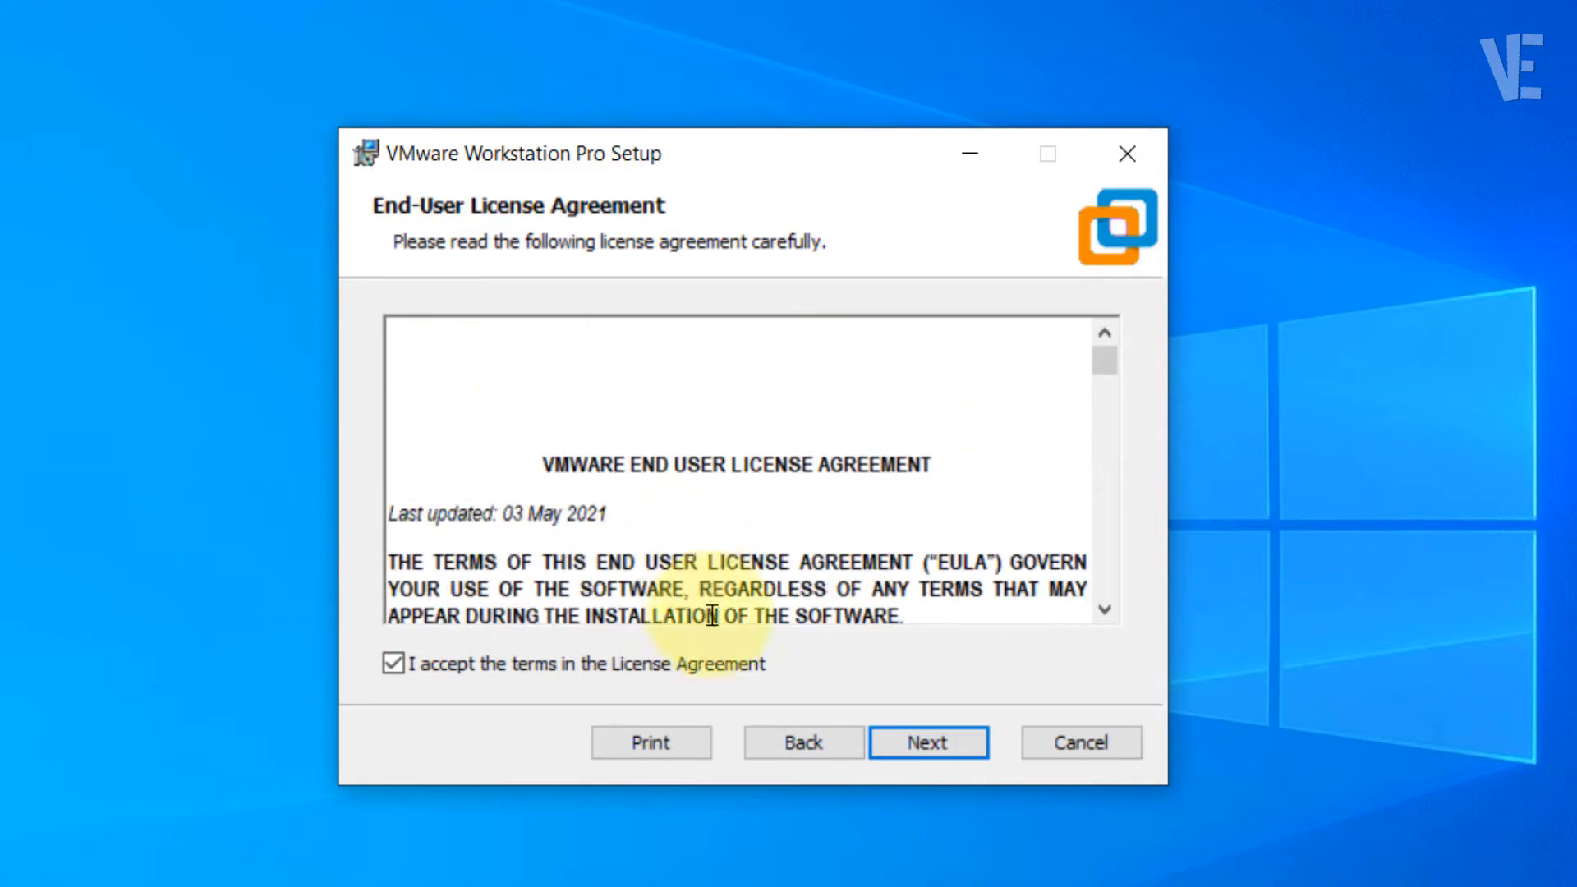
pyautogui.click(924, 749)
pyautogui.click(935, 746)
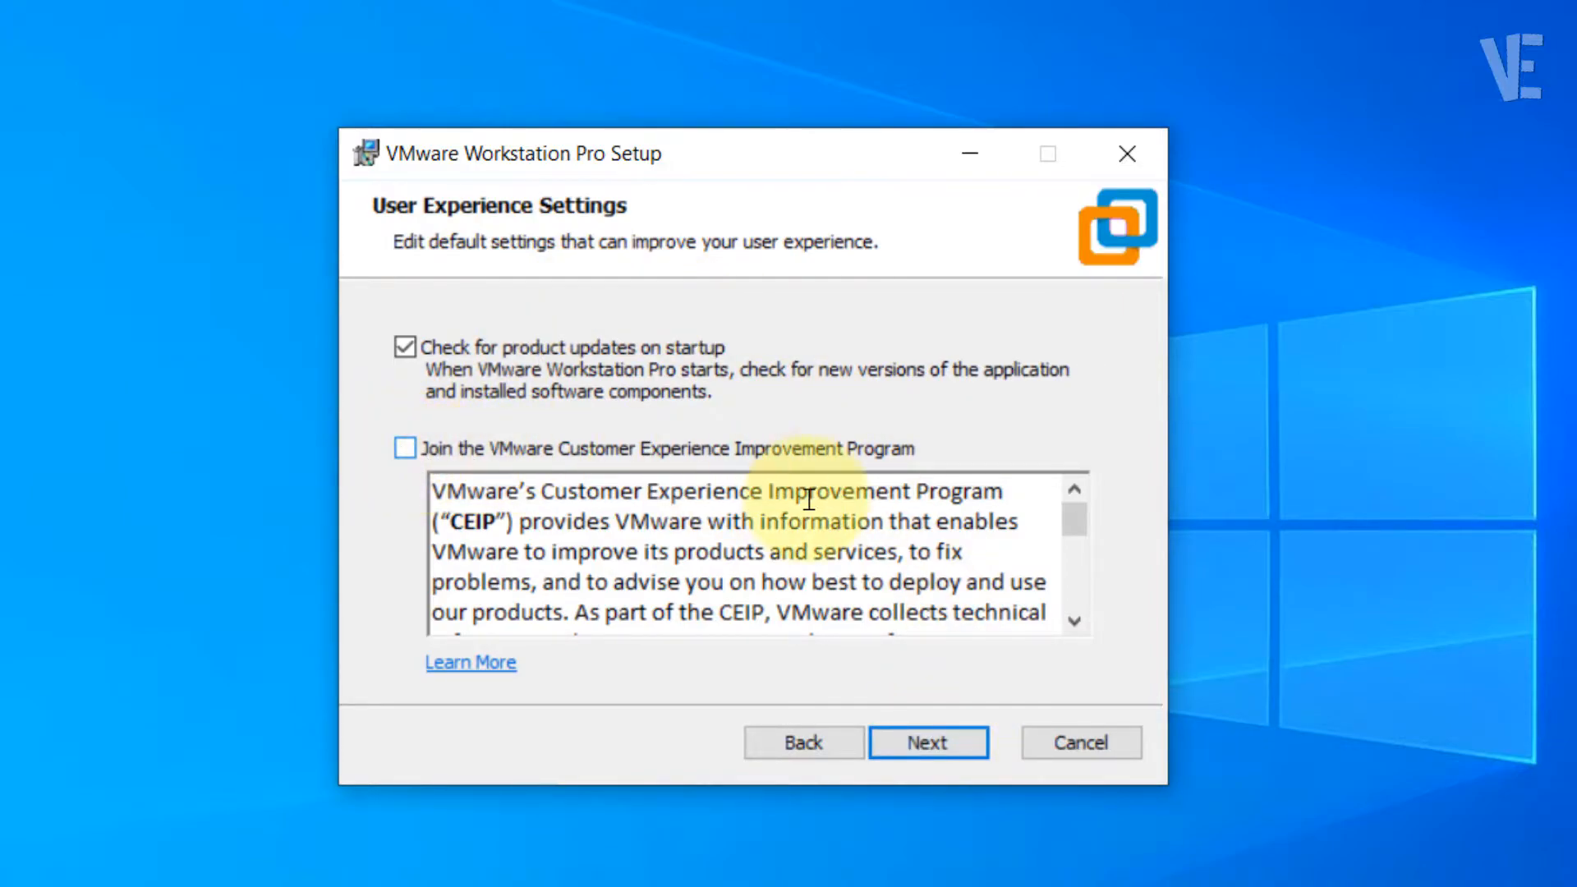
# Step: Install VMware Workstation Pro with Desktop and Start Menu shortcuts, without joining the Customer Experience Improvement Program, and finish the setup wizard
pyautogui.click(906, 747)
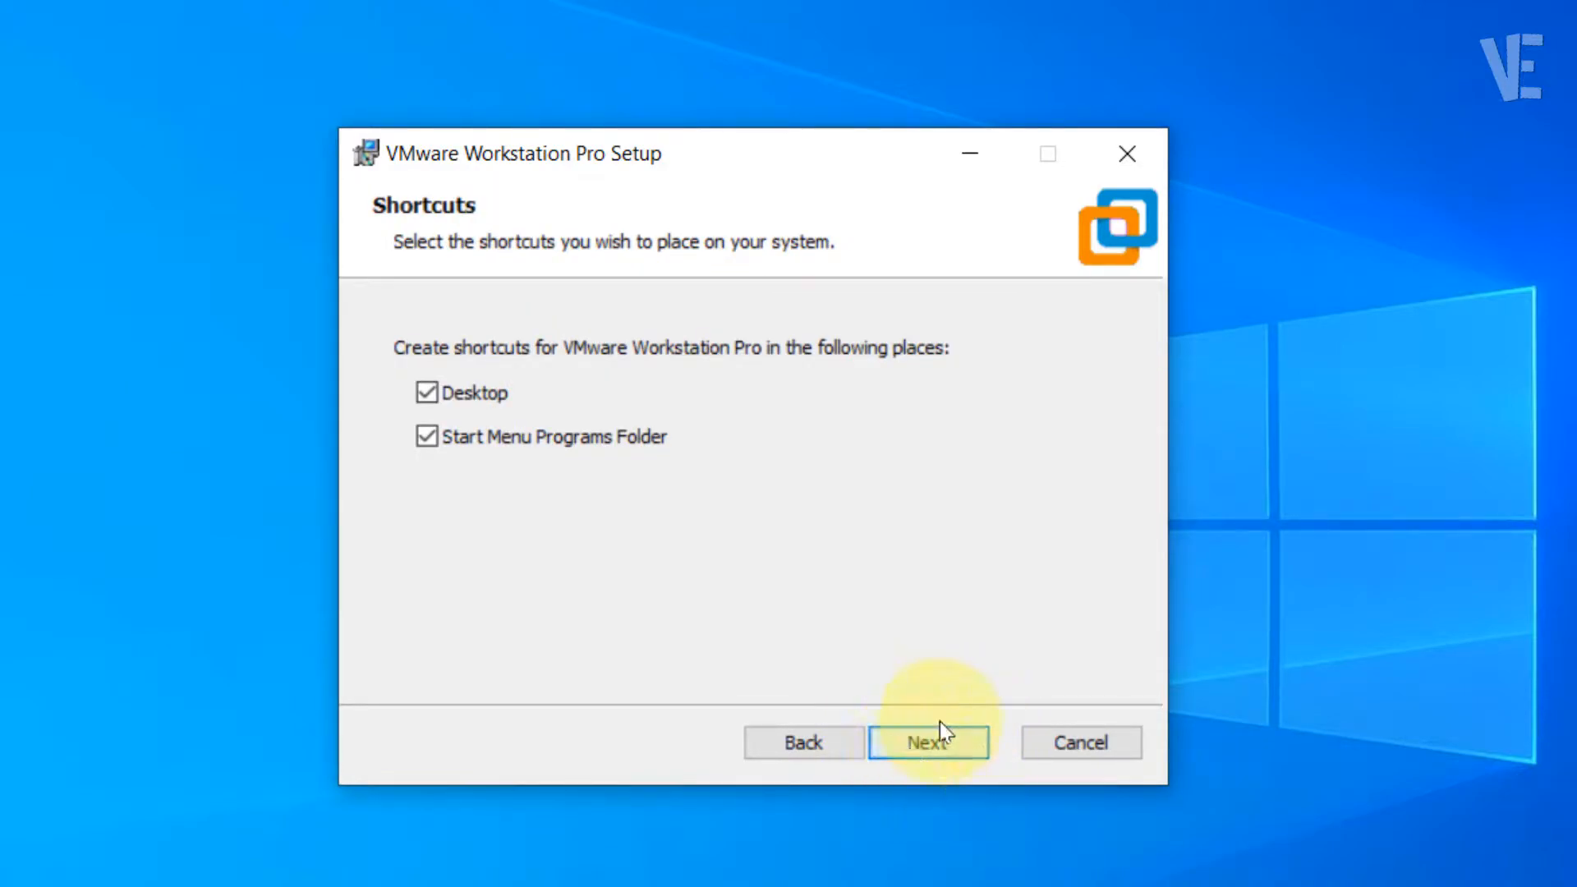
pyautogui.click(943, 753)
pyautogui.click(918, 744)
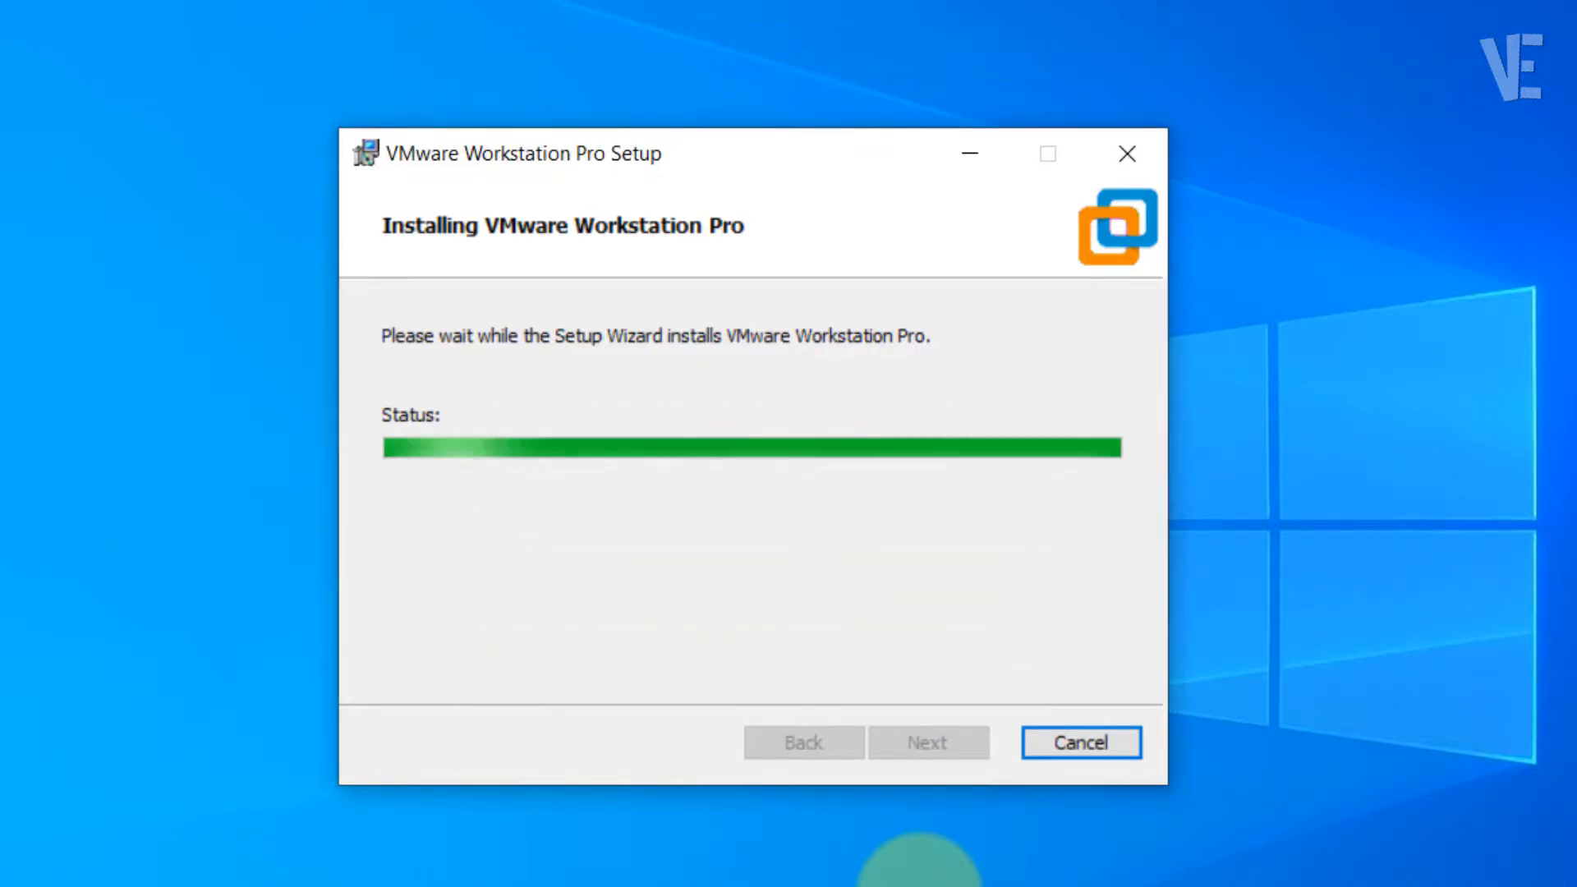
pyautogui.click(1063, 753)
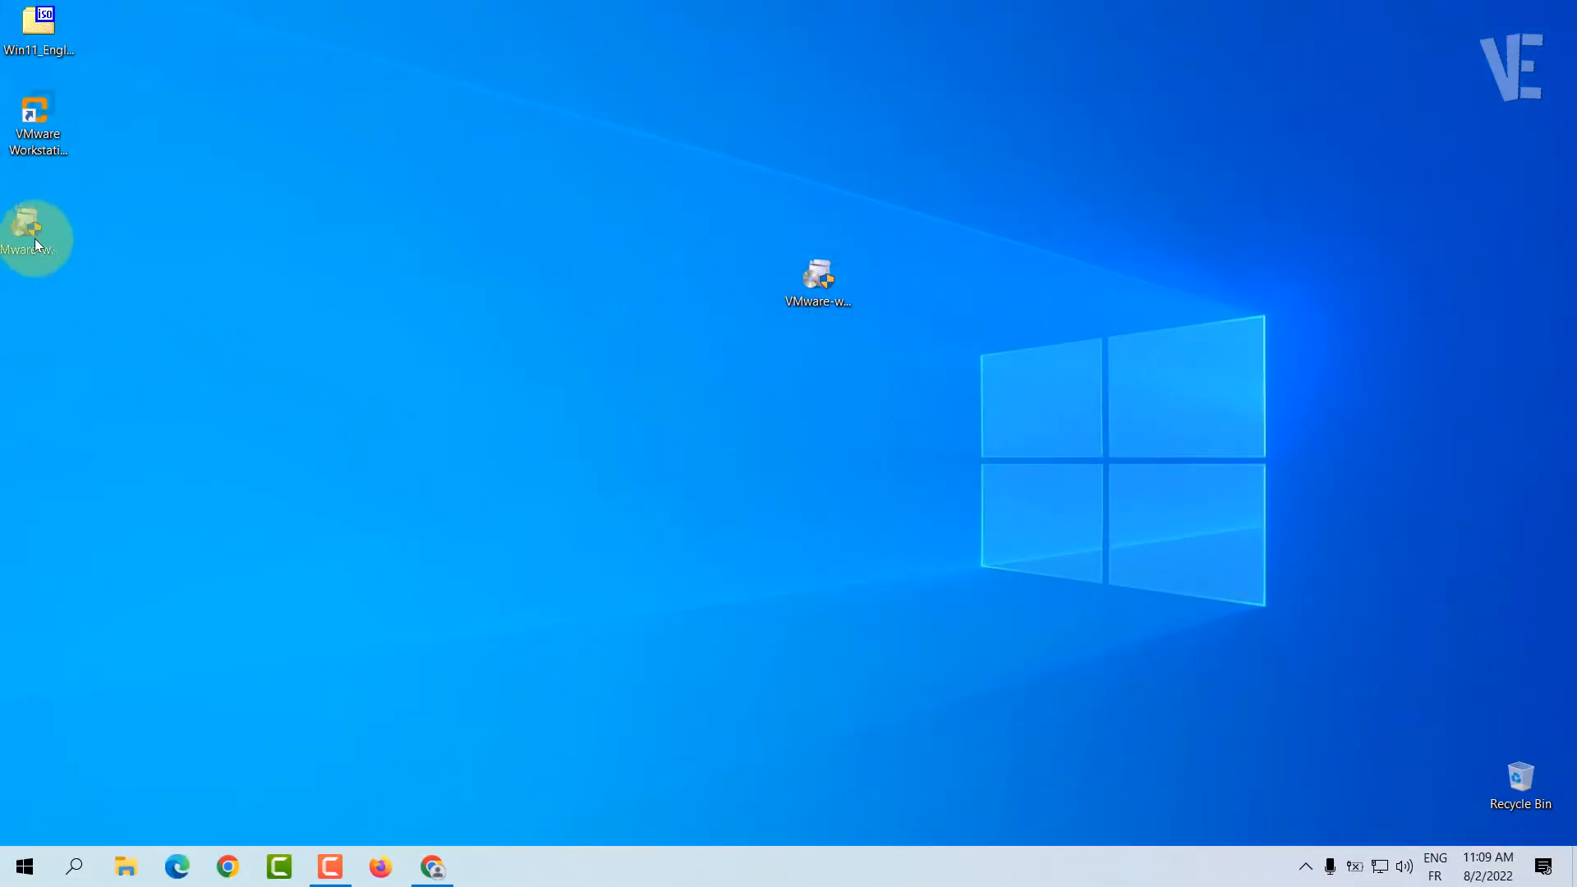
# Step: Move the VMware Workstation Pro shortcut to the middle of the desktop and run it as administrator, allowing it to make changes
pyautogui.moveTo(63, 135); pyautogui.dragTo(758, 298)
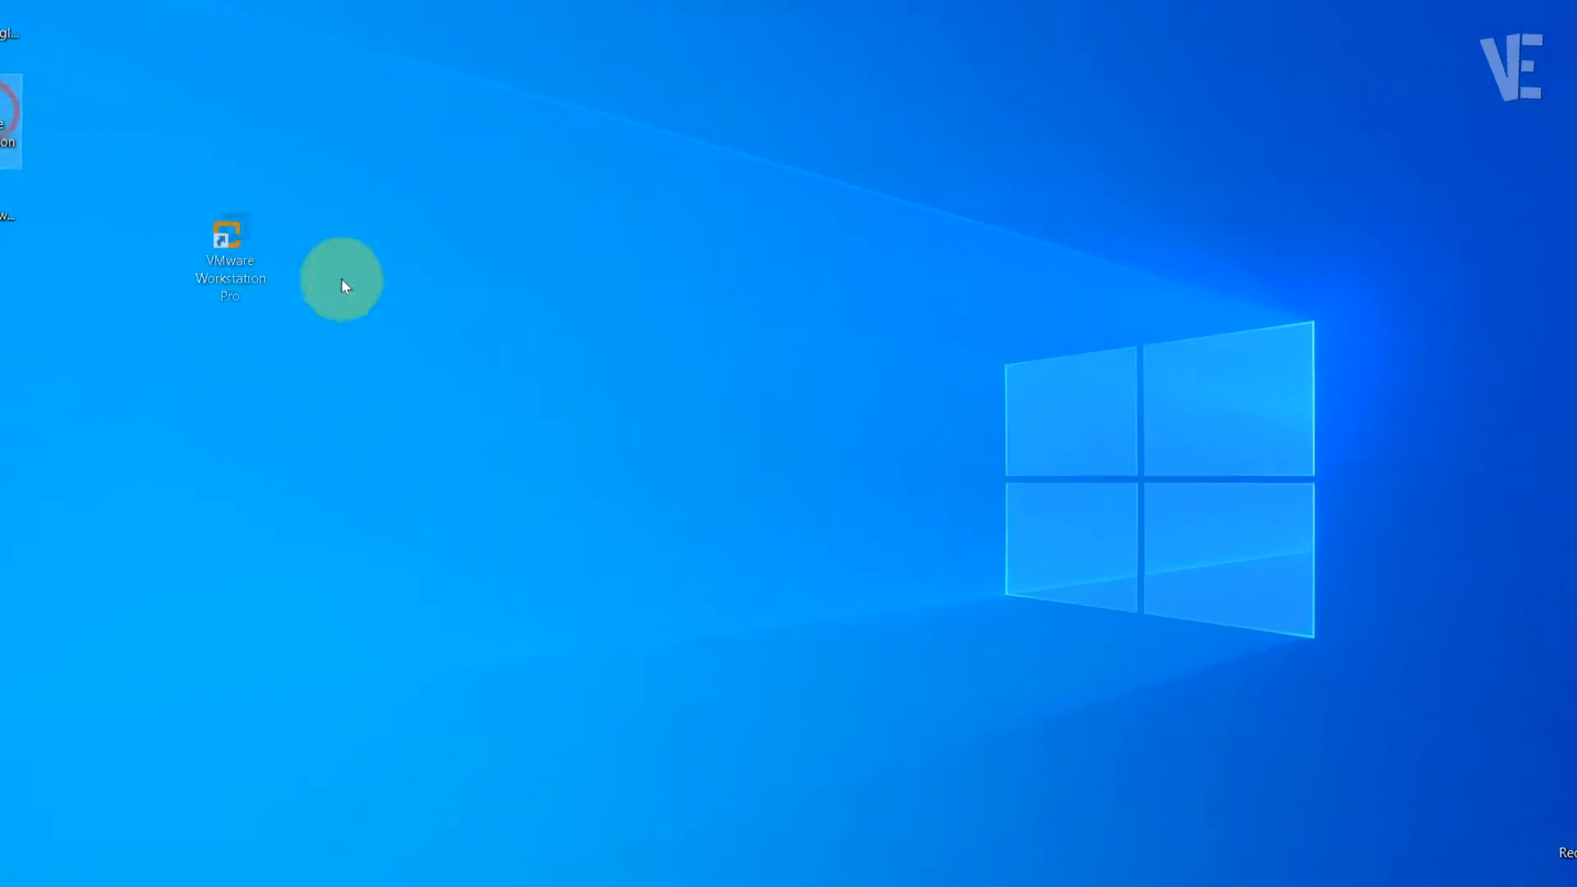
pyautogui.moveTo(845, 389); pyautogui.dragTo(846, 388)
pyautogui.moveTo(1087, 169); pyautogui.dragTo(628, 530)
pyautogui.doubleClick(803, 356)
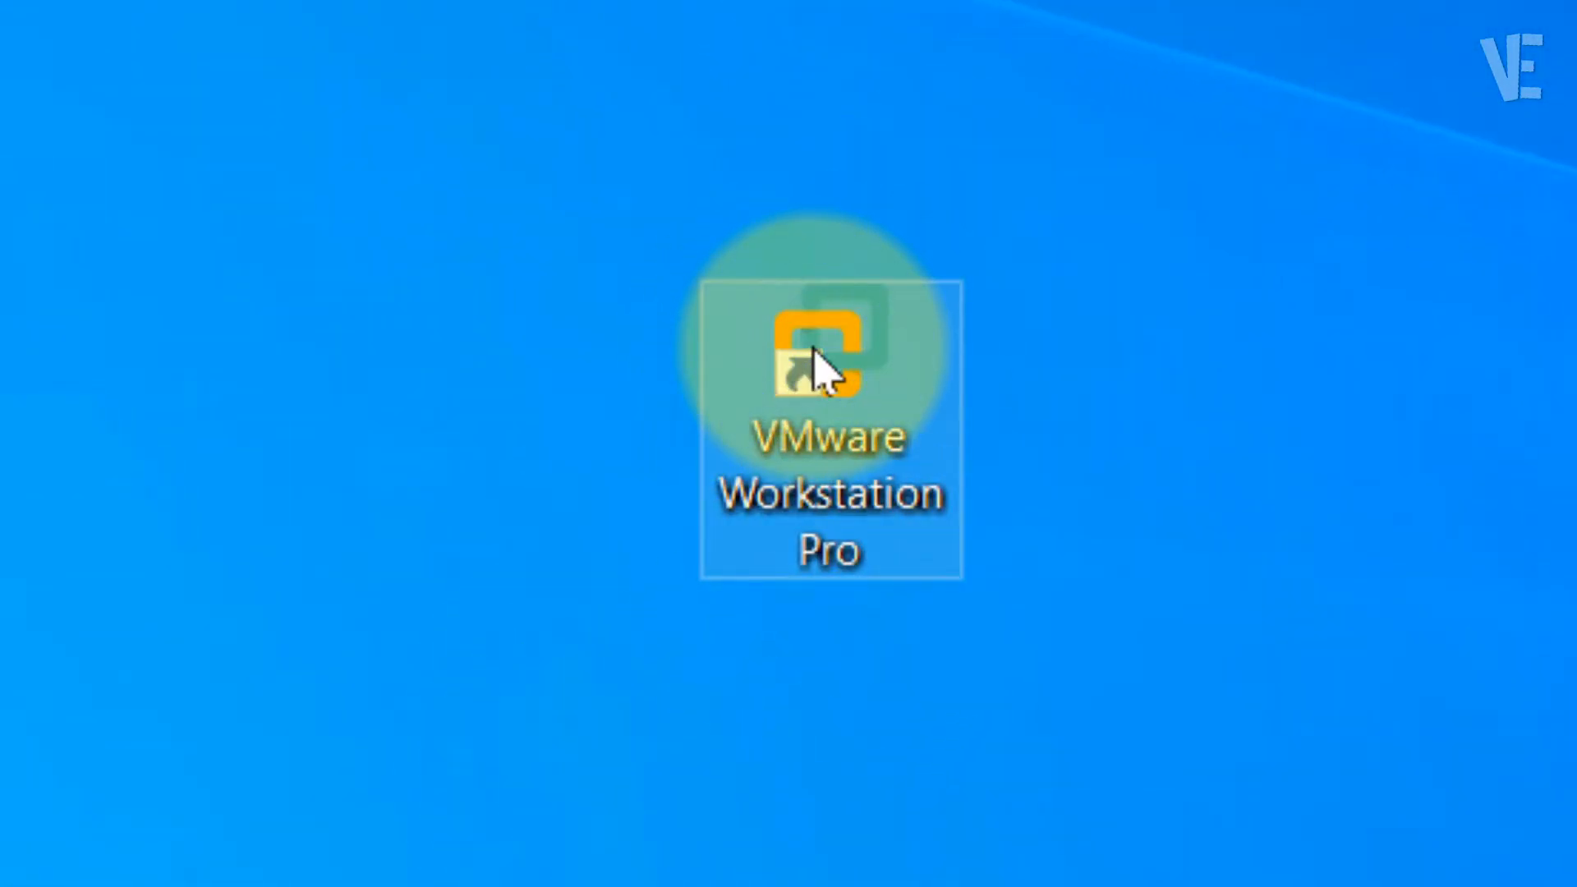
pyautogui.rightClick(817, 361)
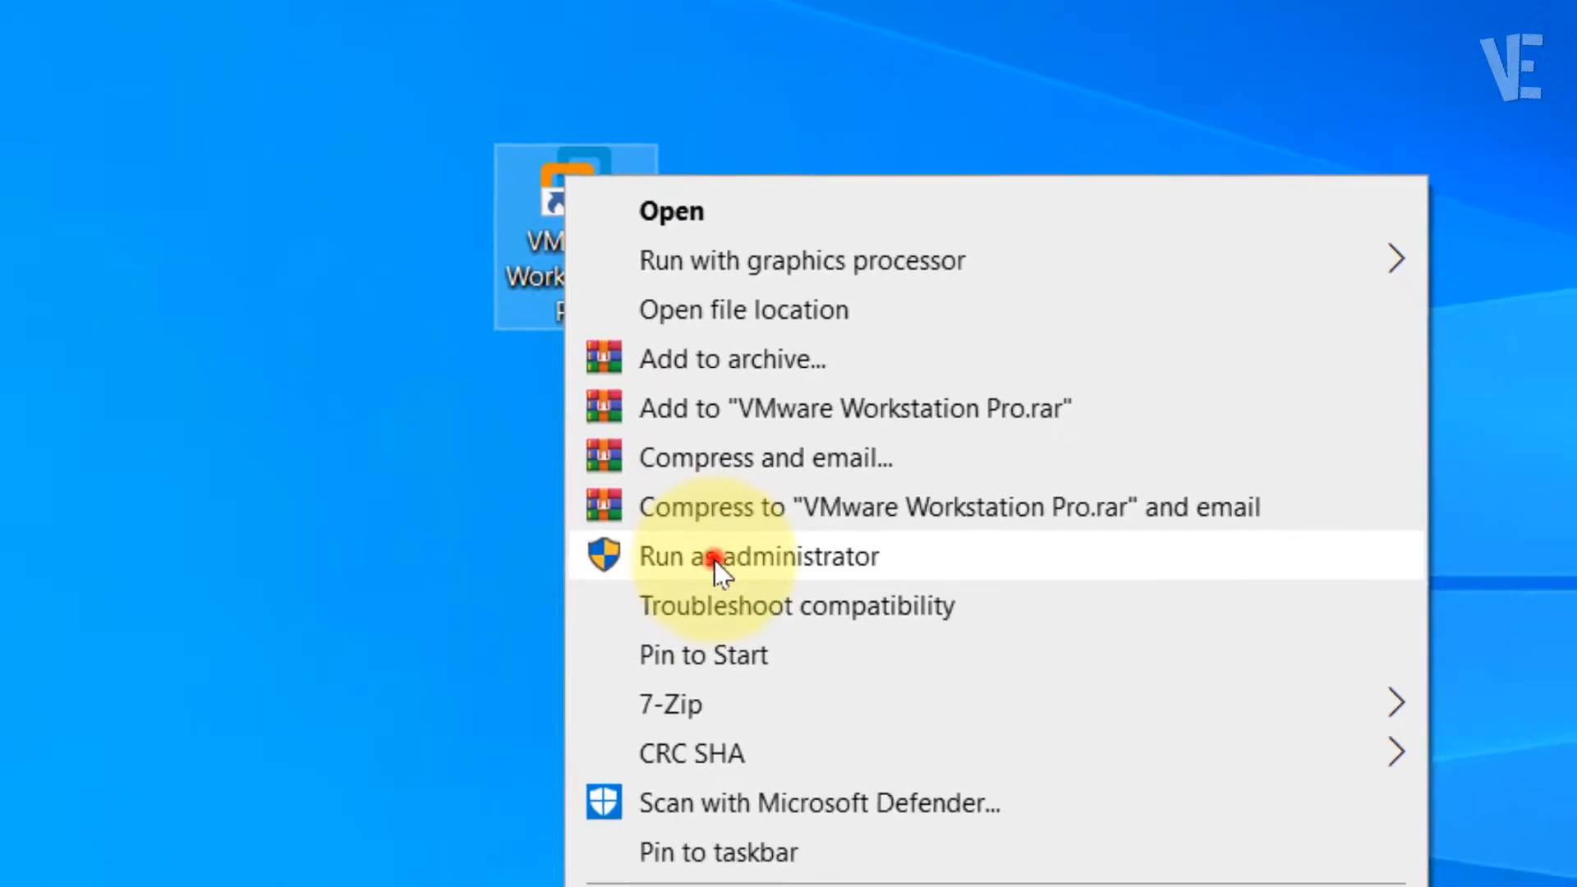
pyautogui.click(710, 626)
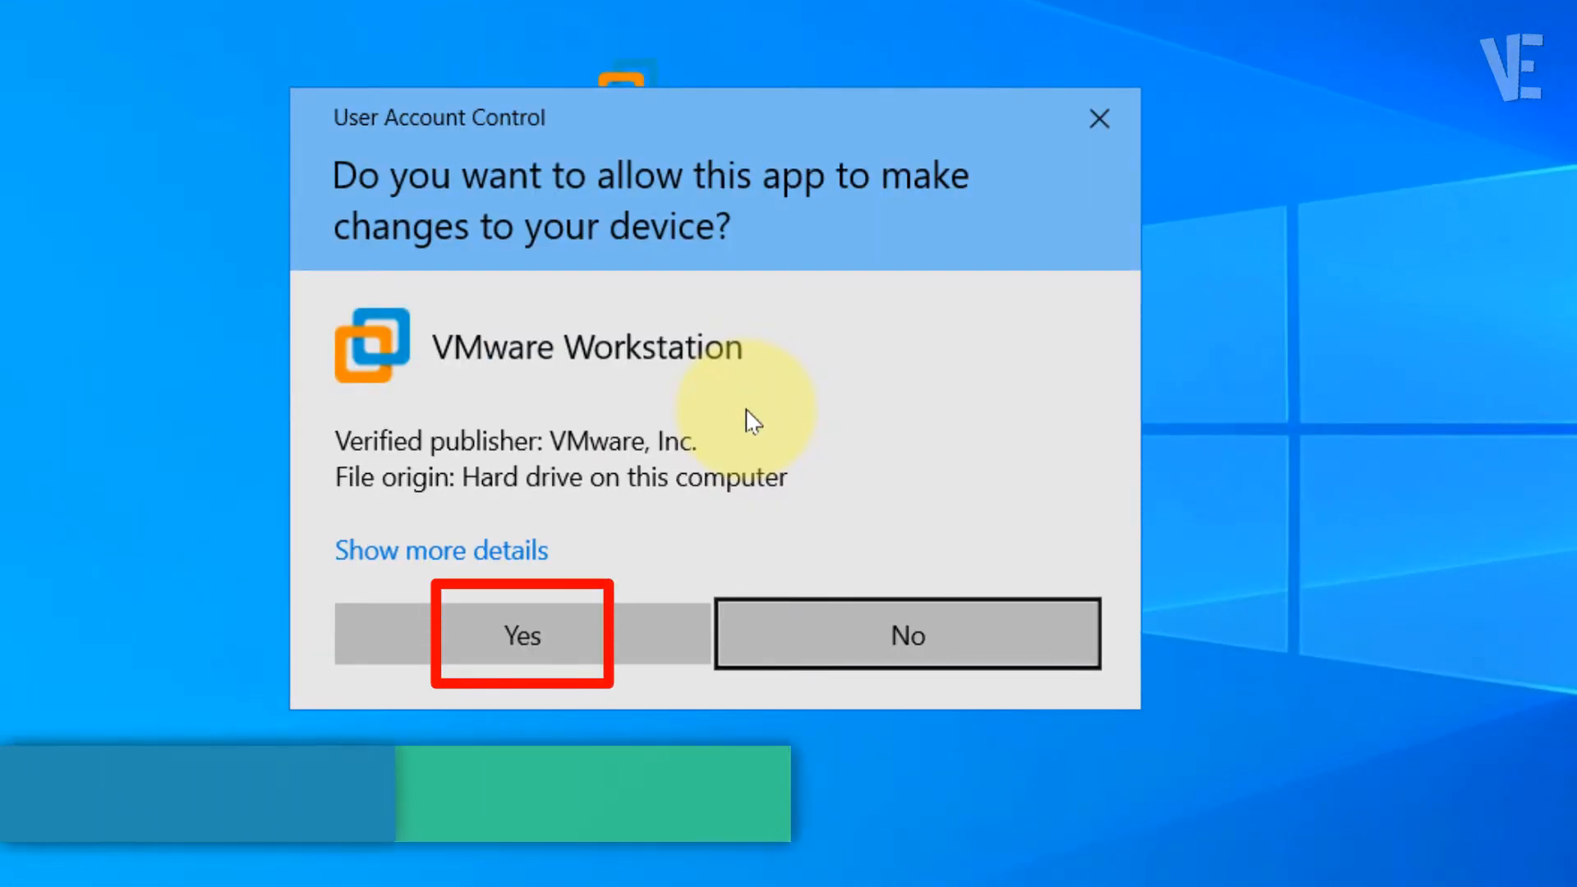
pyautogui.click(522, 634)
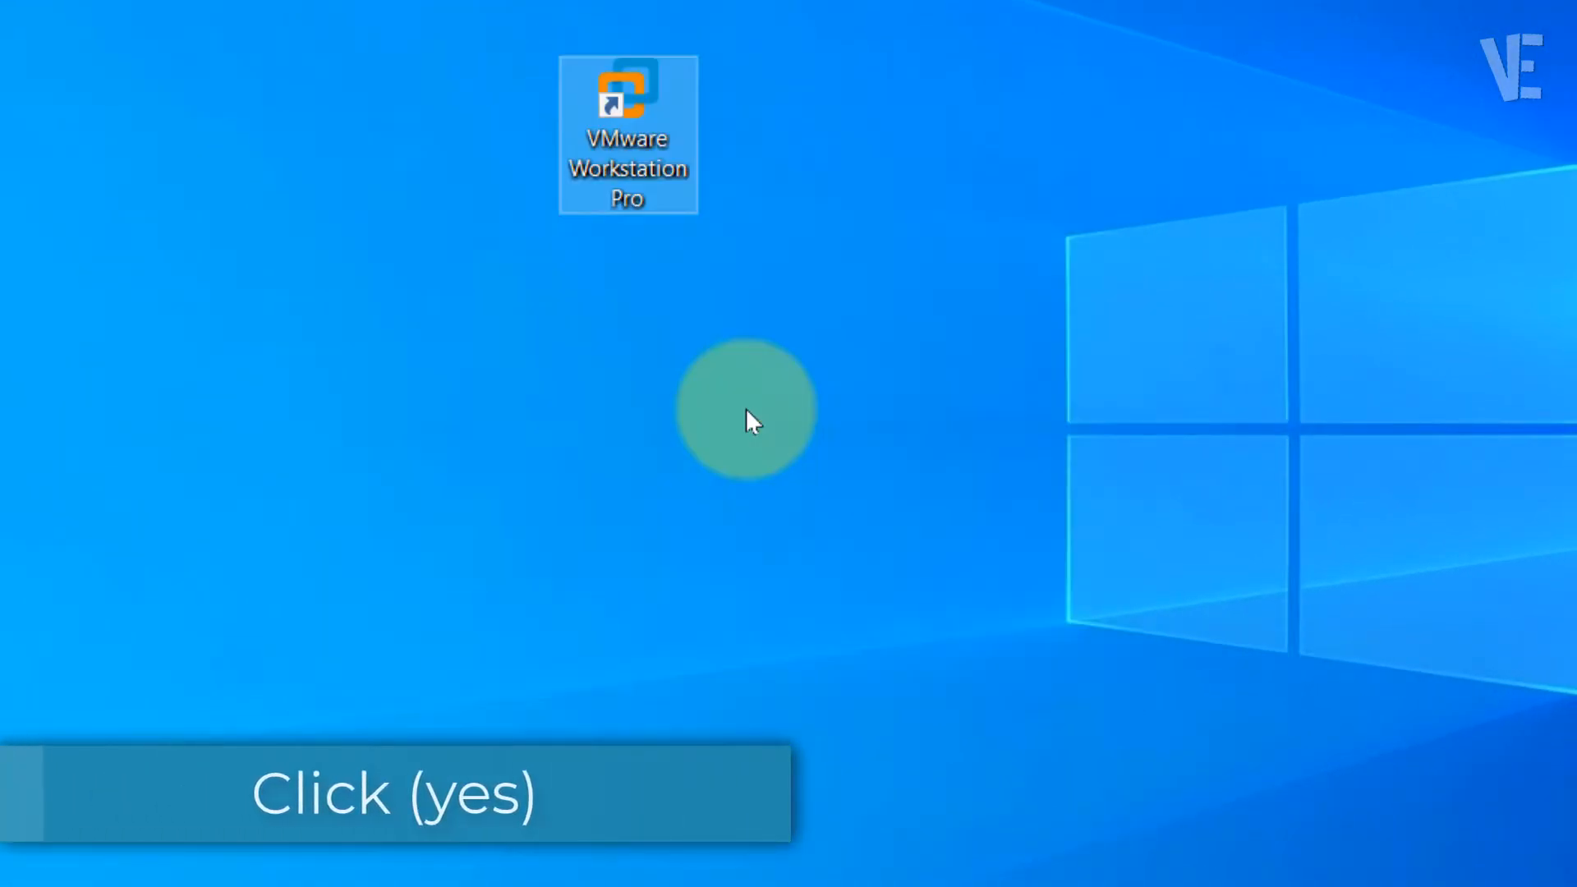
# Step: Choose to try VMware Workstation 16 for 30 days, complete the welcome dialog and reposition the main window on the desktop
pyautogui.click(583, 447)
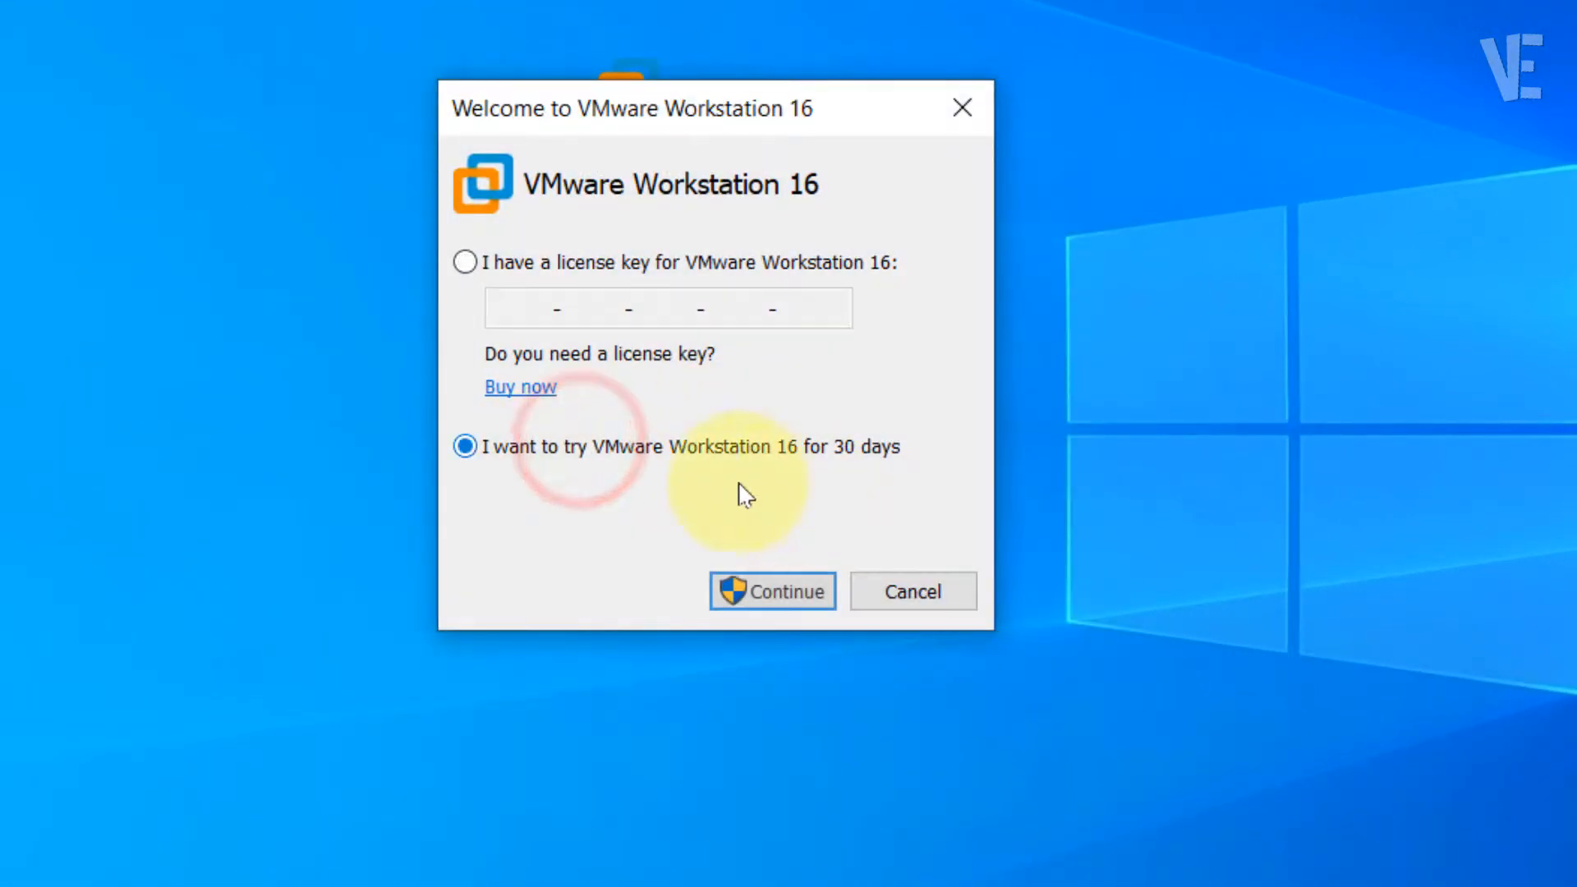
pyautogui.click(751, 585)
pyautogui.click(772, 592)
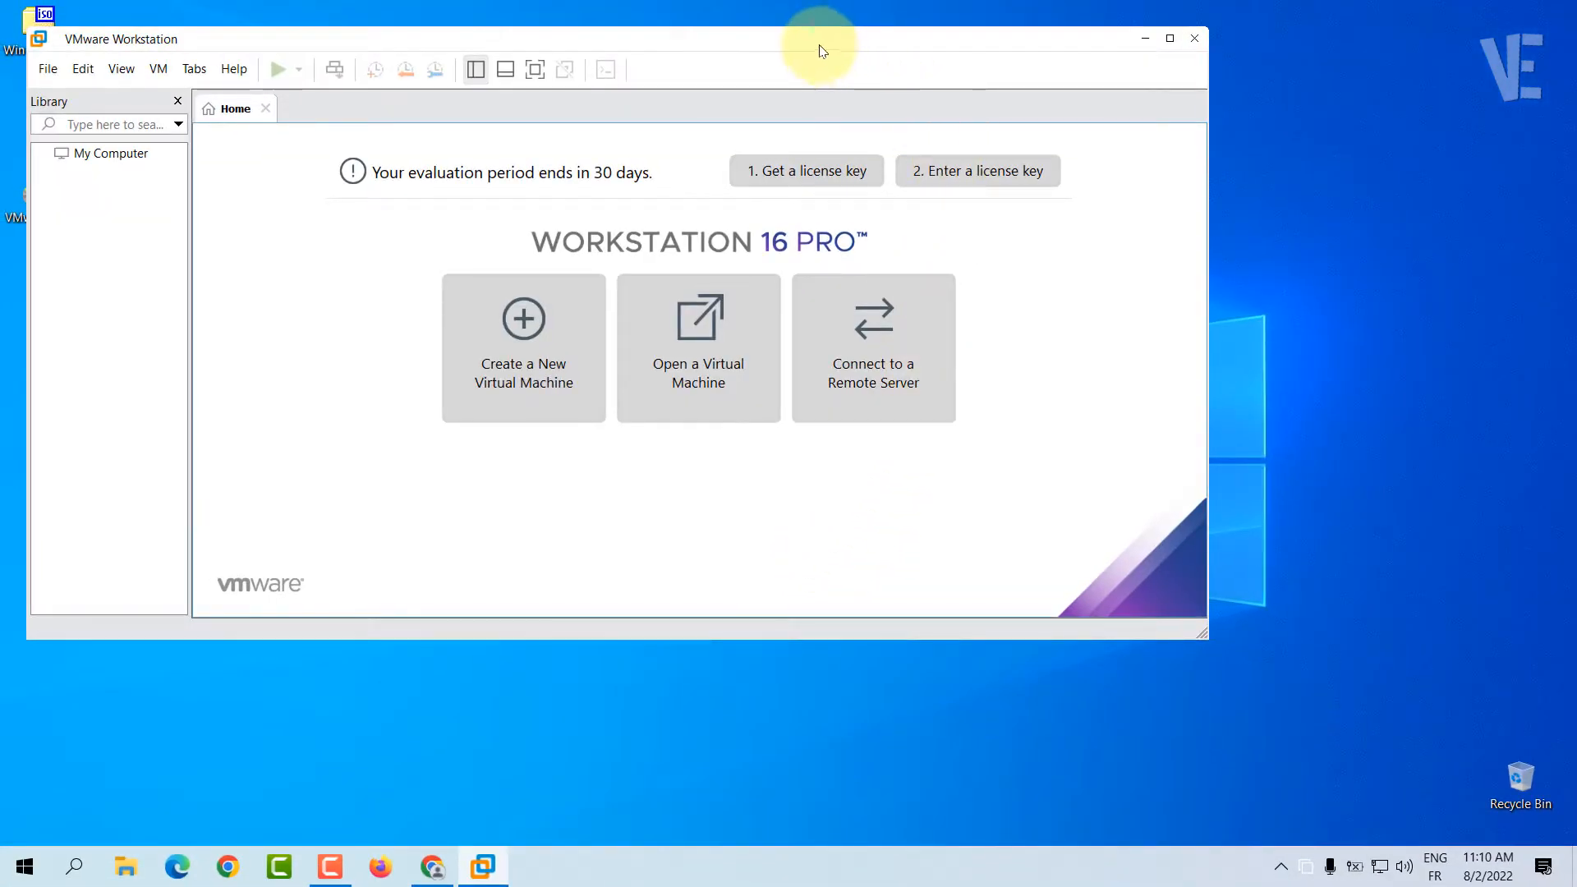
pyautogui.moveTo(818, 45); pyautogui.dragTo(1006, 106)
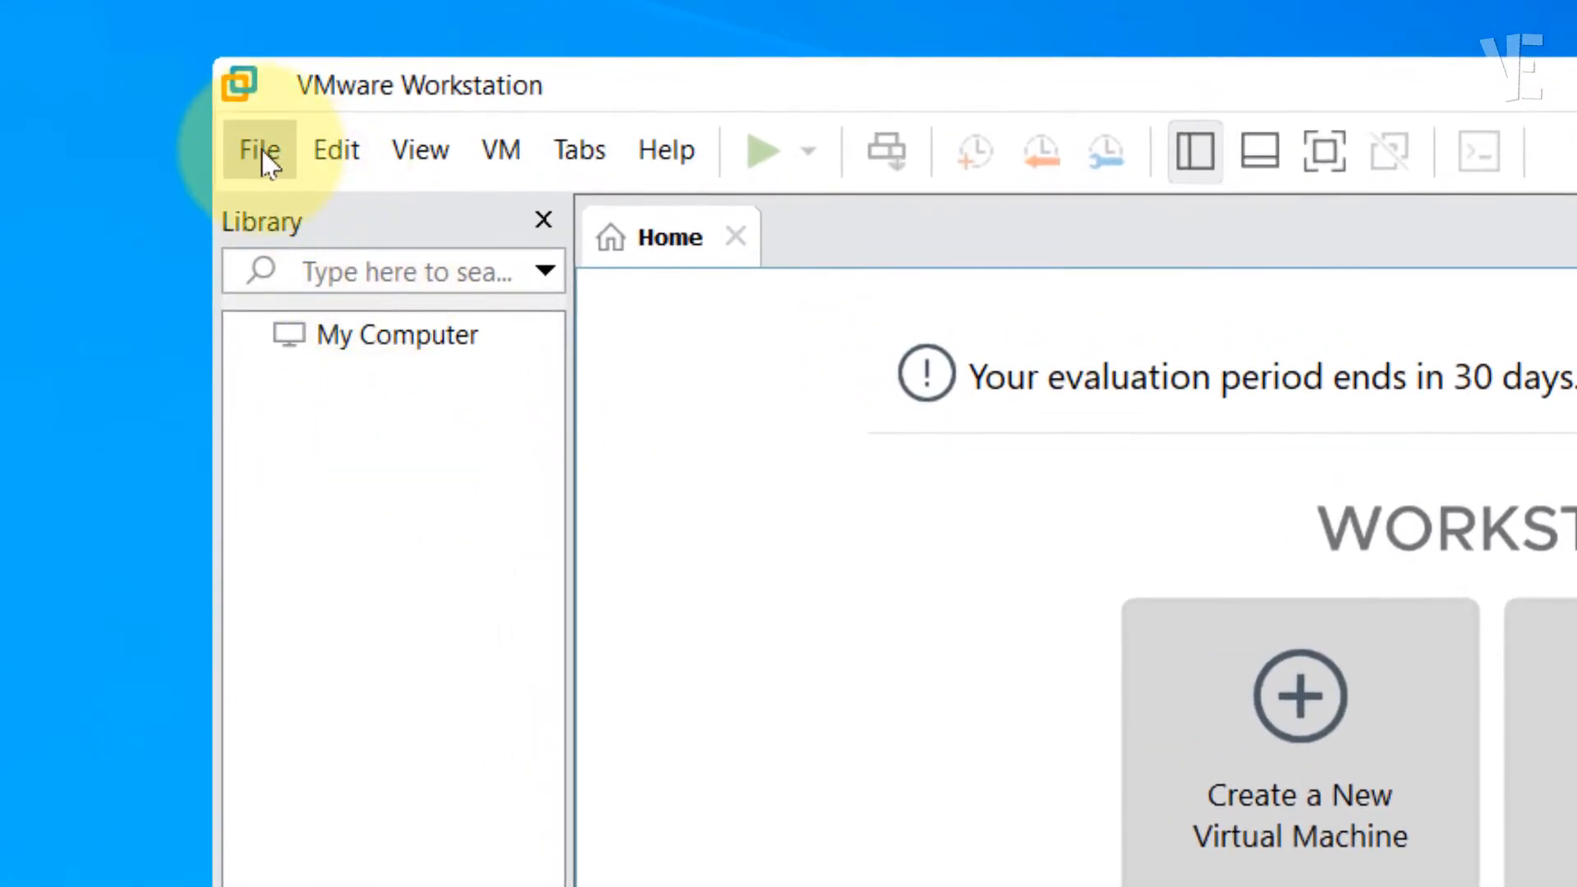
# Step: Start a new virtual machine with the Typical configuration and choose to install the operating system later
pyautogui.click(271, 160)
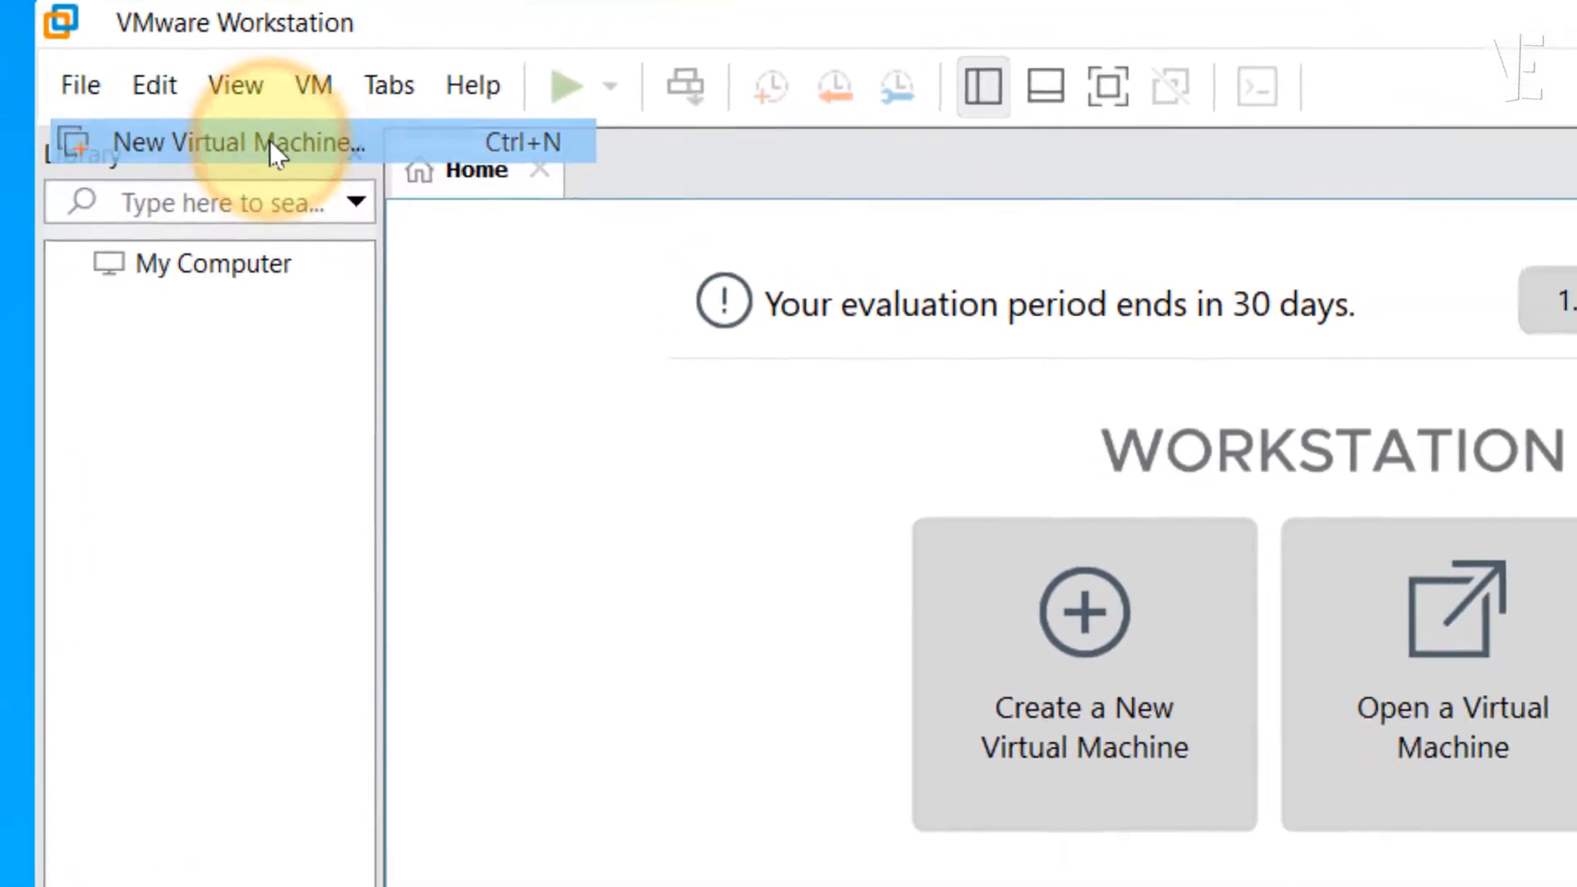
pyautogui.click(464, 215)
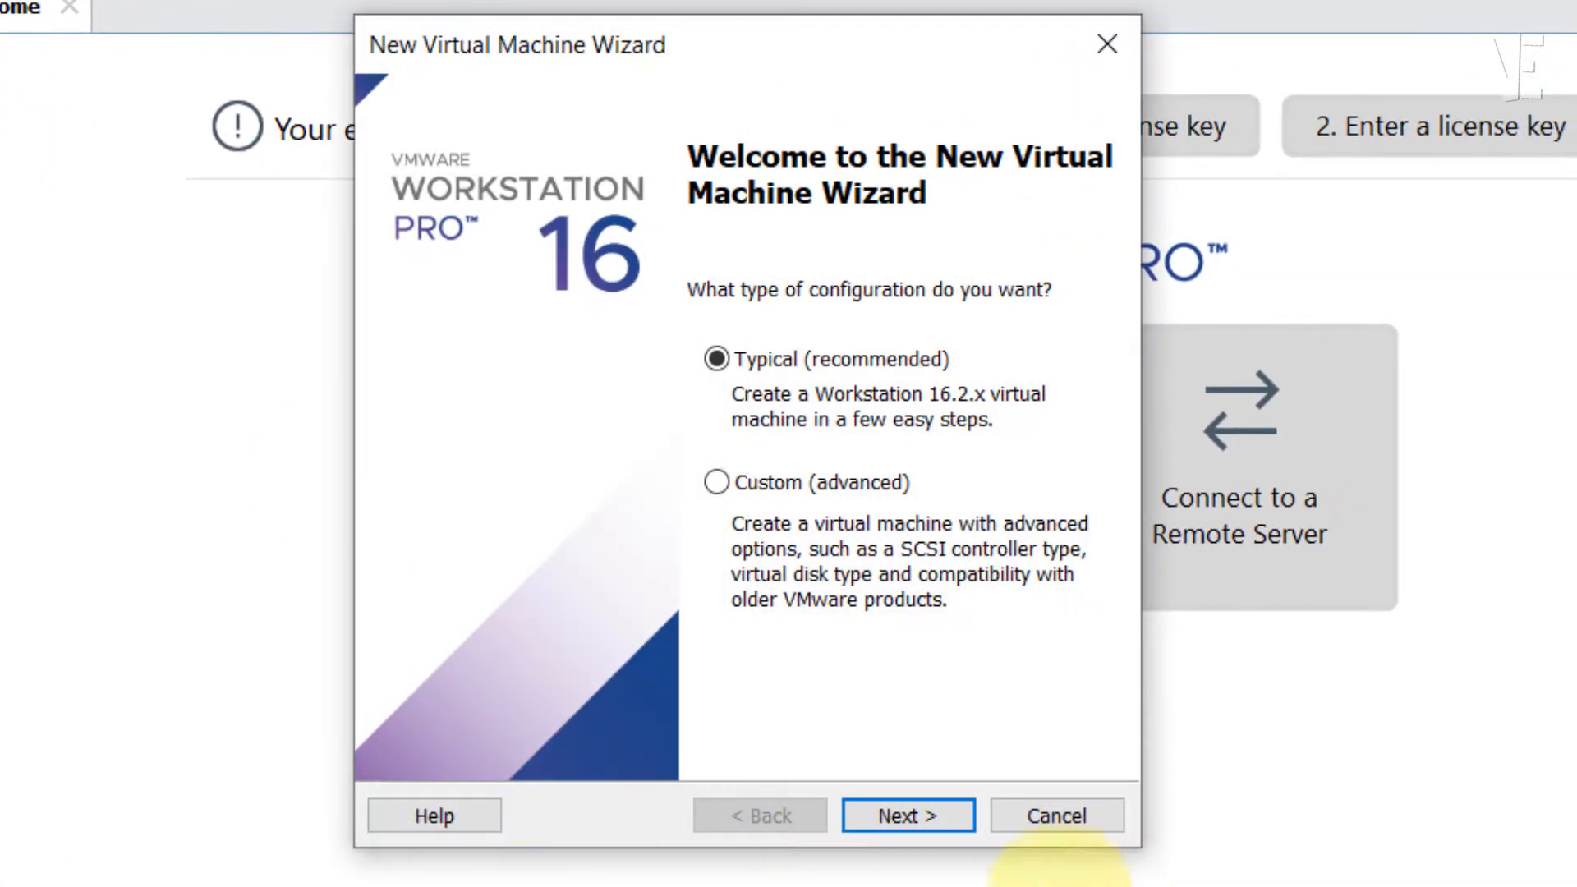
pyautogui.click(915, 818)
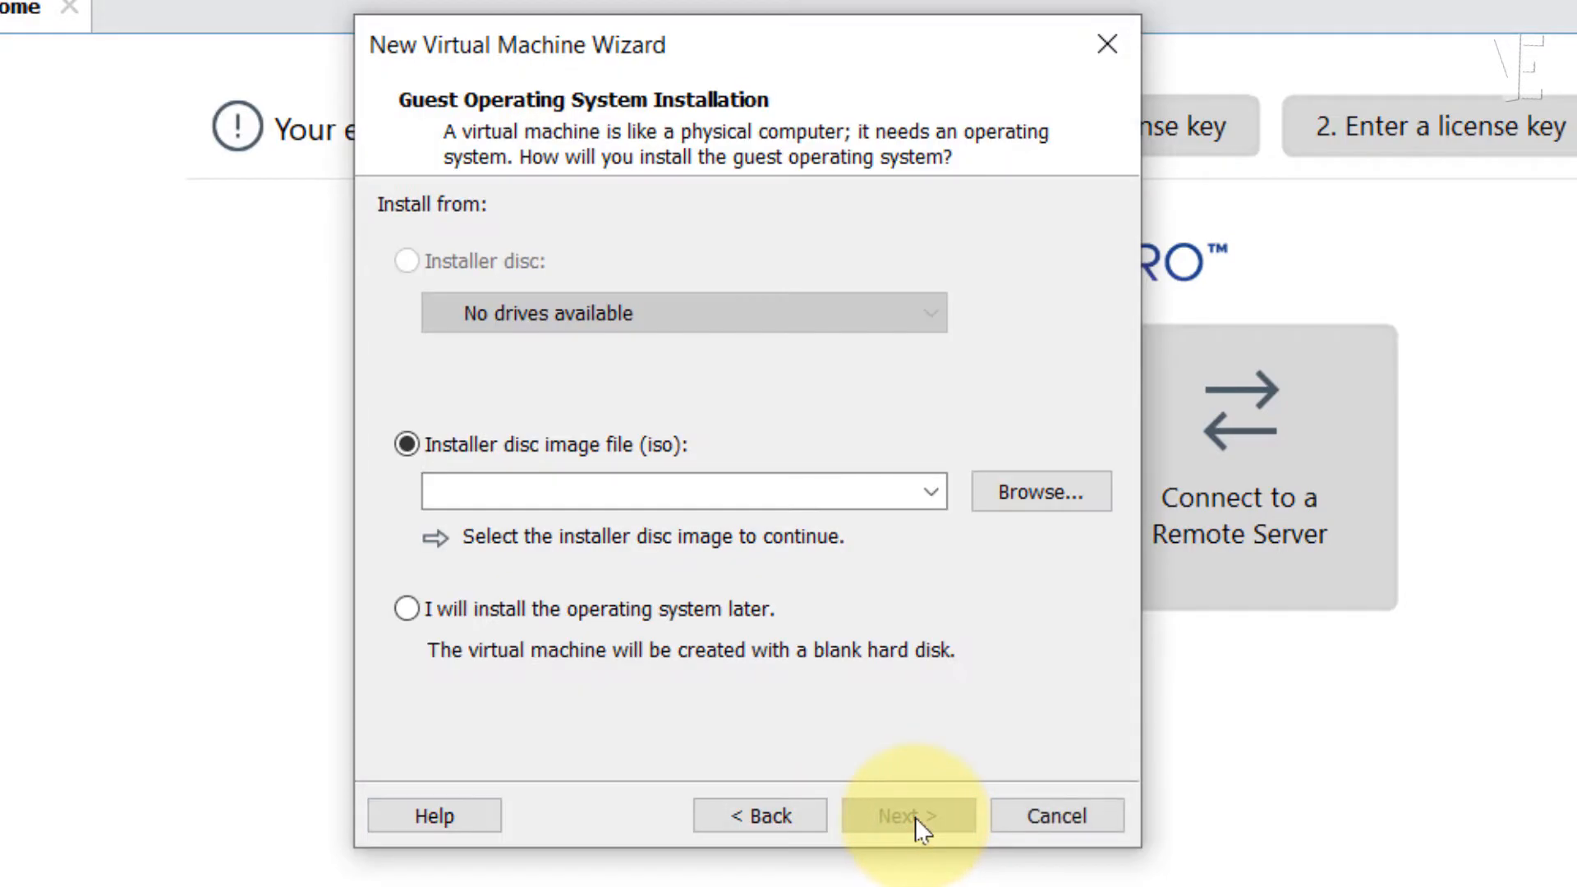
pyautogui.click(405, 608)
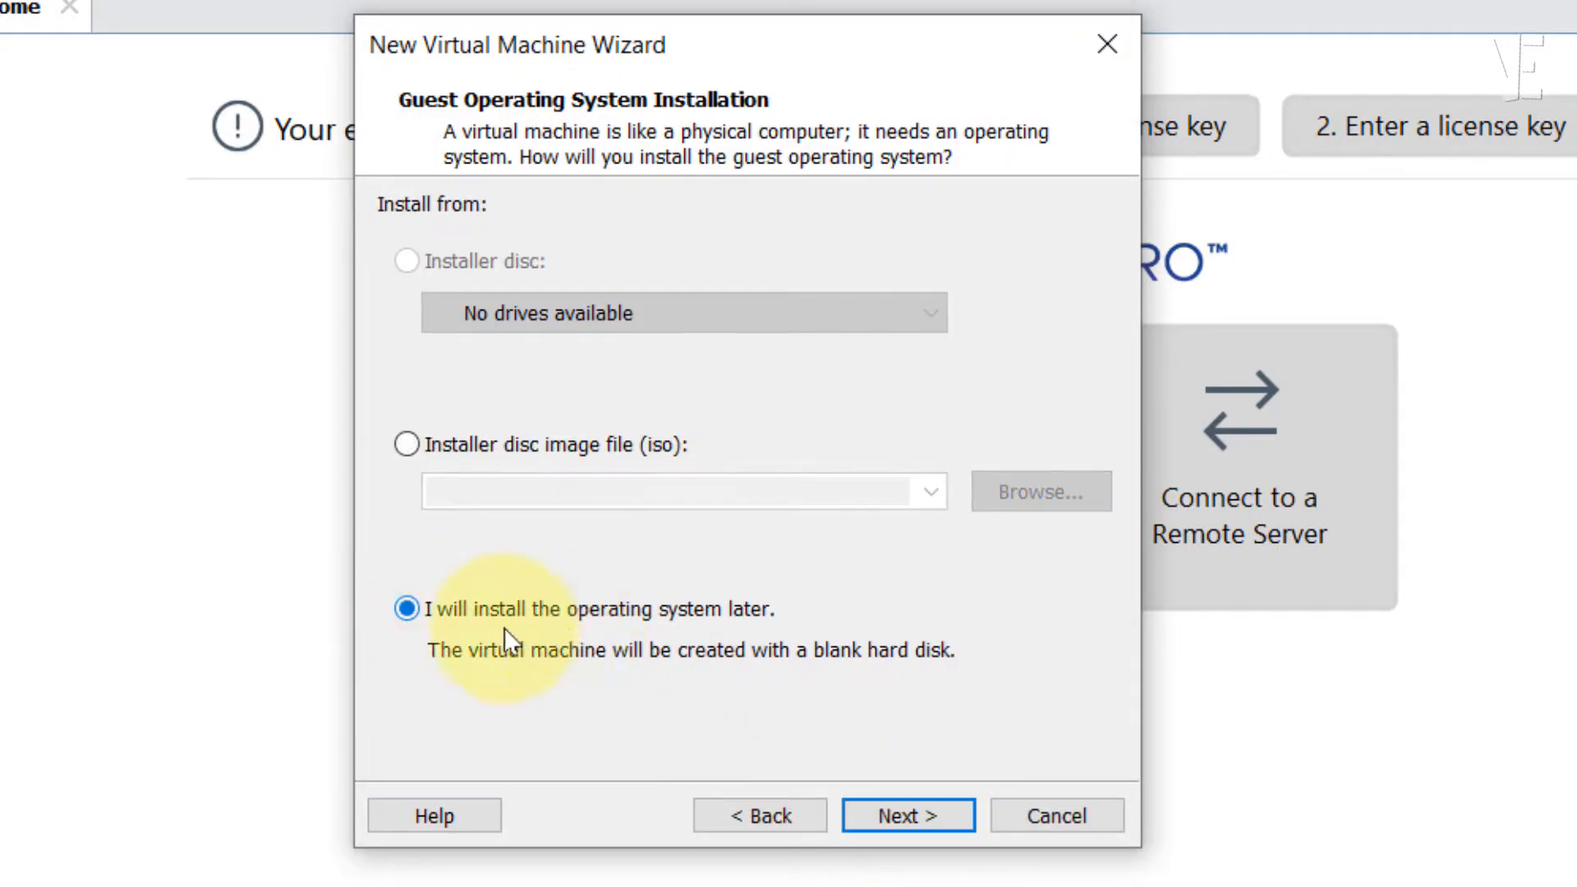
pyautogui.click(920, 809)
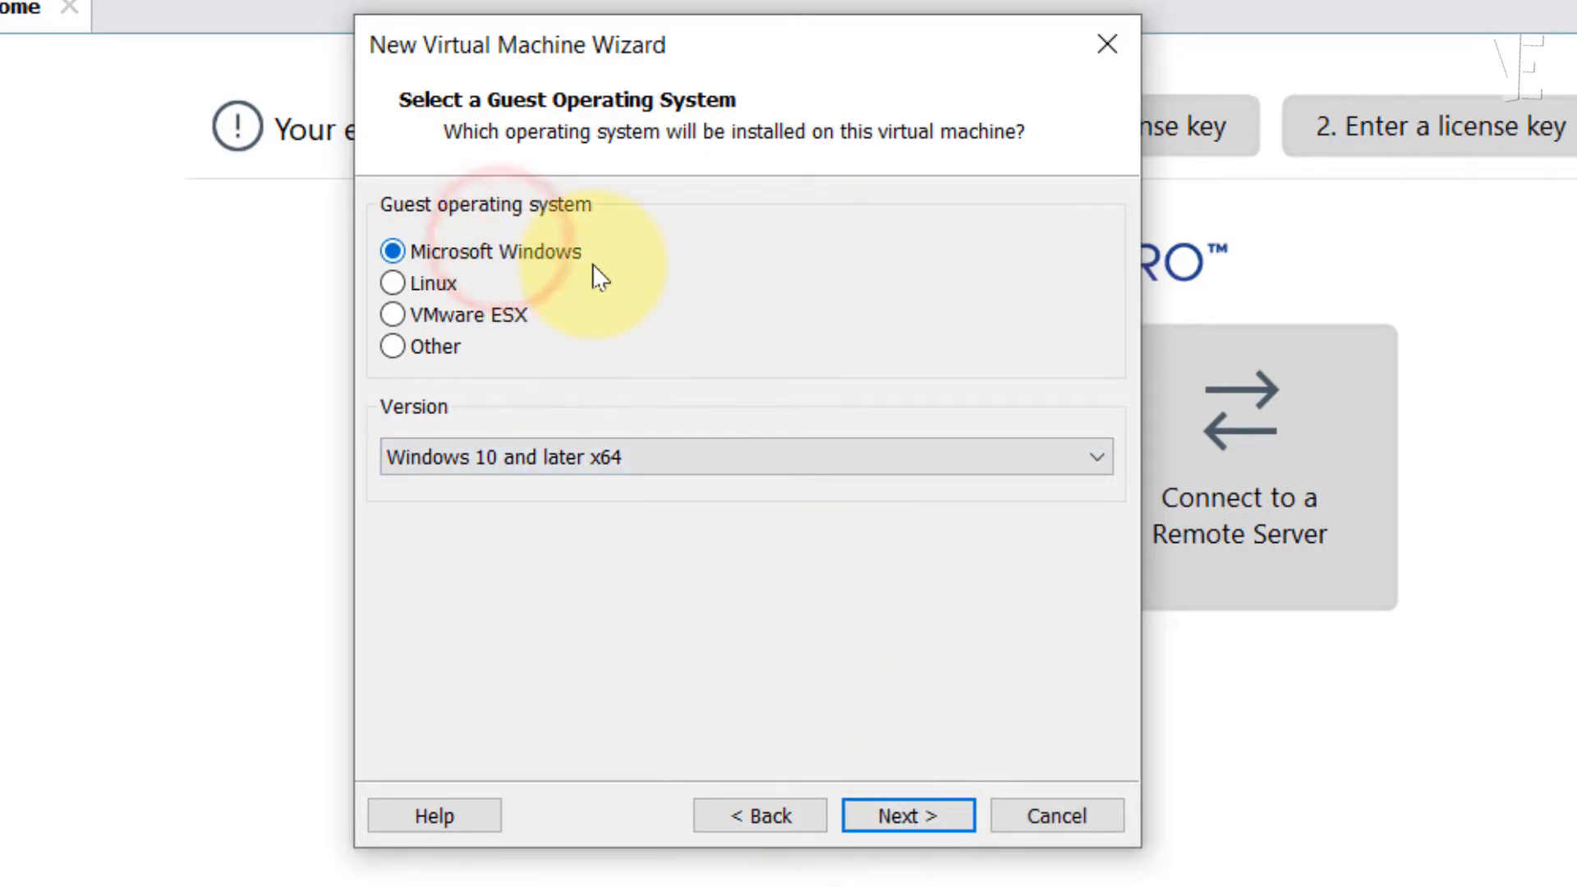
# Step: Set the guest operating system to Microsoft Windows, version Windows 10 and later x64
pyautogui.click(550, 457)
pyautogui.click(594, 480)
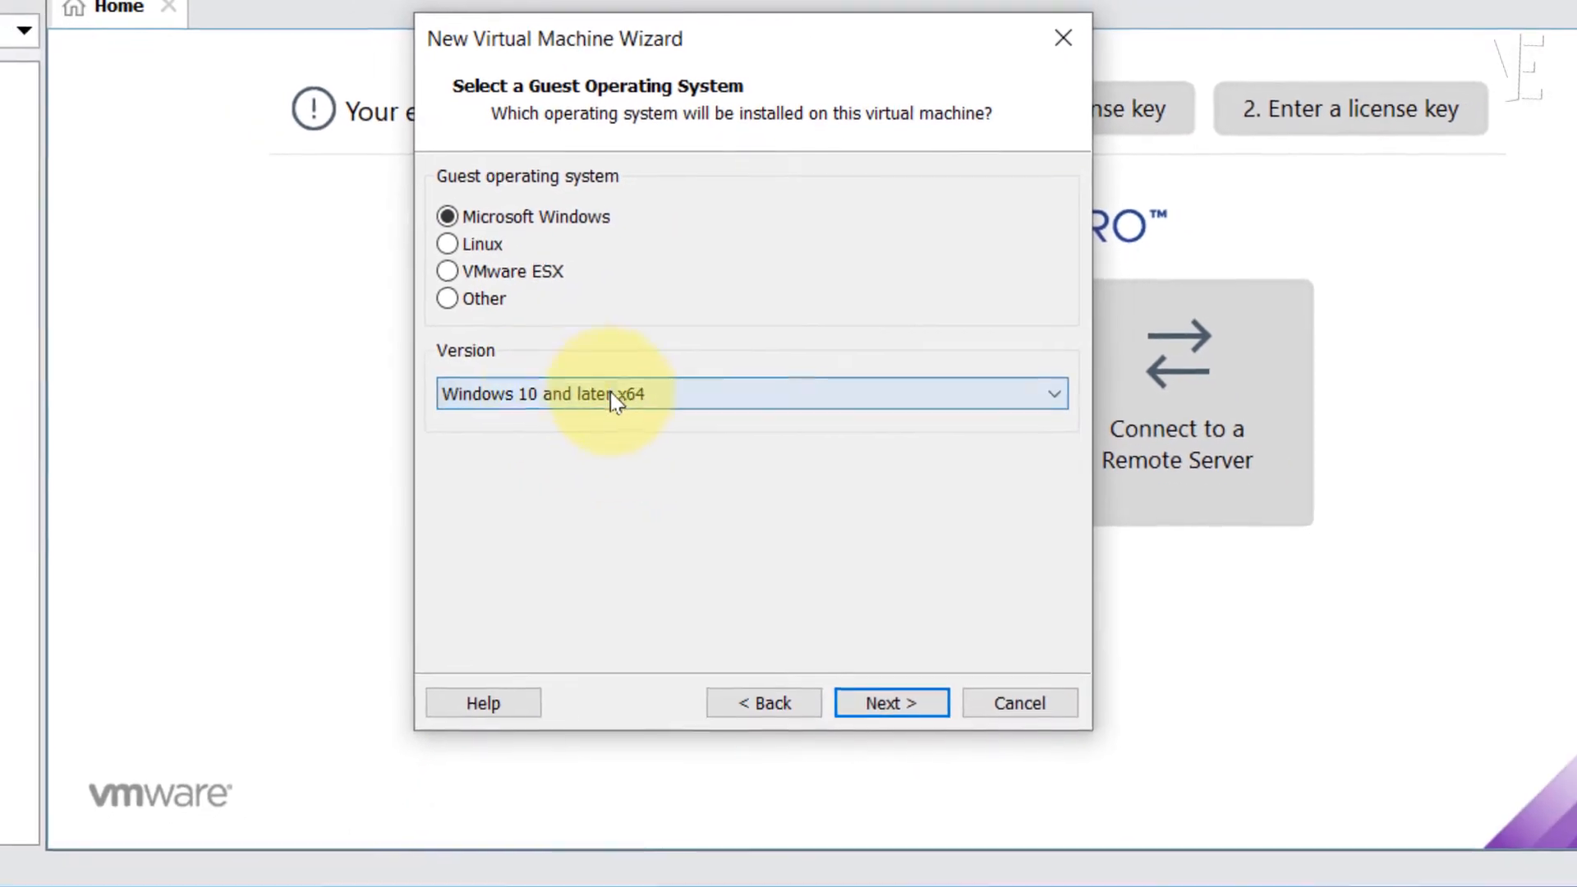
pyautogui.click(901, 794)
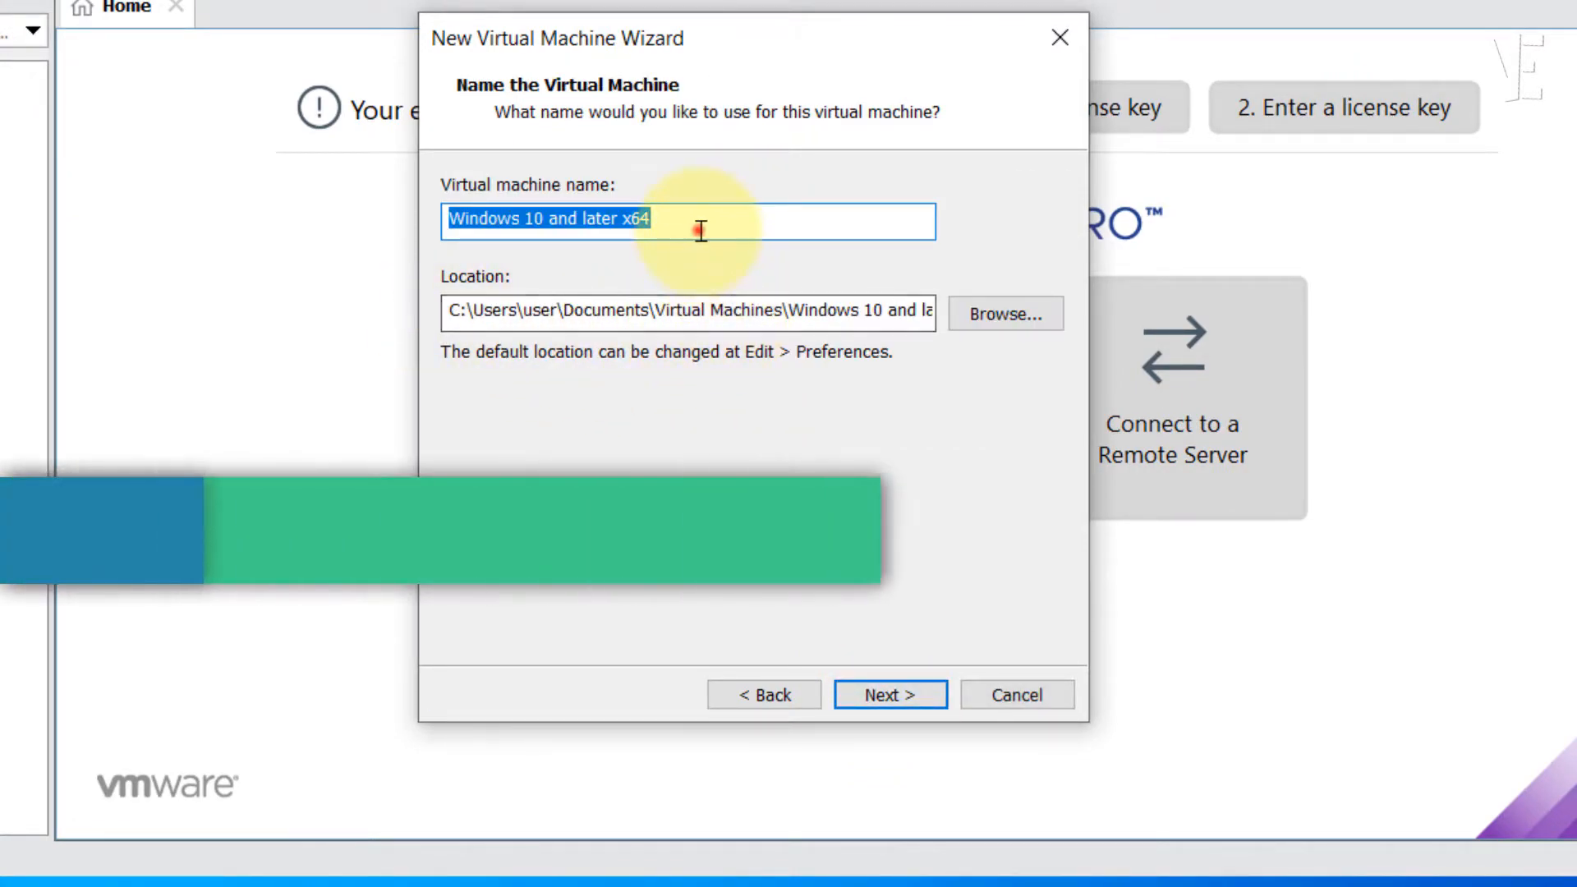
# Step: Name the virtual machine Windows 11
pyautogui.click(701, 230)
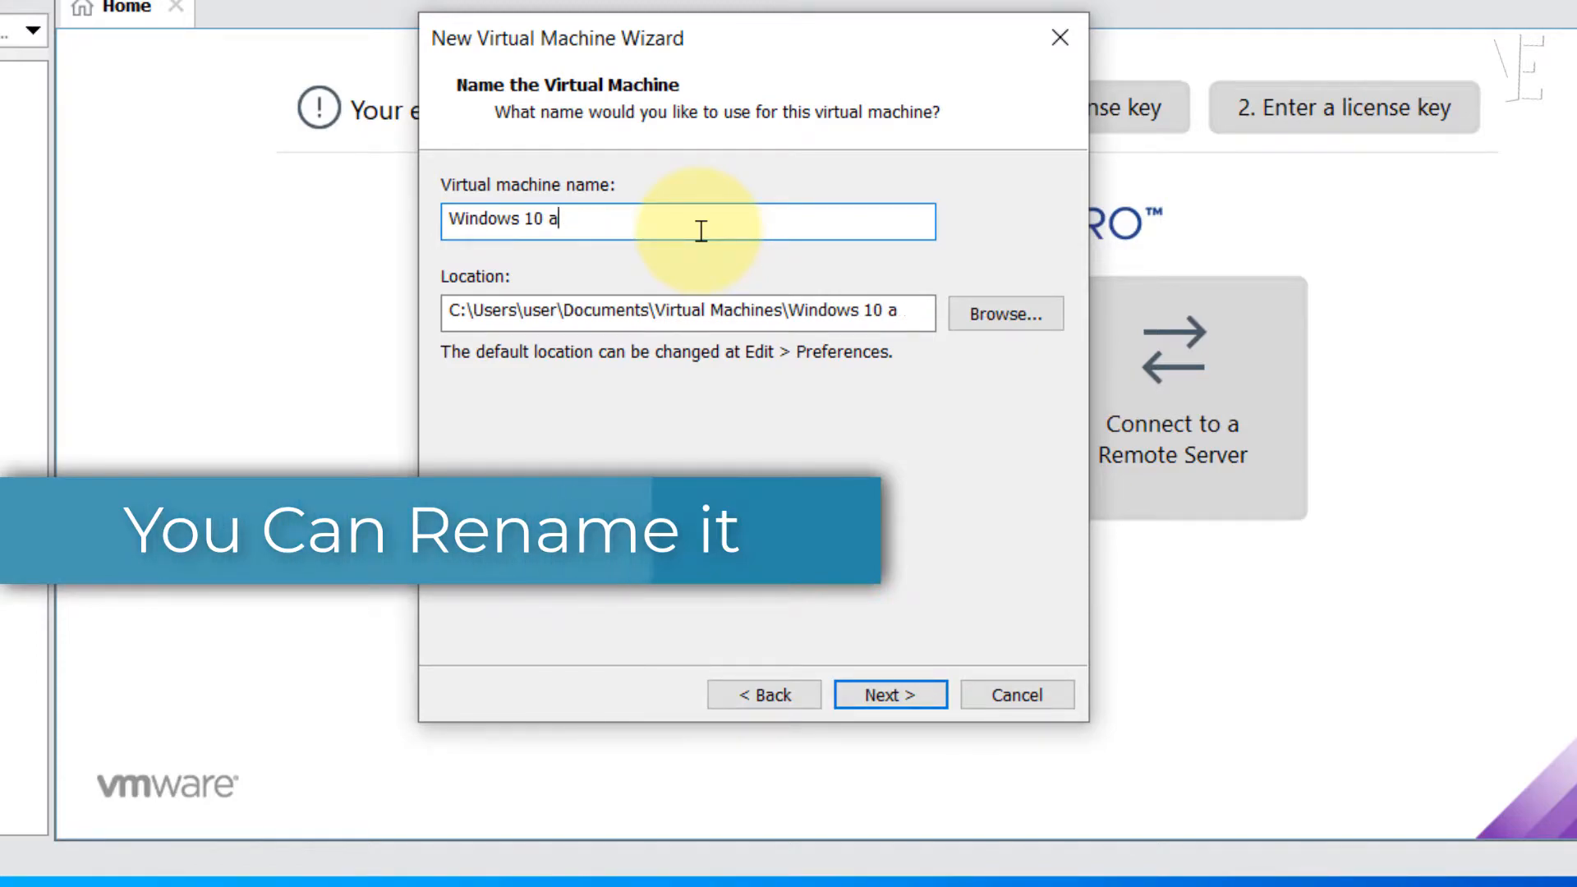
pyautogui.write('1')
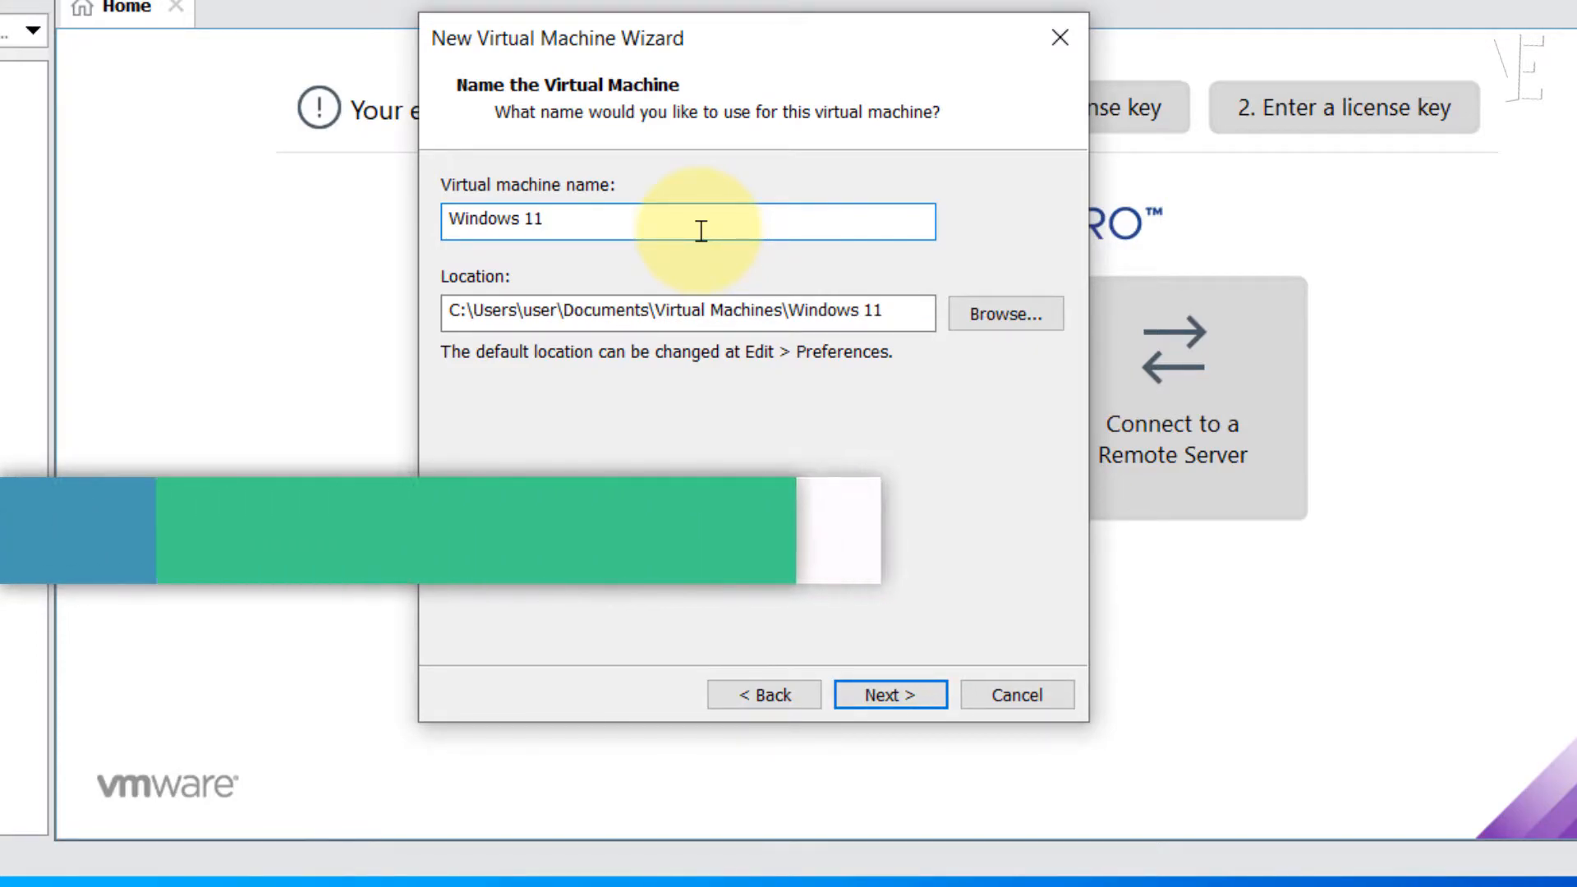
pyautogui.moveTo(633, 226); pyautogui.dragTo(394, 234)
pyautogui.click(598, 208)
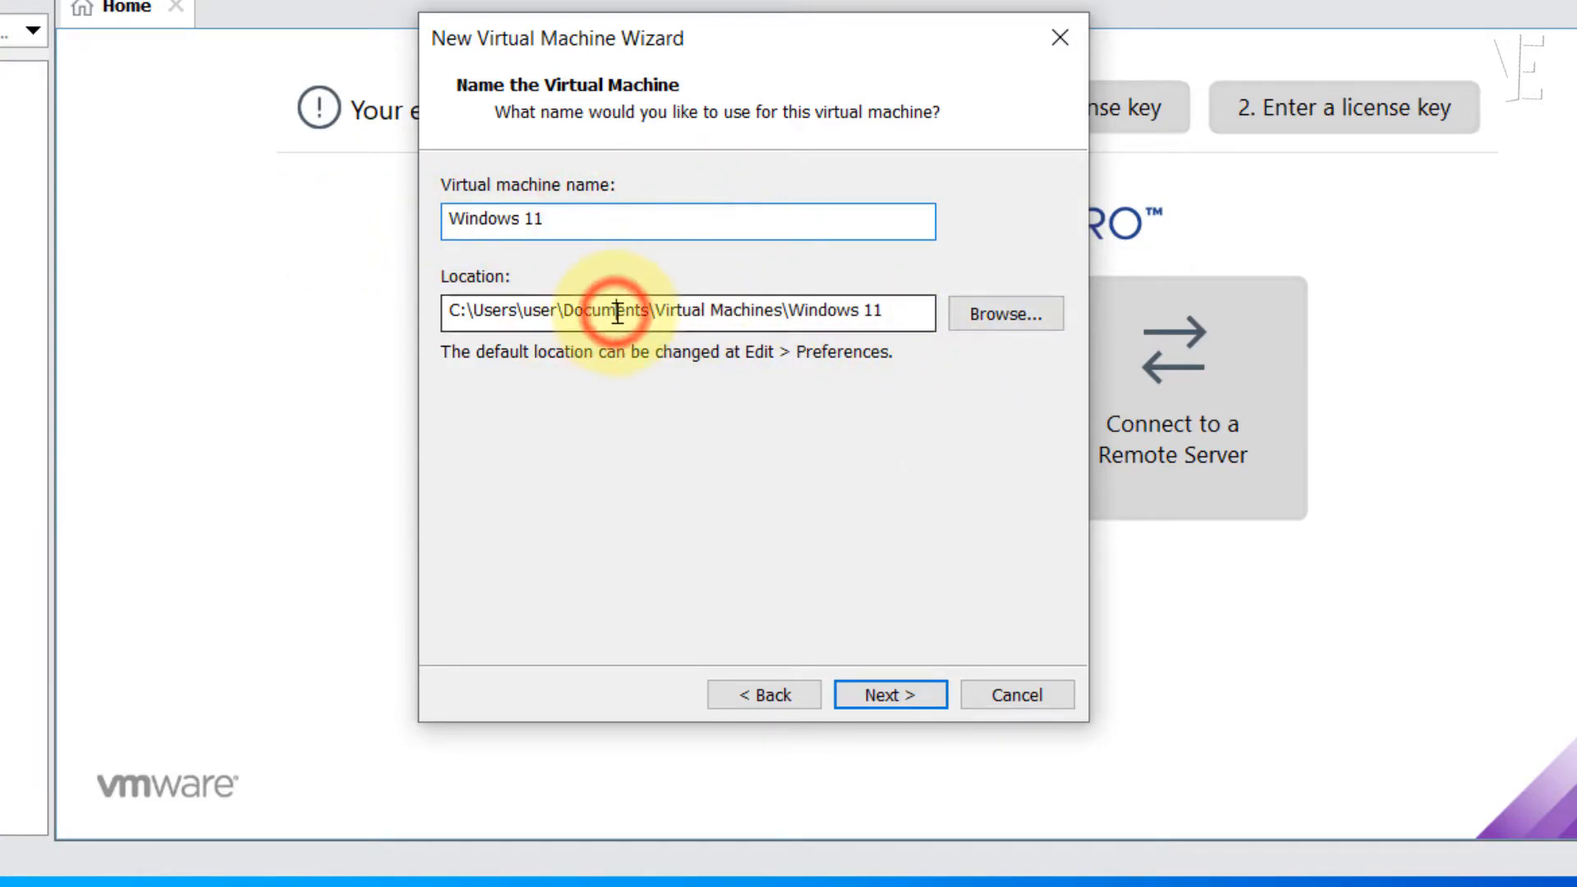
# Step: Set the virtual machine's location to New Volume (E:)
pyautogui.click(1004, 312)
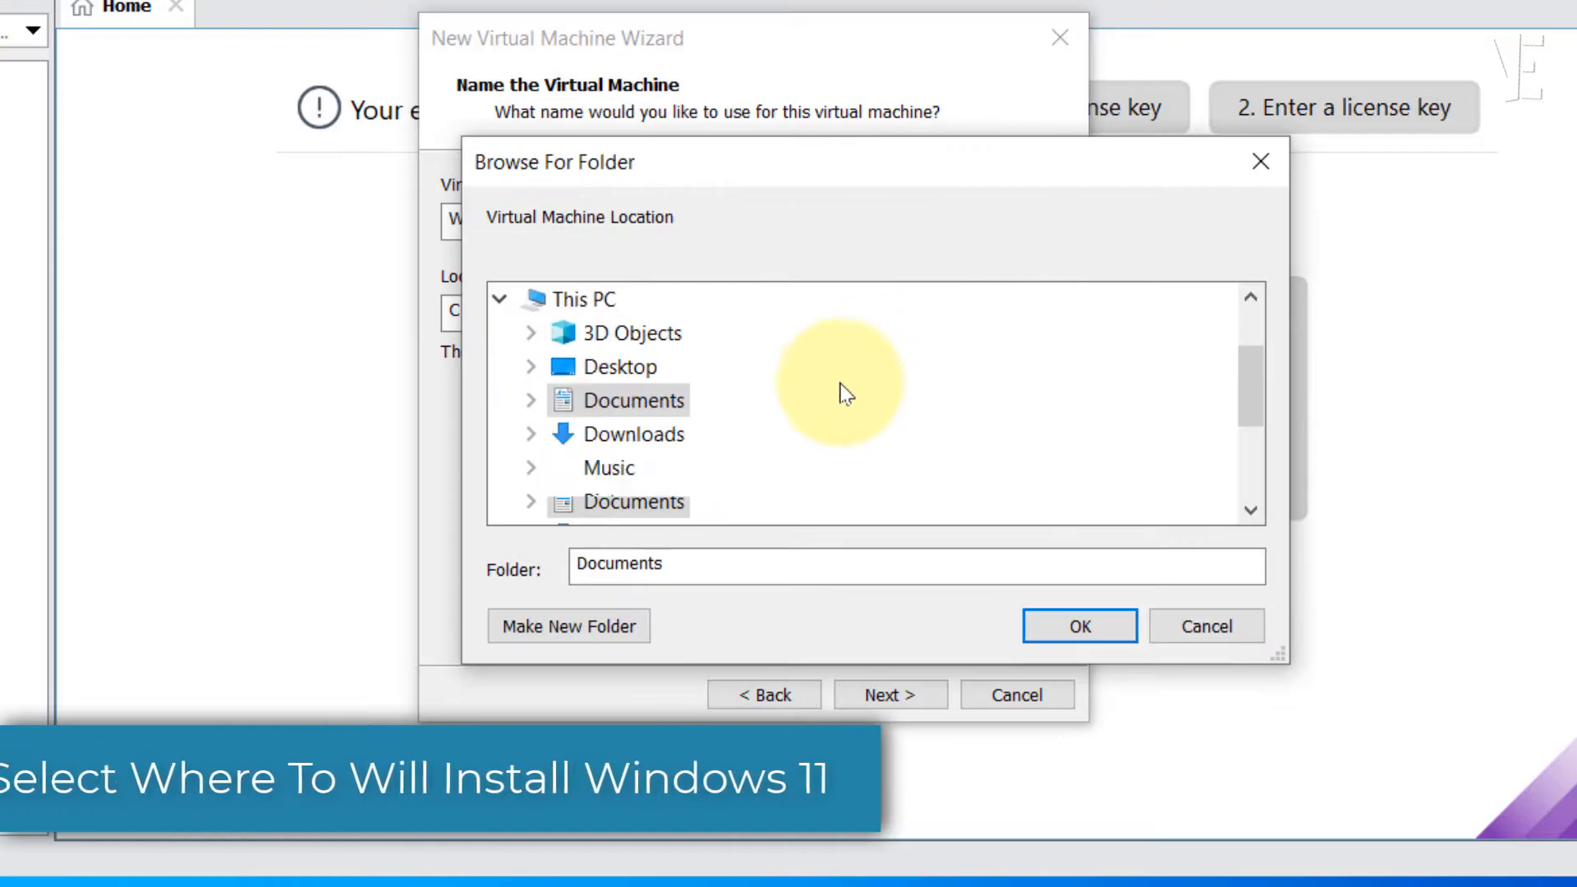
pyautogui.scroll(-3, 845, 394)
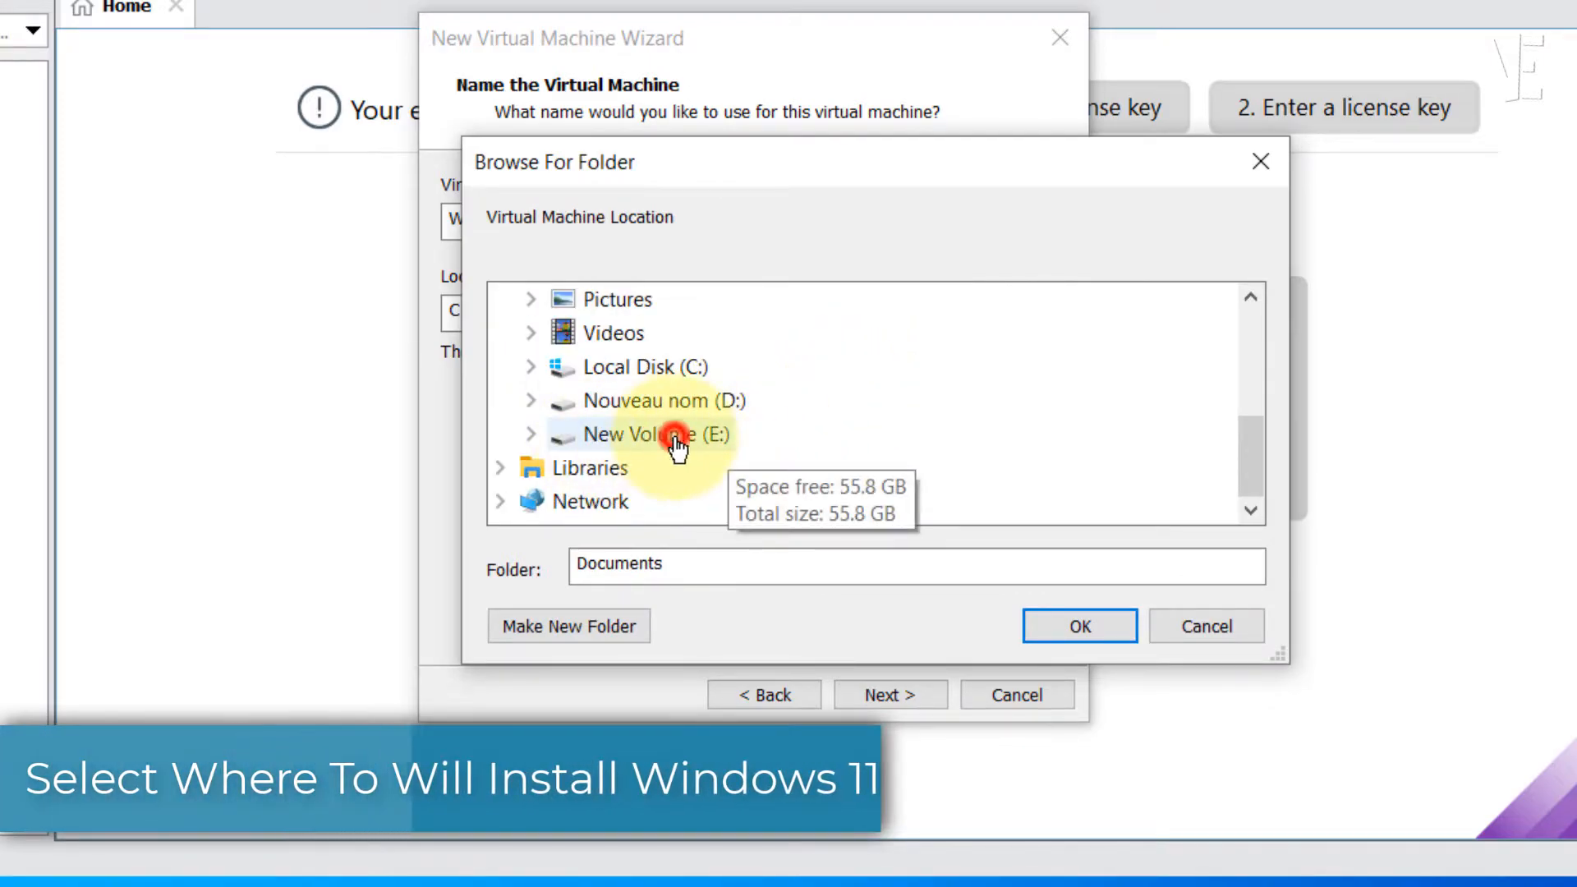
pyautogui.click(649, 435)
pyautogui.click(1080, 628)
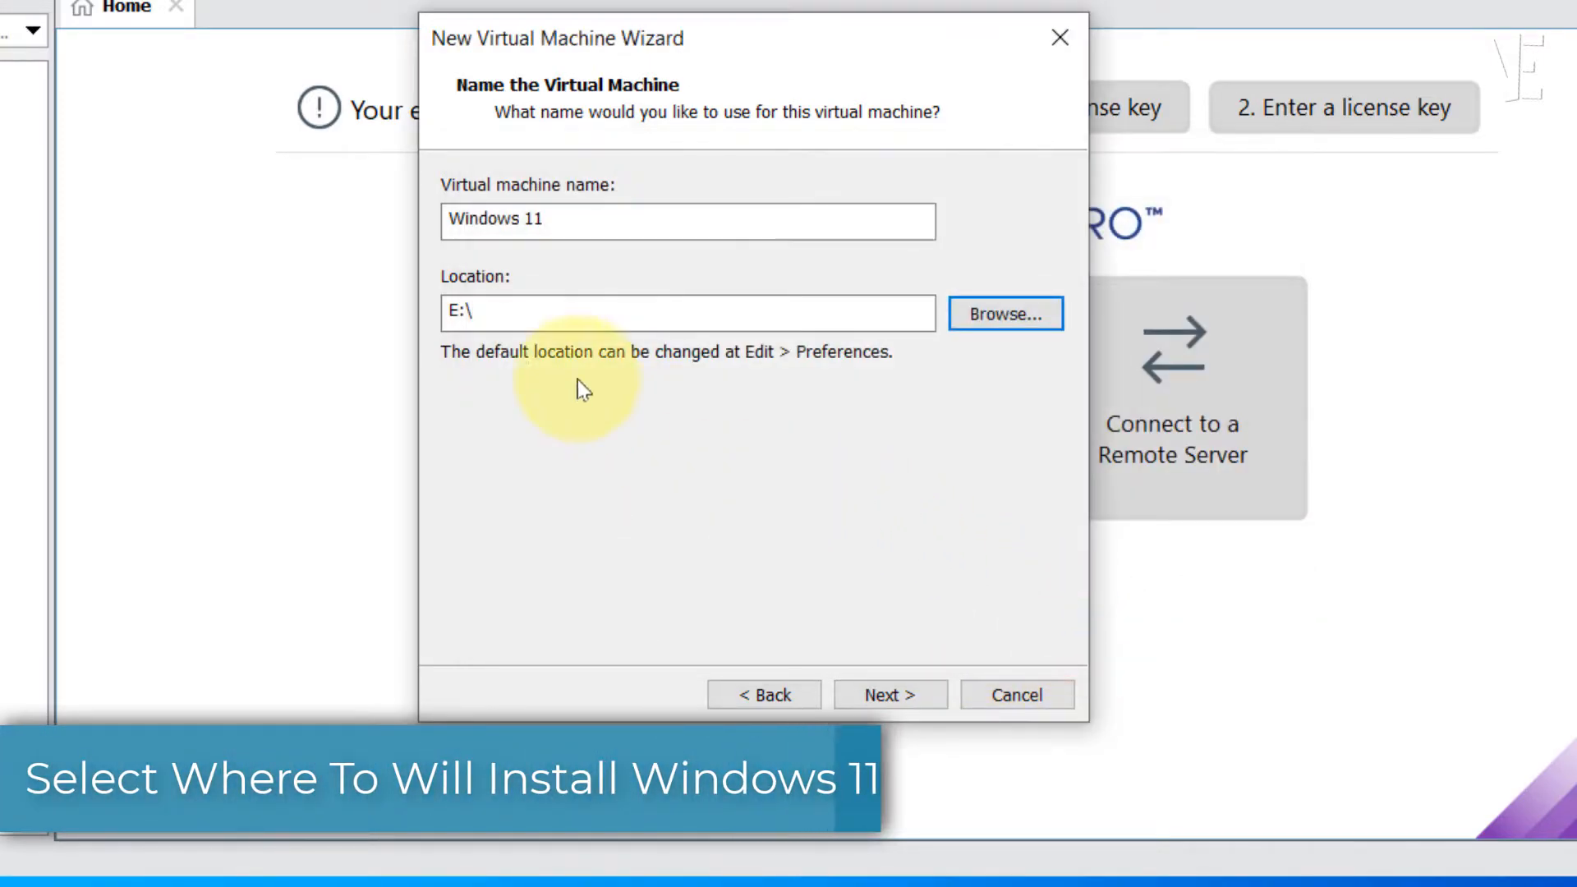
# Step: Accept the default 60 GB split virtual disk and finish creating the virtual machine
pyautogui.click(899, 698)
pyautogui.click(903, 686)
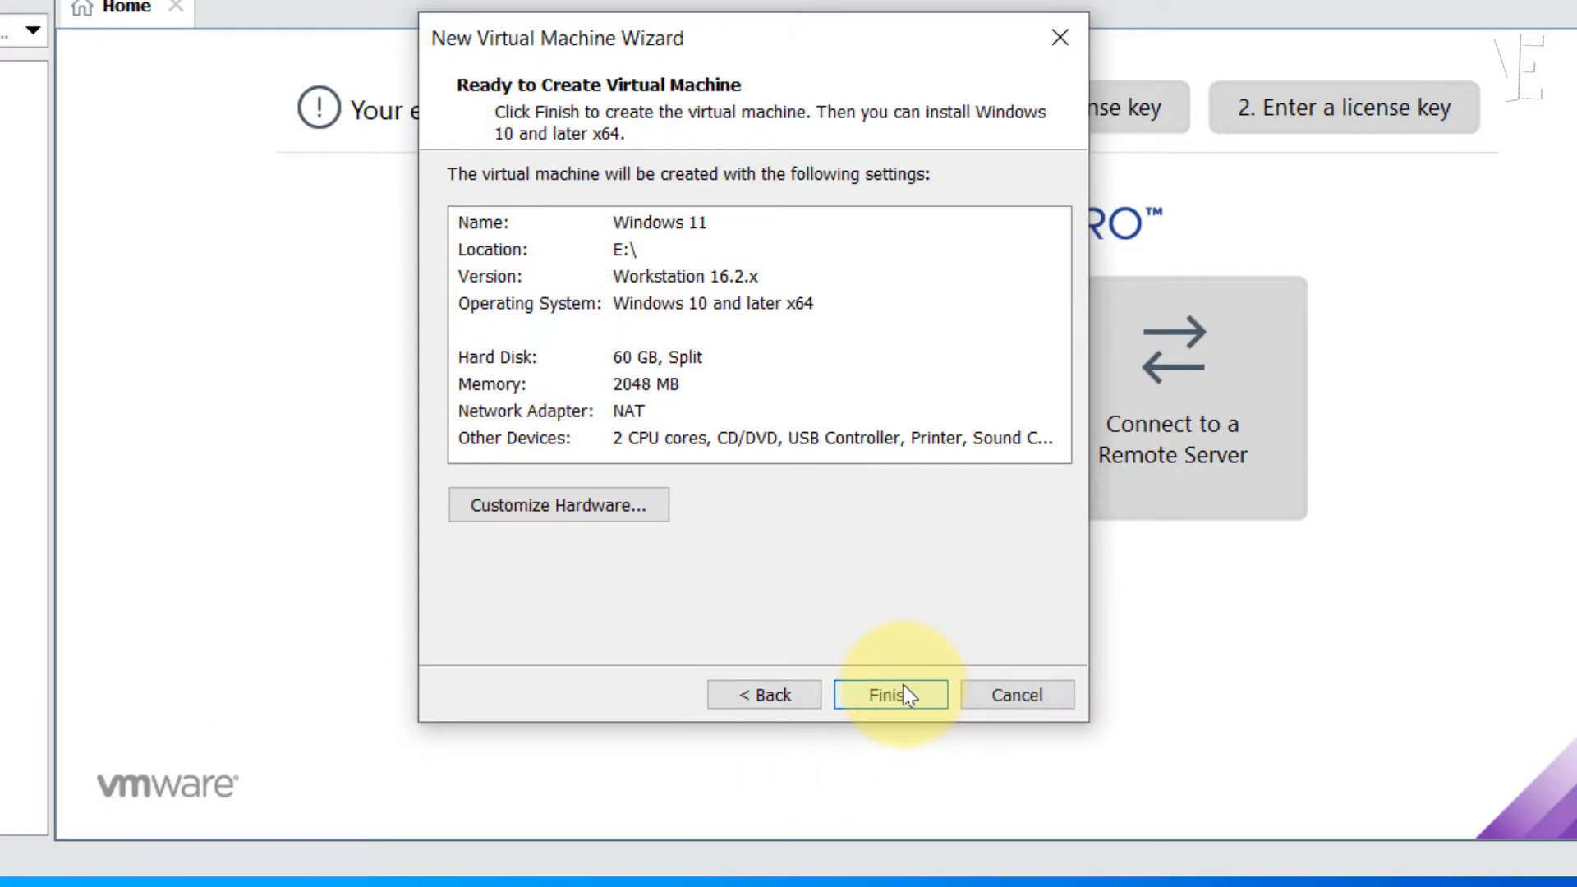
pyautogui.click(913, 694)
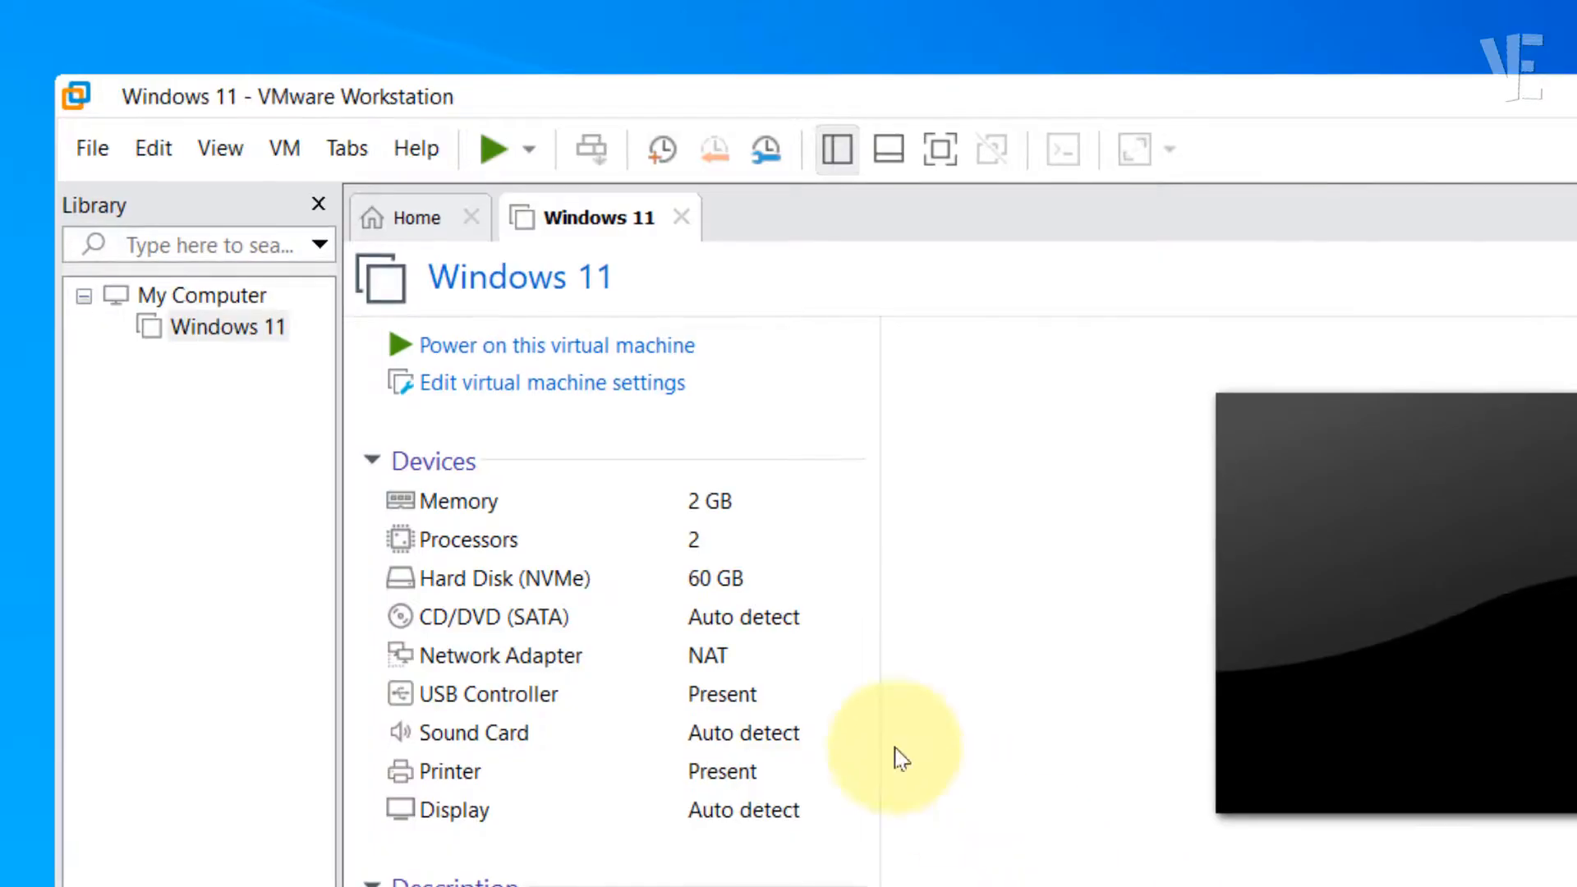
# Step: In the virtual machine's settings, make the CD/DVD drive use the ISO image Win11_EnglishInternational_x64v1.iso from the Desktop
pyautogui.click(558, 398)
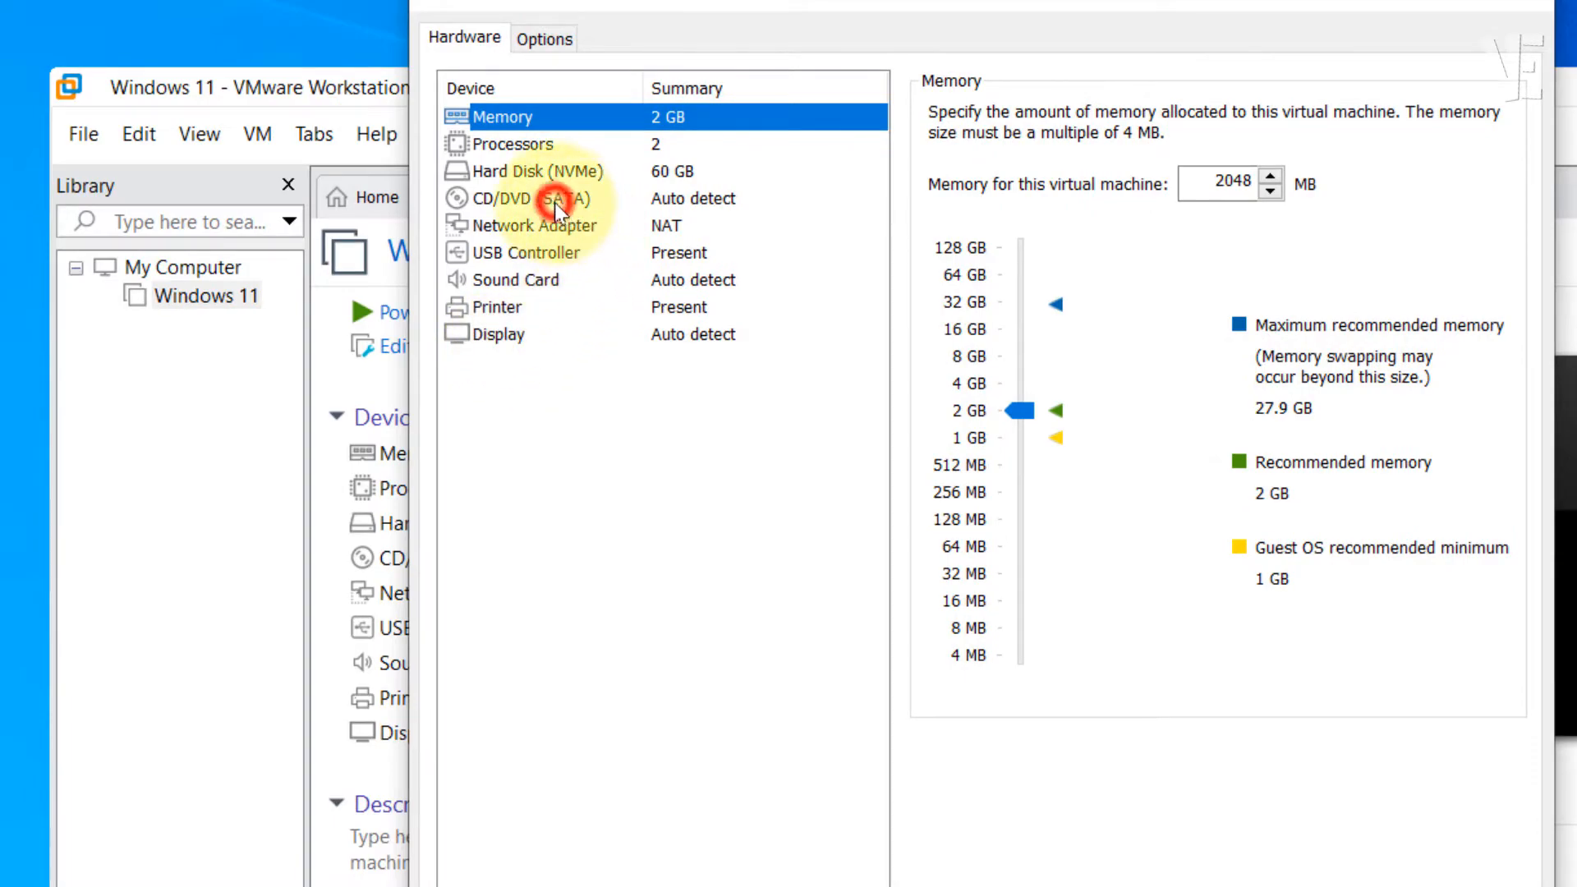
pyautogui.click(554, 201)
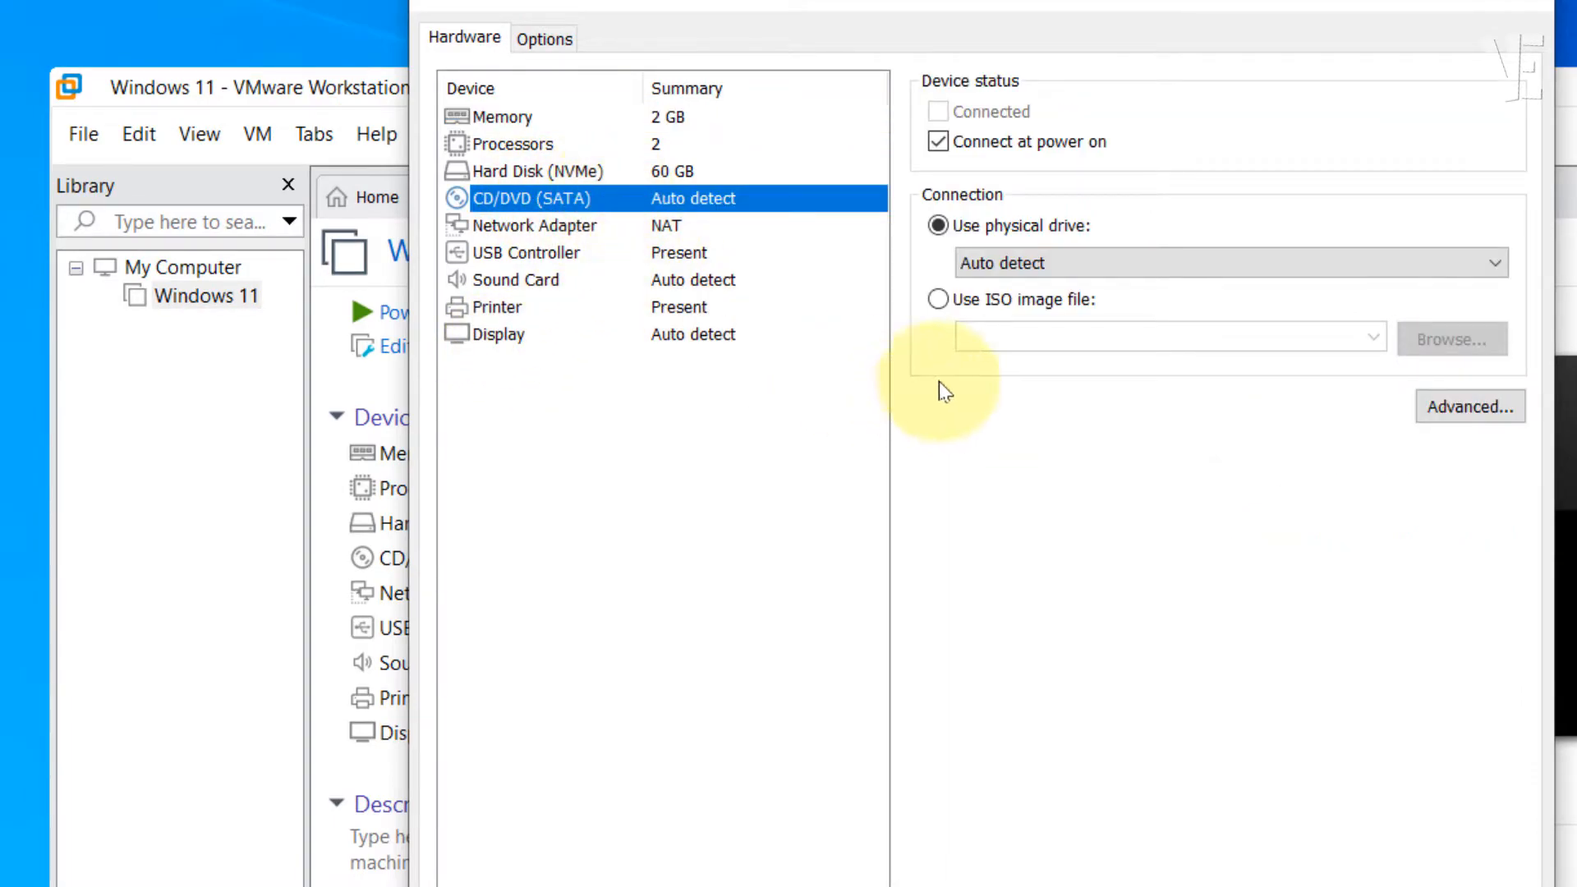
pyautogui.click(940, 298)
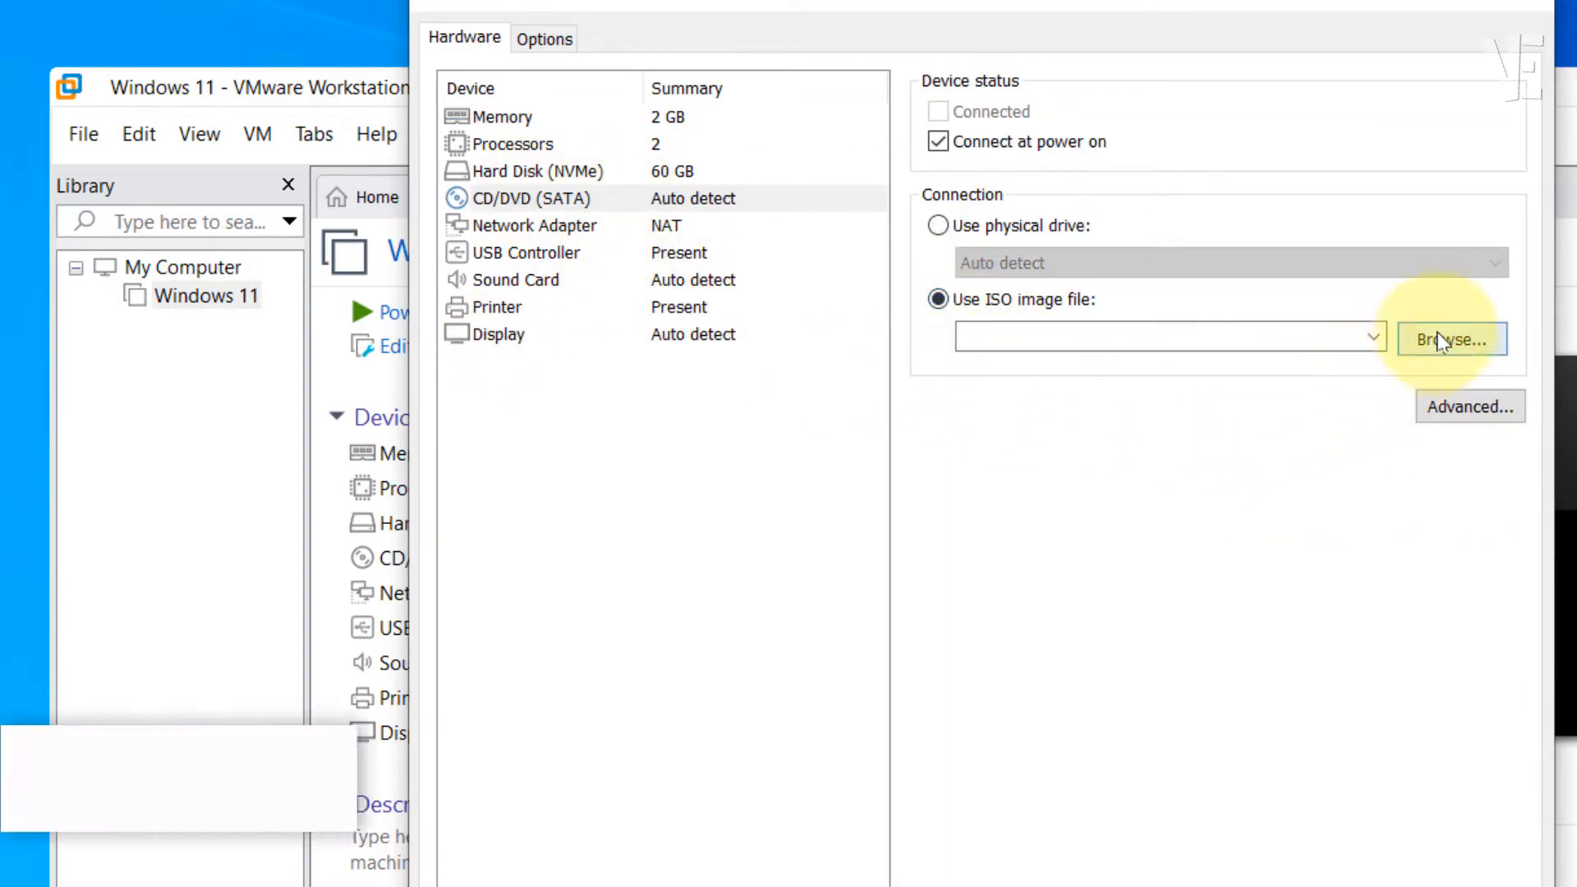
pyautogui.click(1450, 339)
pyautogui.scroll(4, 576, 298)
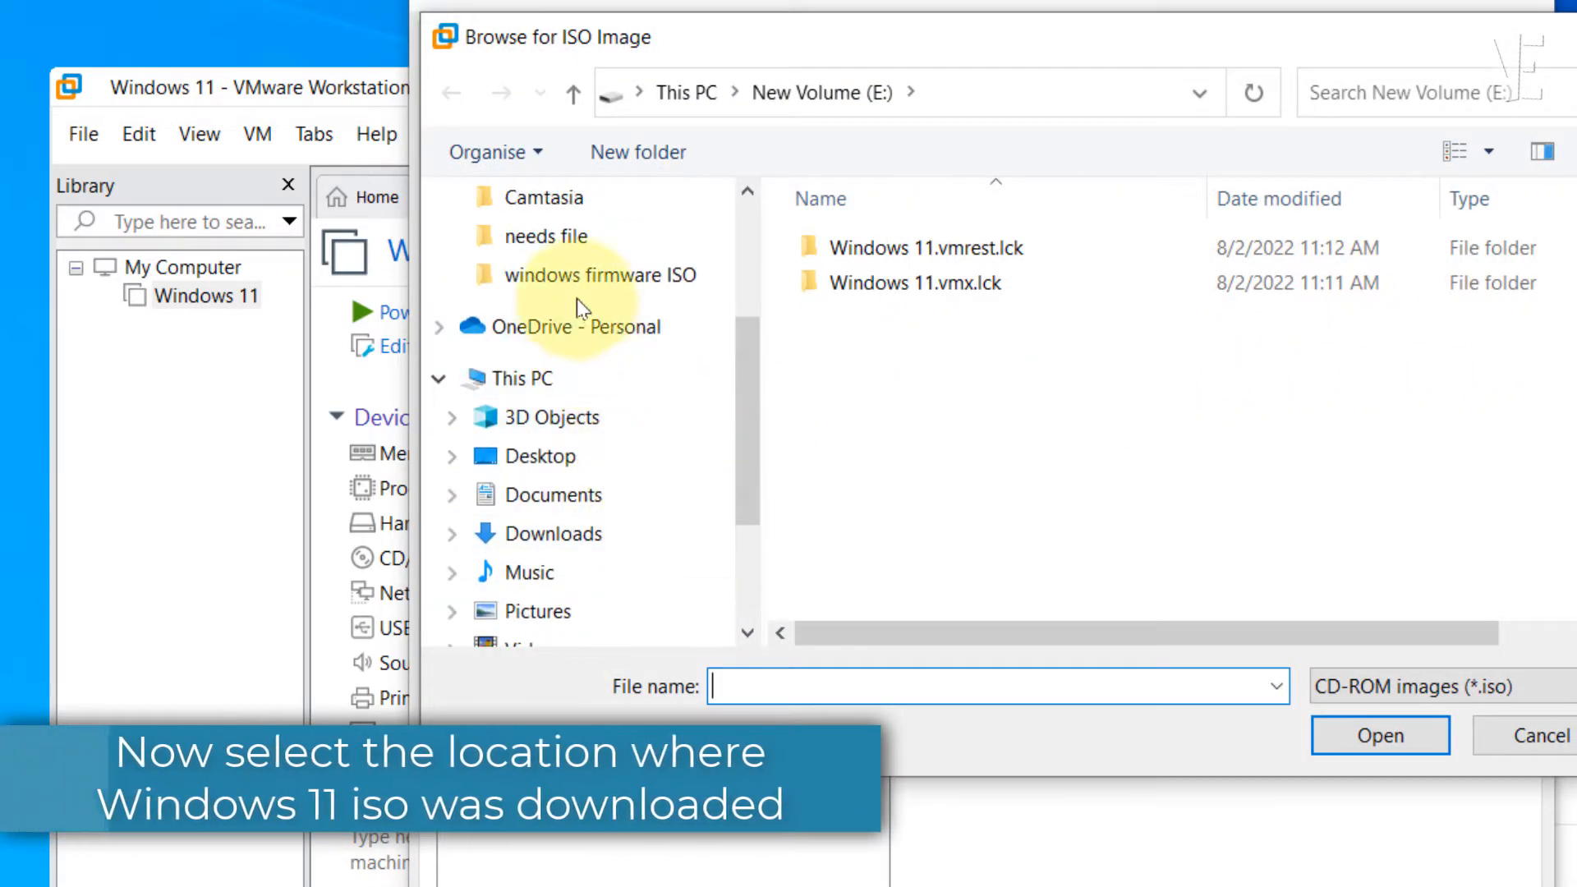
pyautogui.click(575, 264)
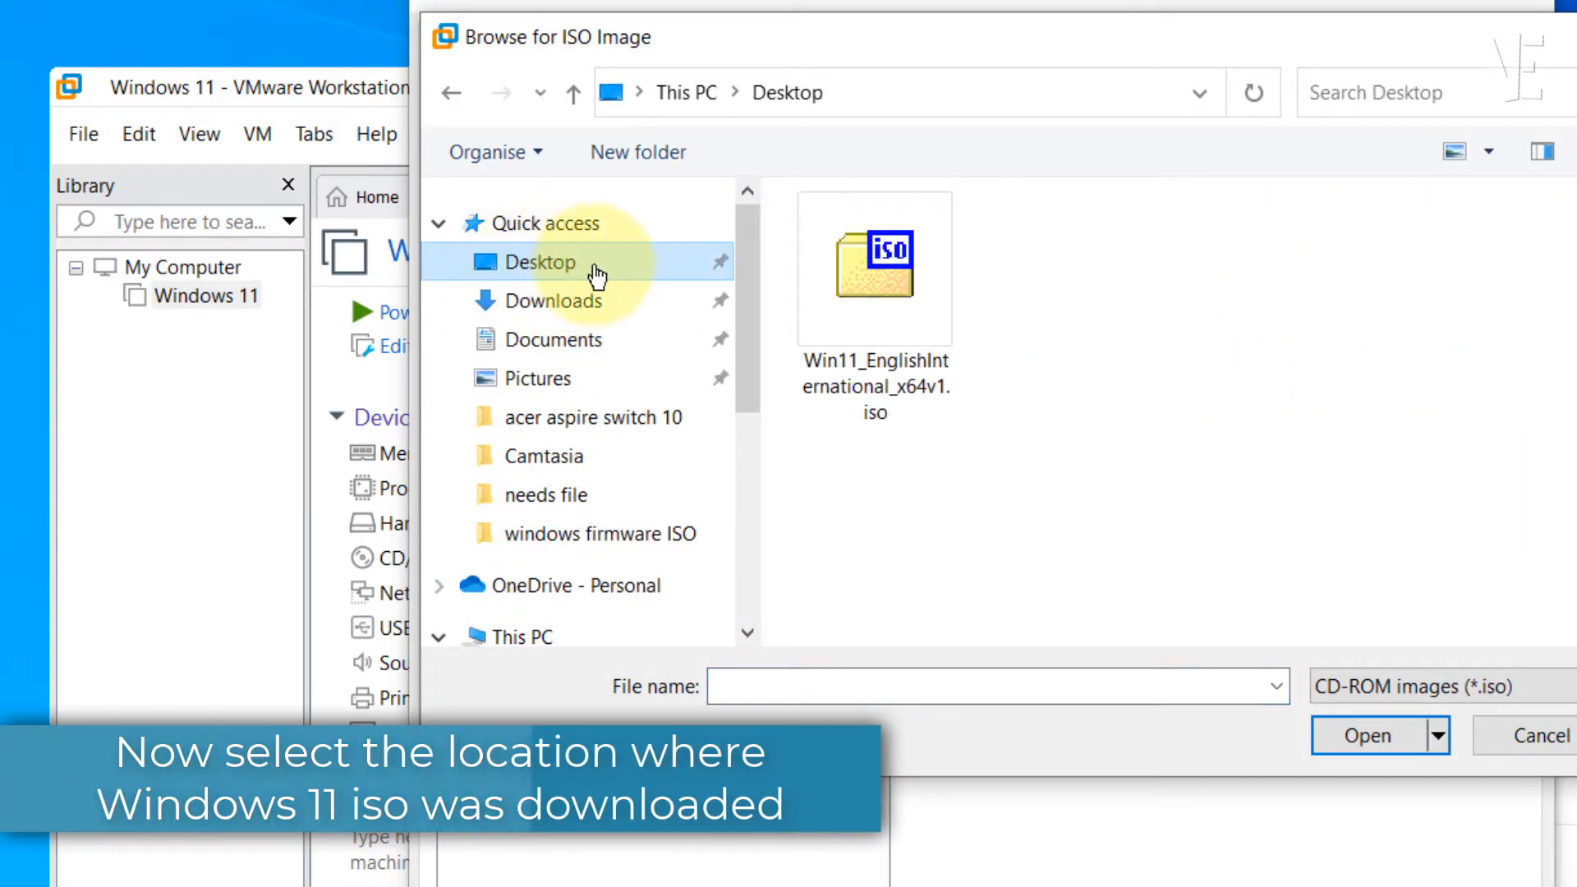
pyautogui.click(887, 336)
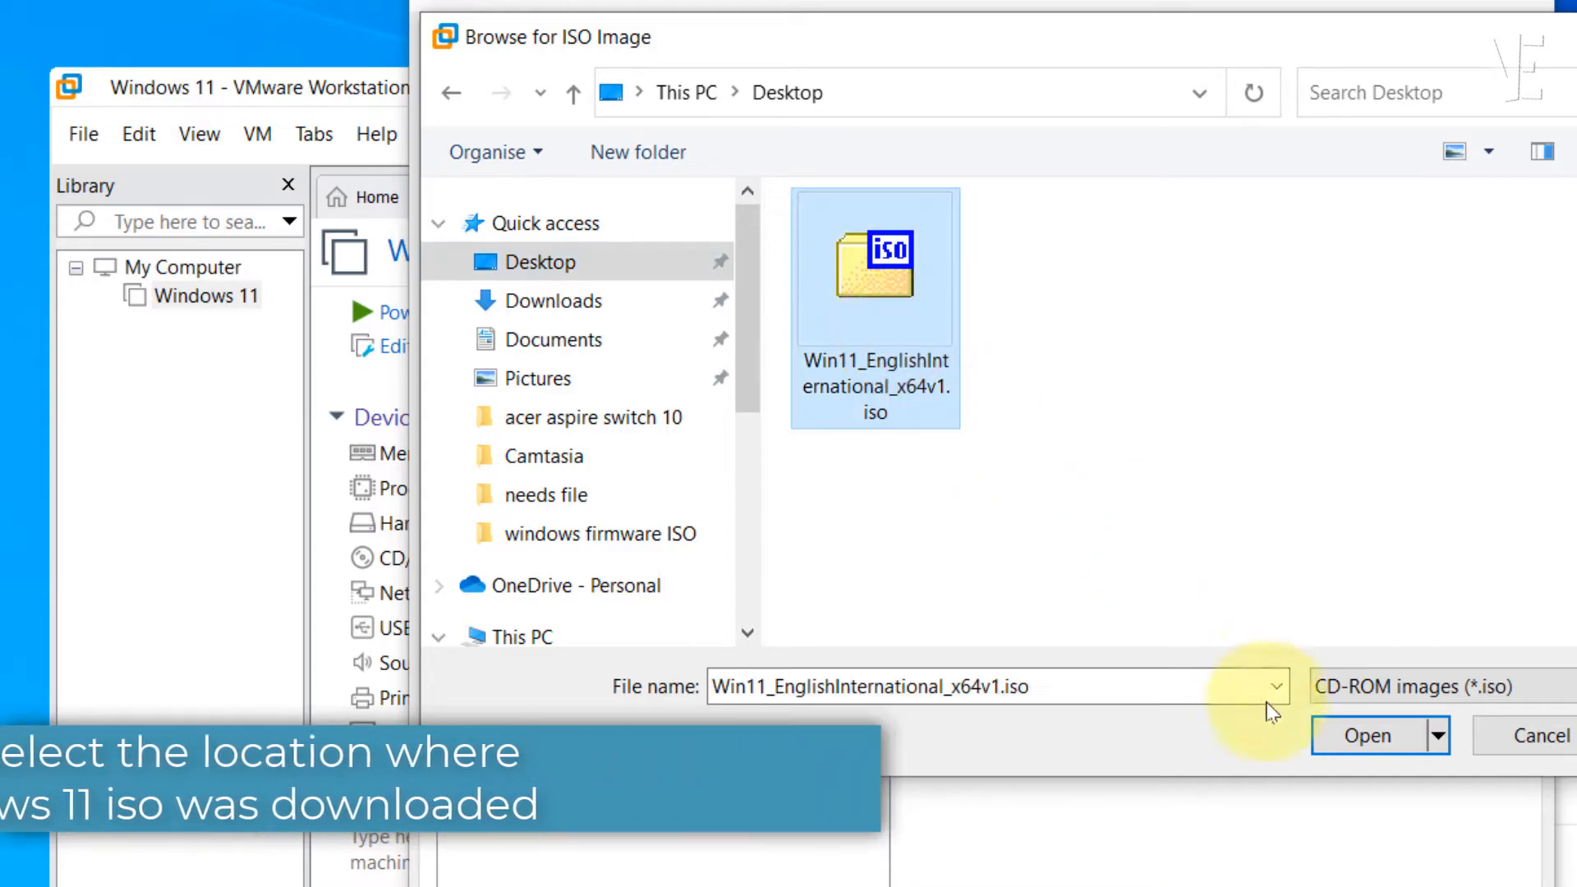
pyautogui.click(1367, 734)
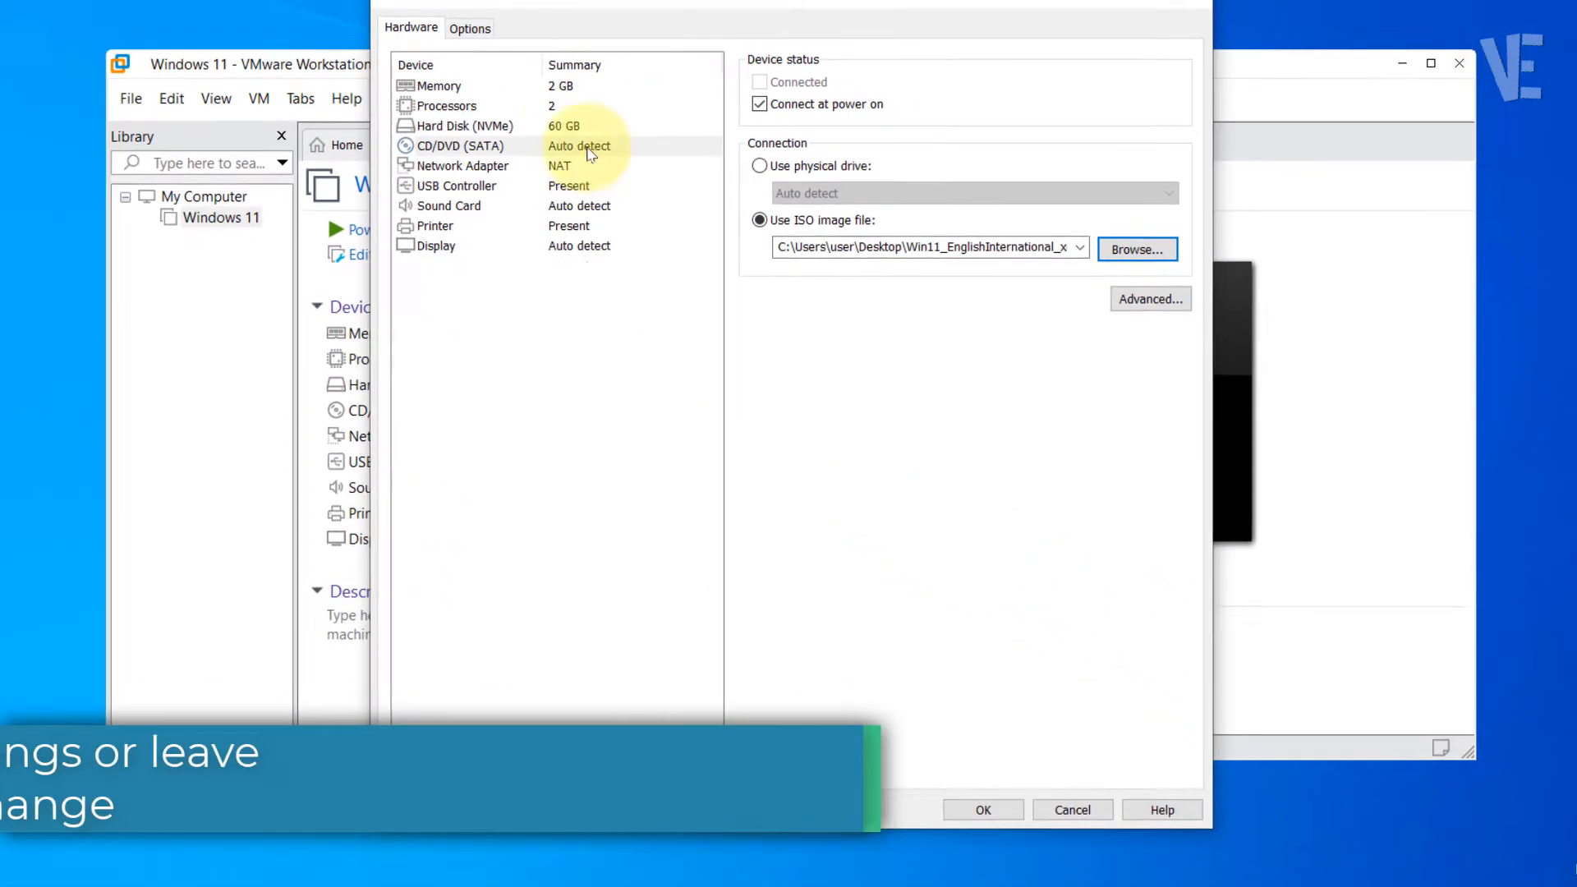
# Step: Set the virtual machine's memory to 4096 MB and save the settings
pyautogui.click(560, 86)
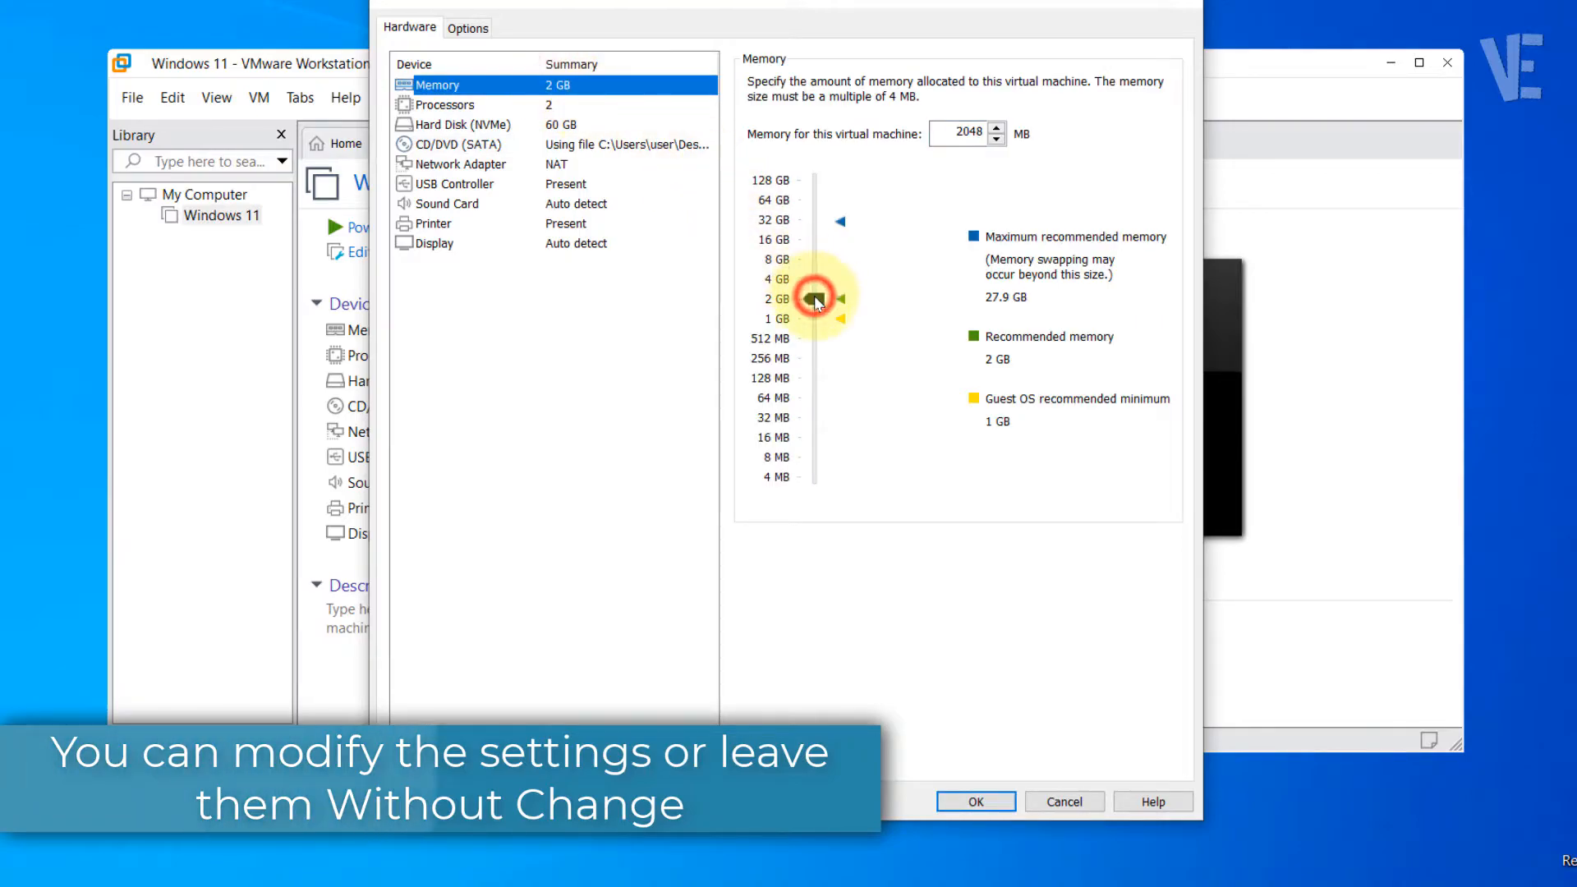
pyautogui.moveTo(815, 302); pyautogui.dragTo(816, 292)
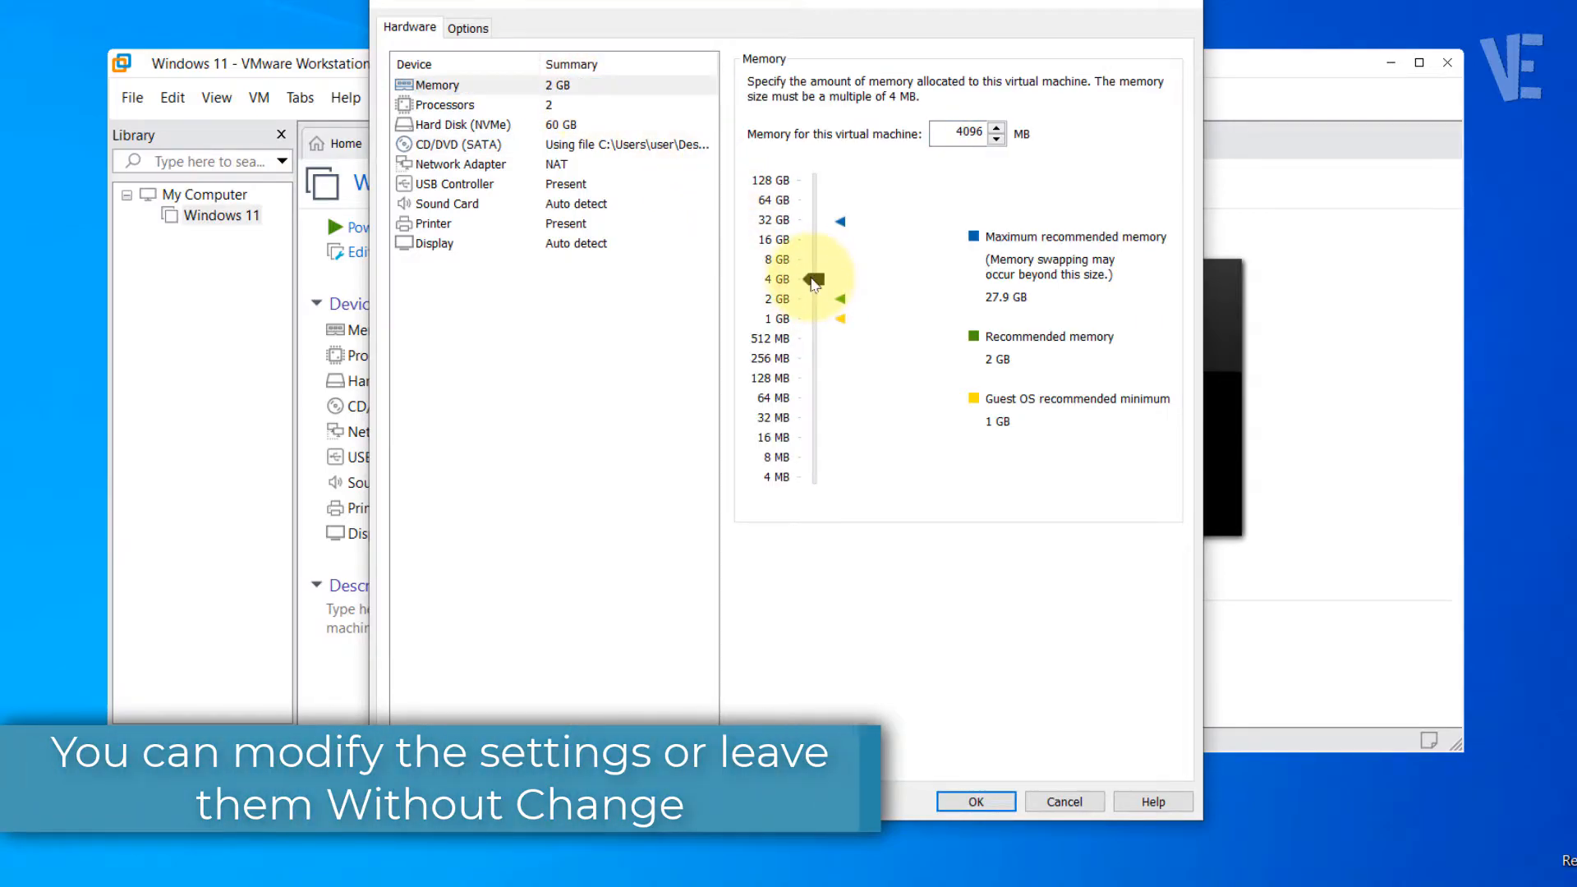
pyautogui.click(991, 803)
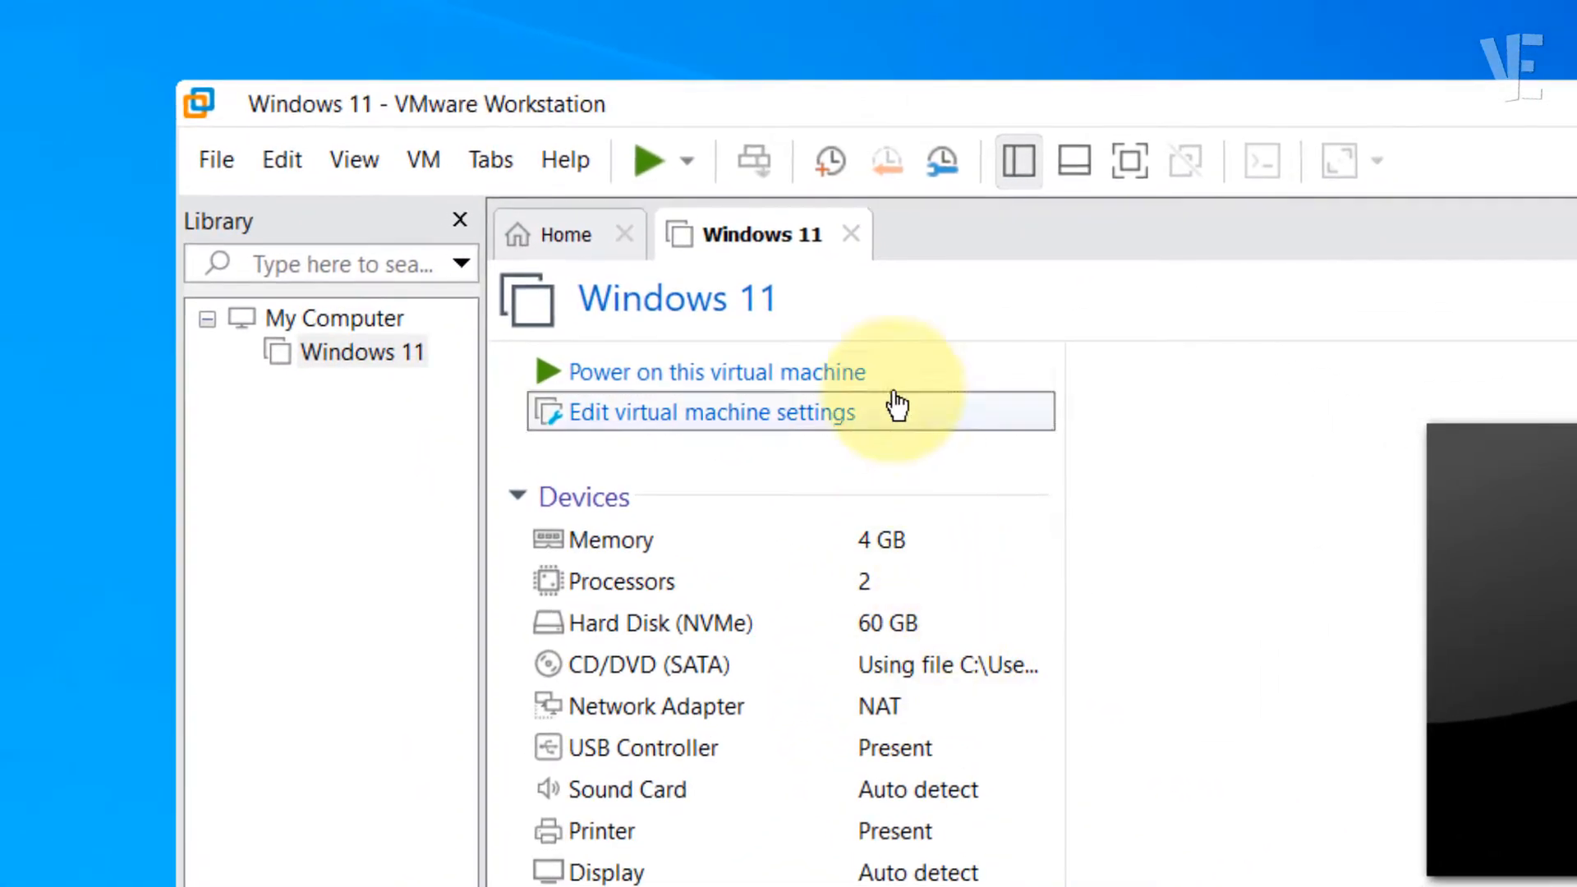
# Step: Power on the Windows 11 virtual machine and dismiss the Removable Devices hint
pyautogui.click(733, 384)
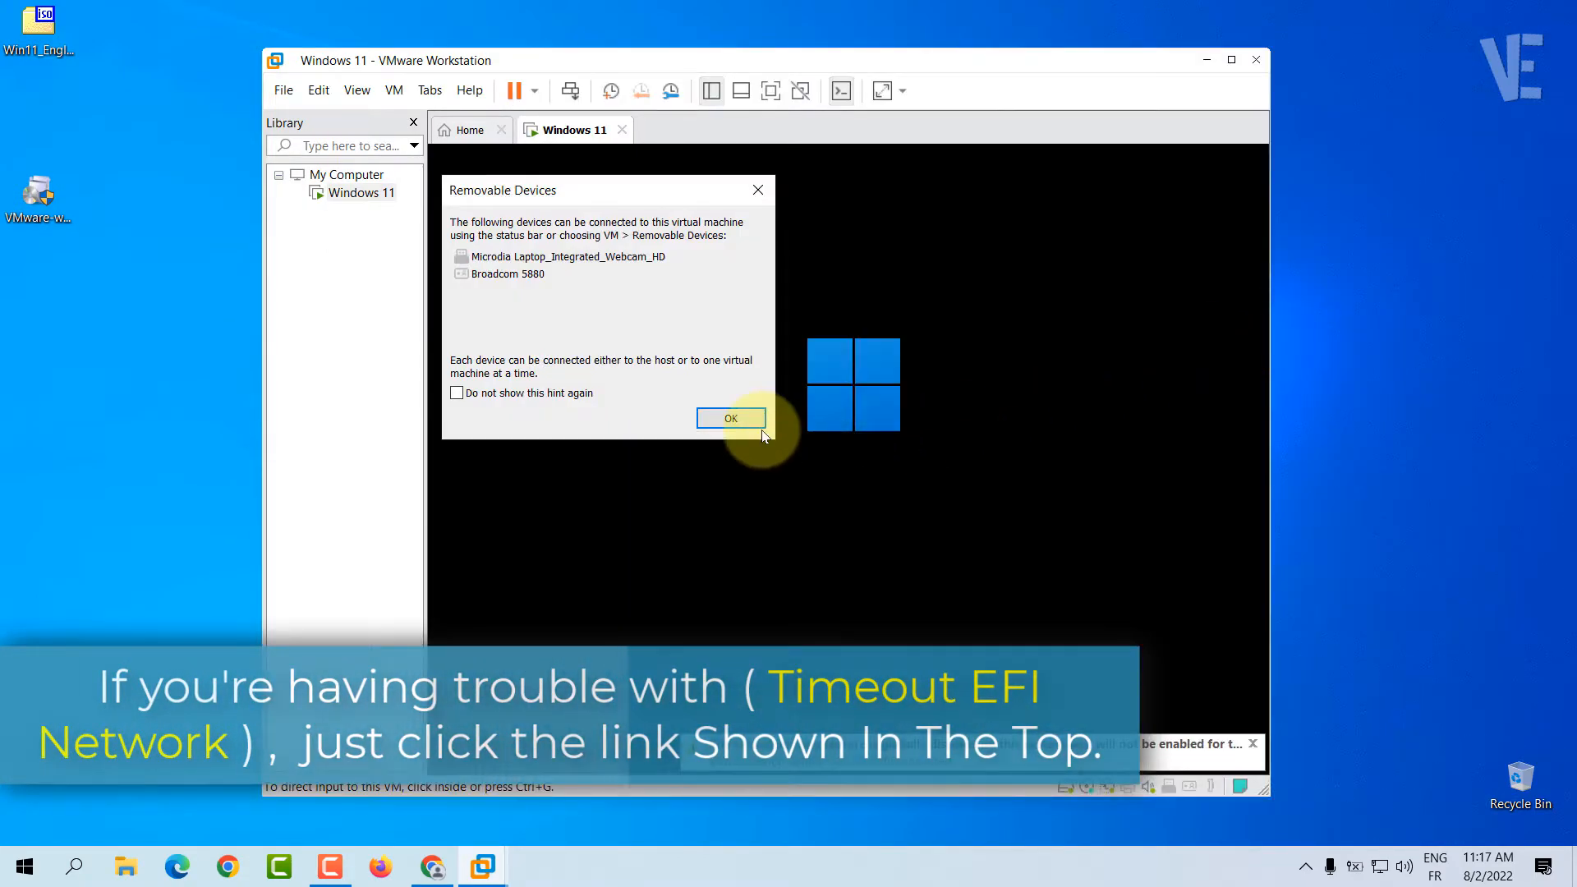
pyautogui.click(730, 418)
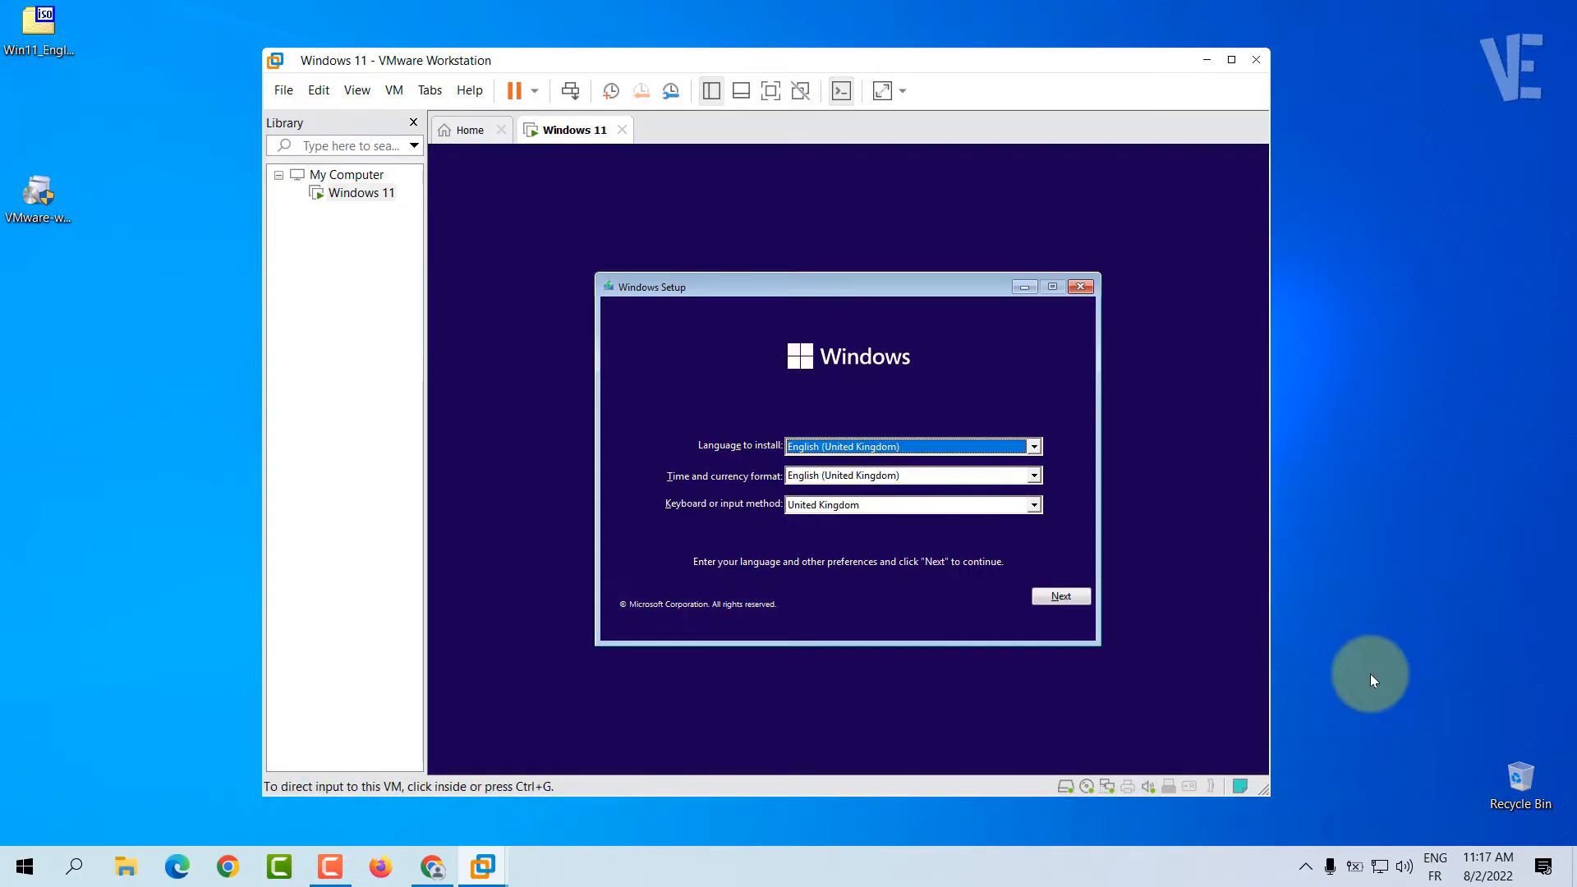
# Step: Maximize the virtual machine window and start installing Windows with the default English (United Kingdom) language and keyboard preferences
pyautogui.click(1232, 66)
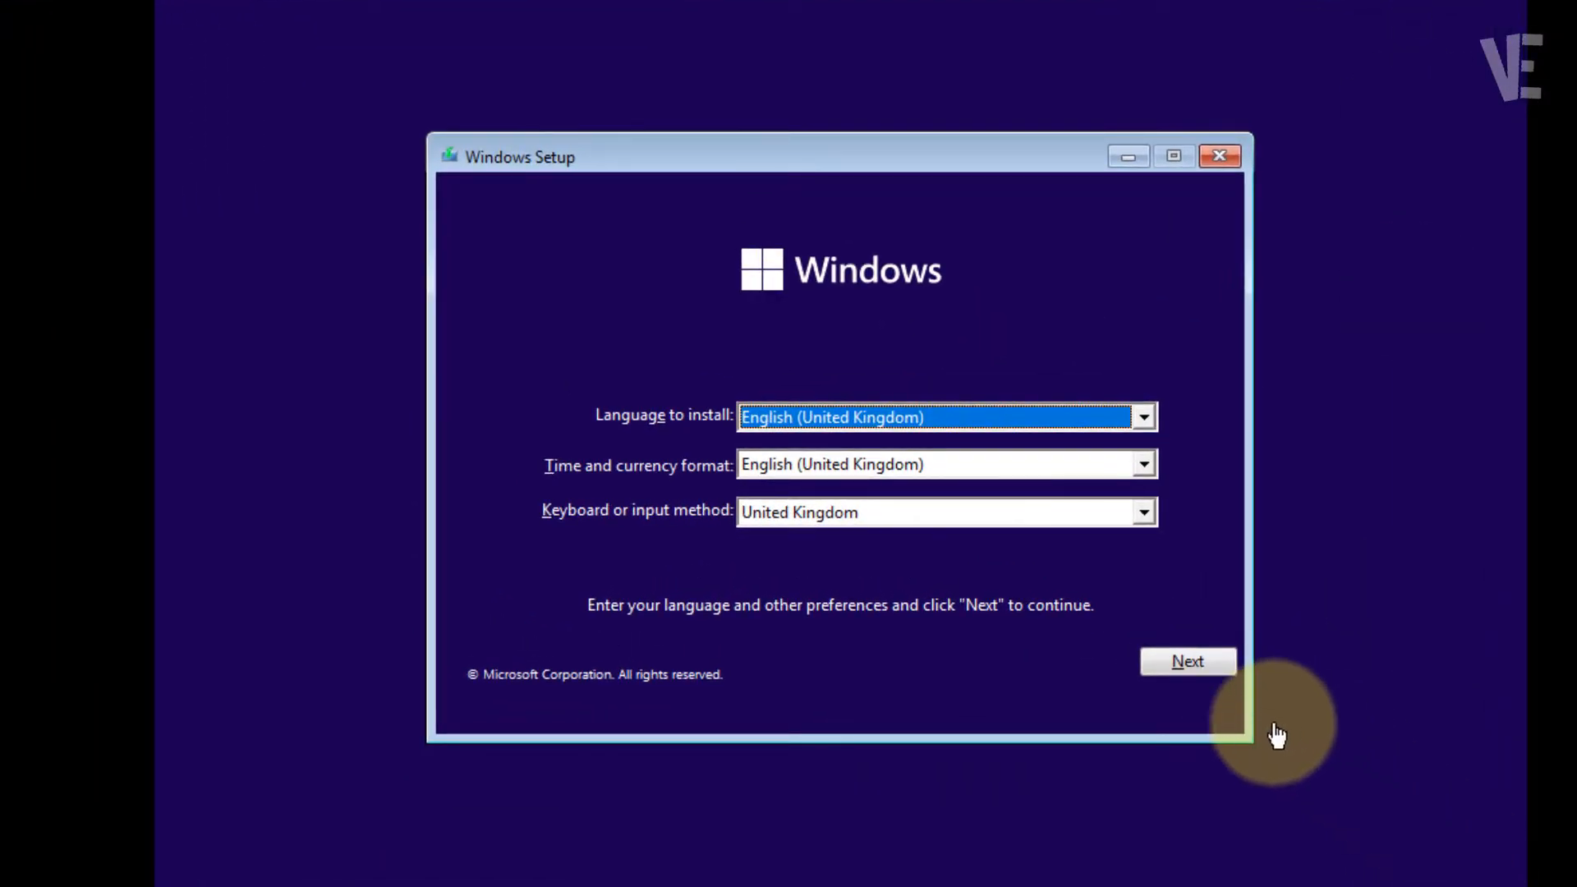
pyautogui.click(1197, 675)
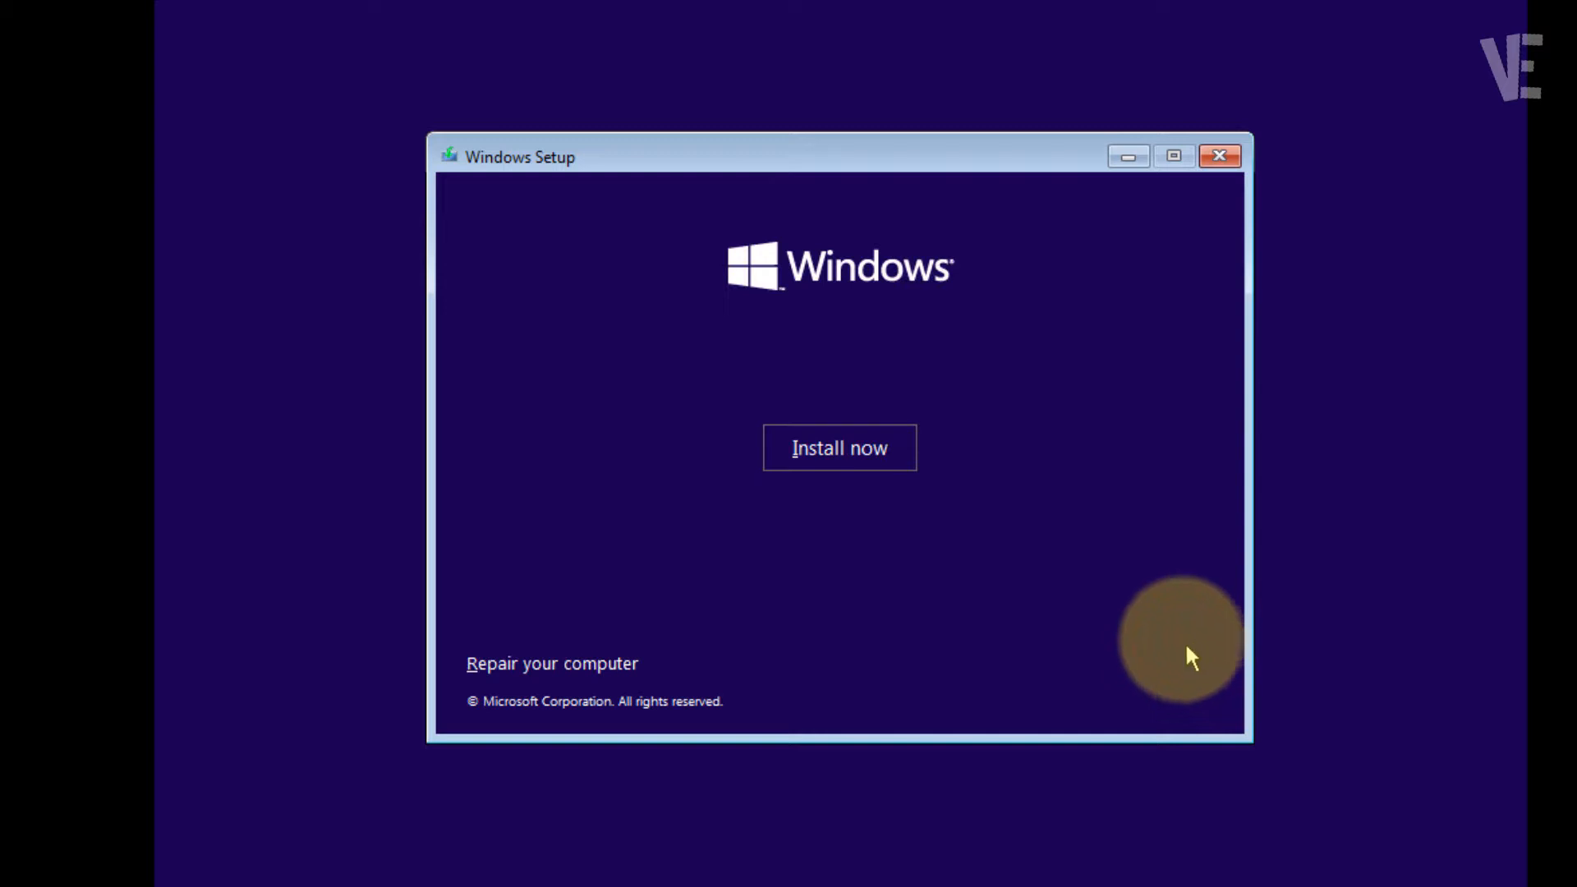
pyautogui.click(824, 448)
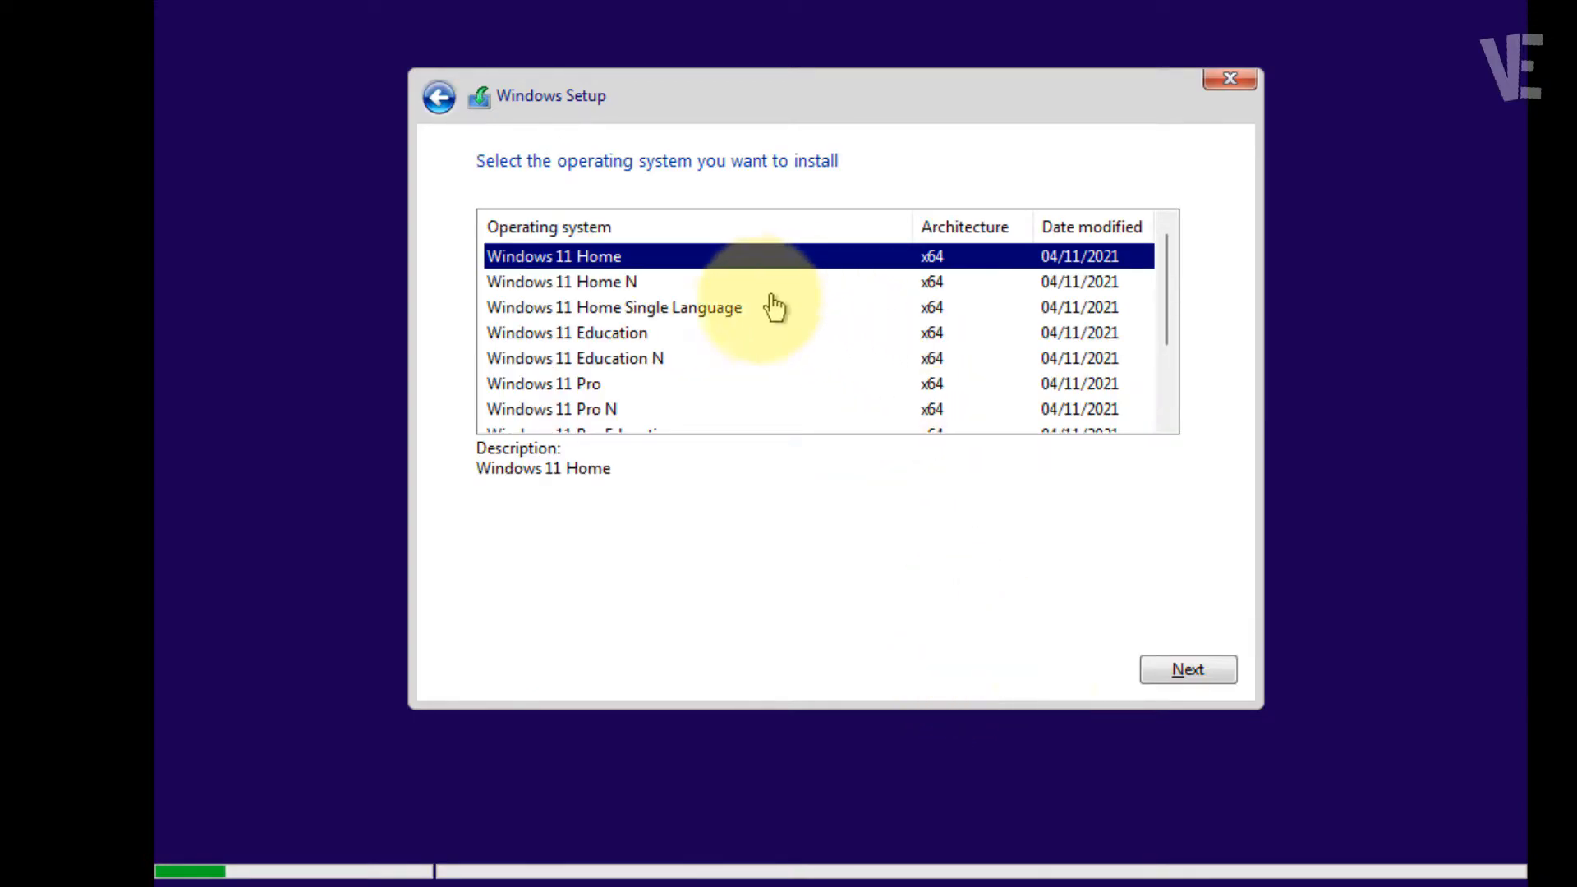
# Step: Try to continue Windows Setup with the Windows 11 Pro edition
pyautogui.click(603, 409)
pyautogui.click(571, 386)
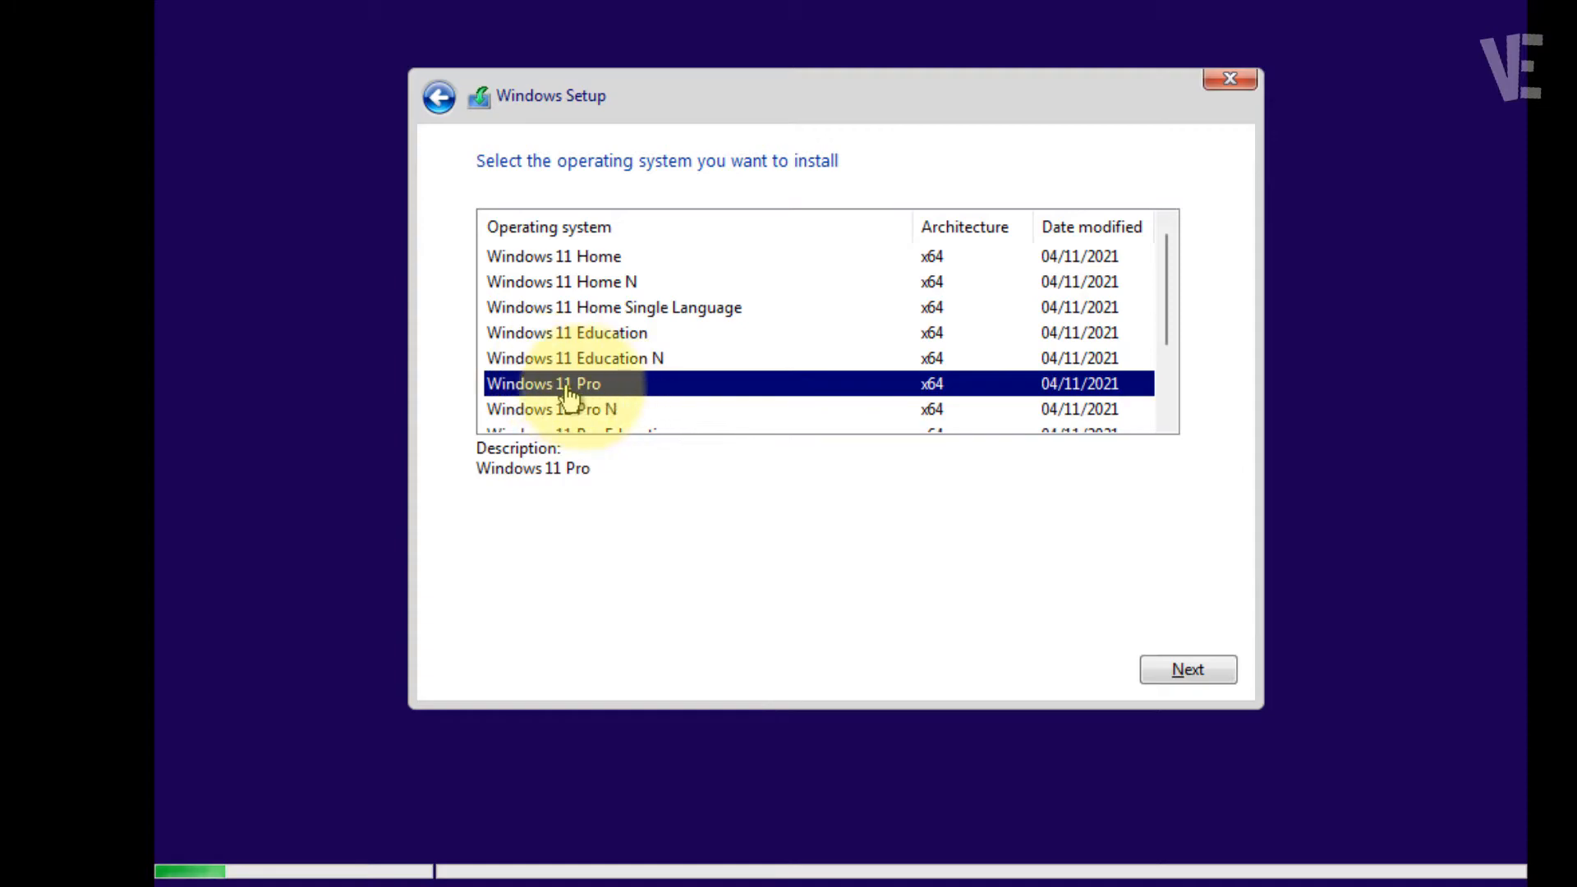
pyautogui.click(1180, 671)
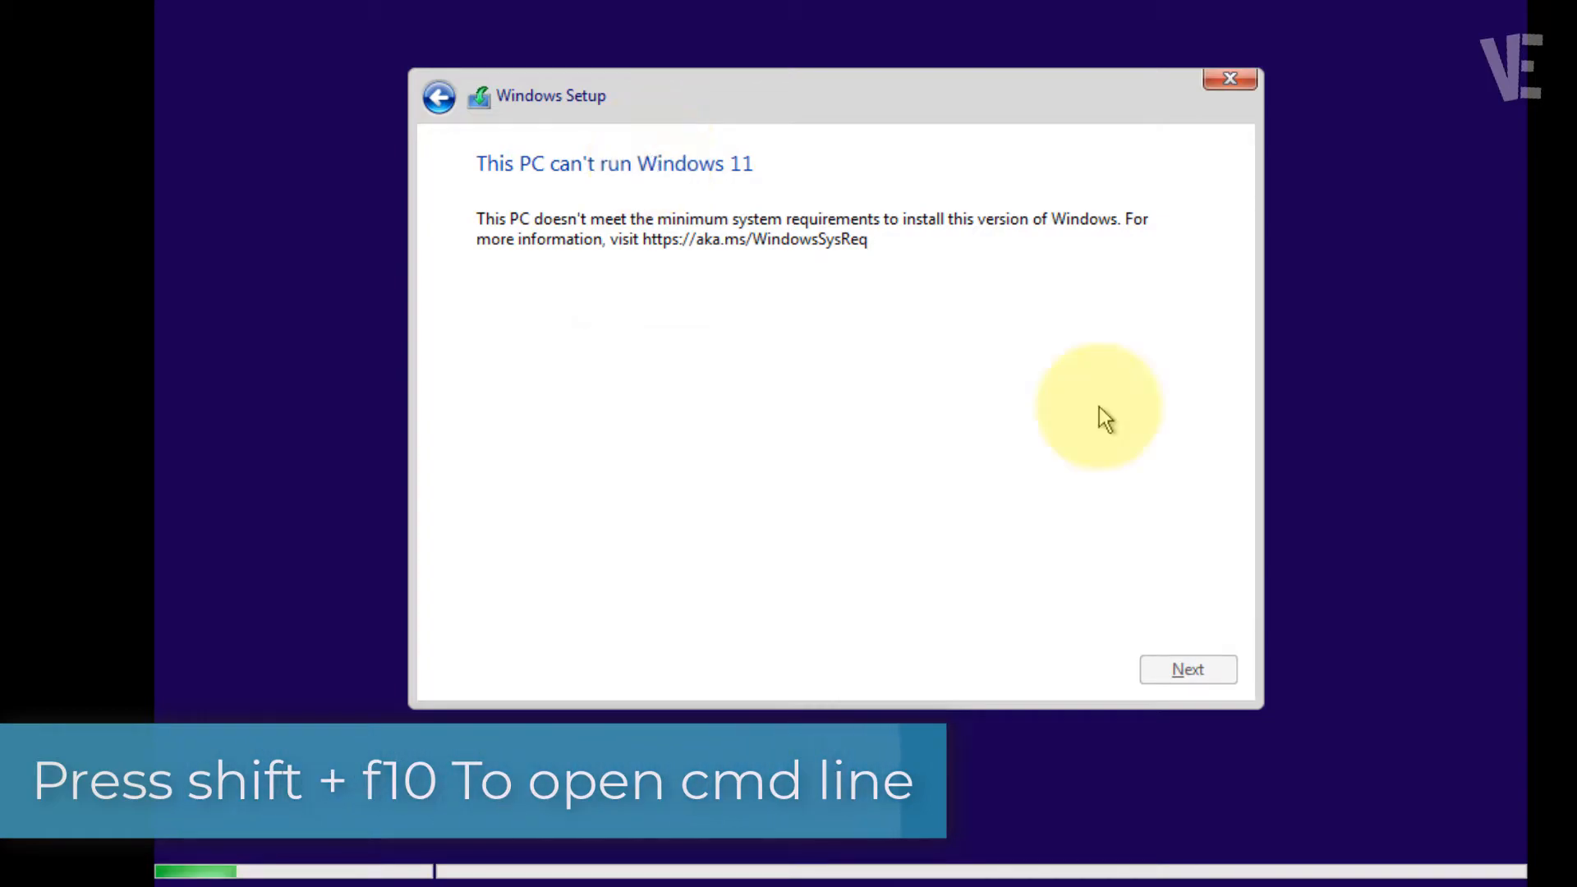
# Step: Open a command prompt in Windows Setup, run regedit, and expand the registry tree to HKEY_LOCAL_MACHINE\SYSTEM\Setup
pyautogui.hotkey('shift', 'F10')
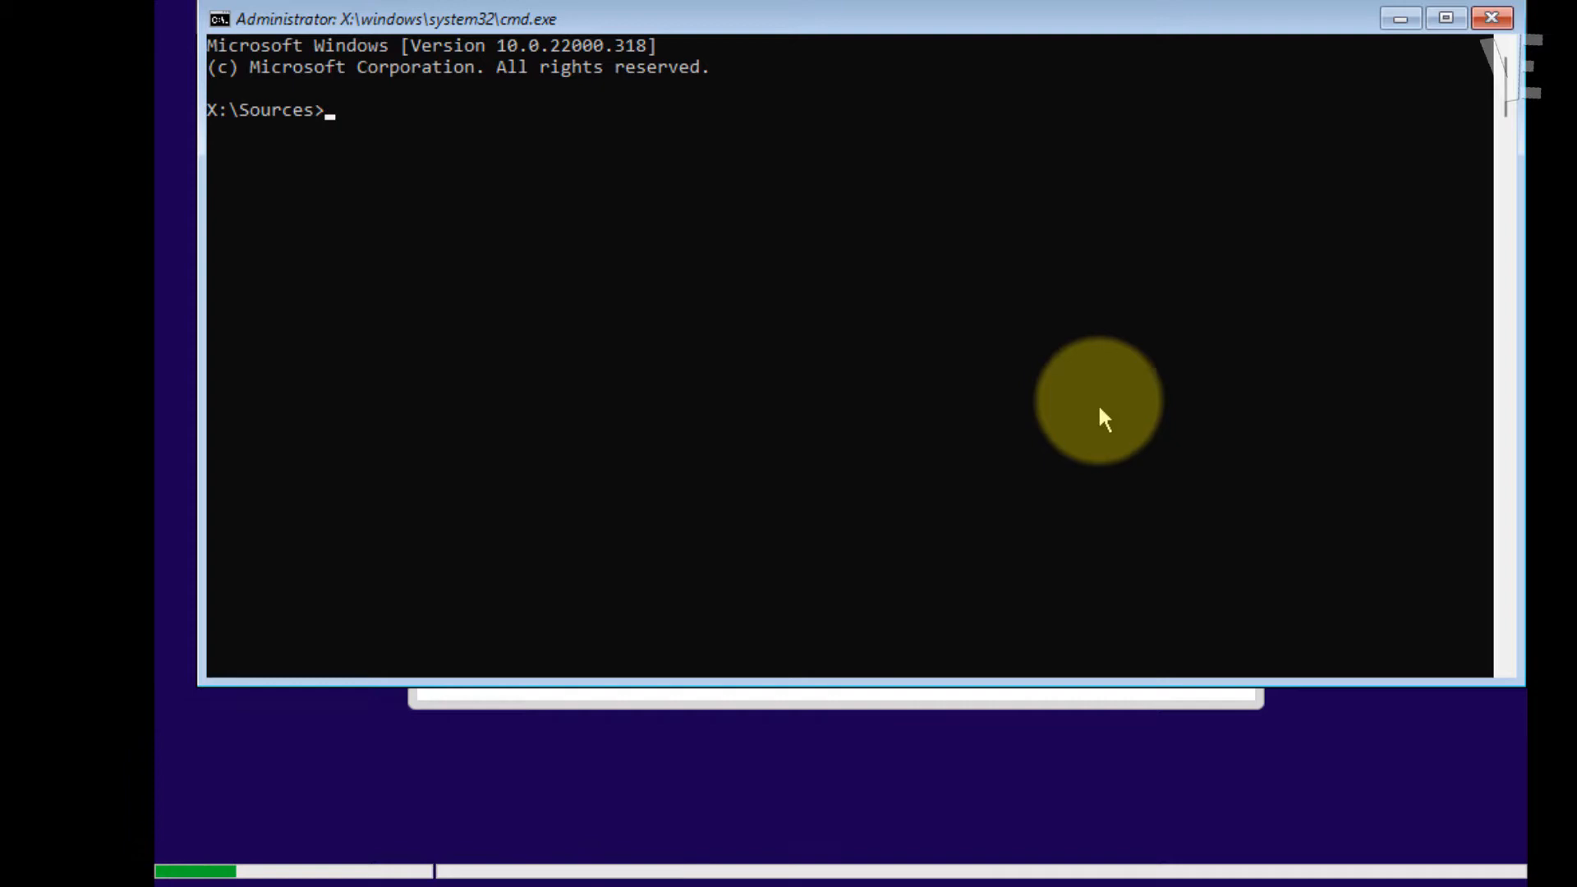
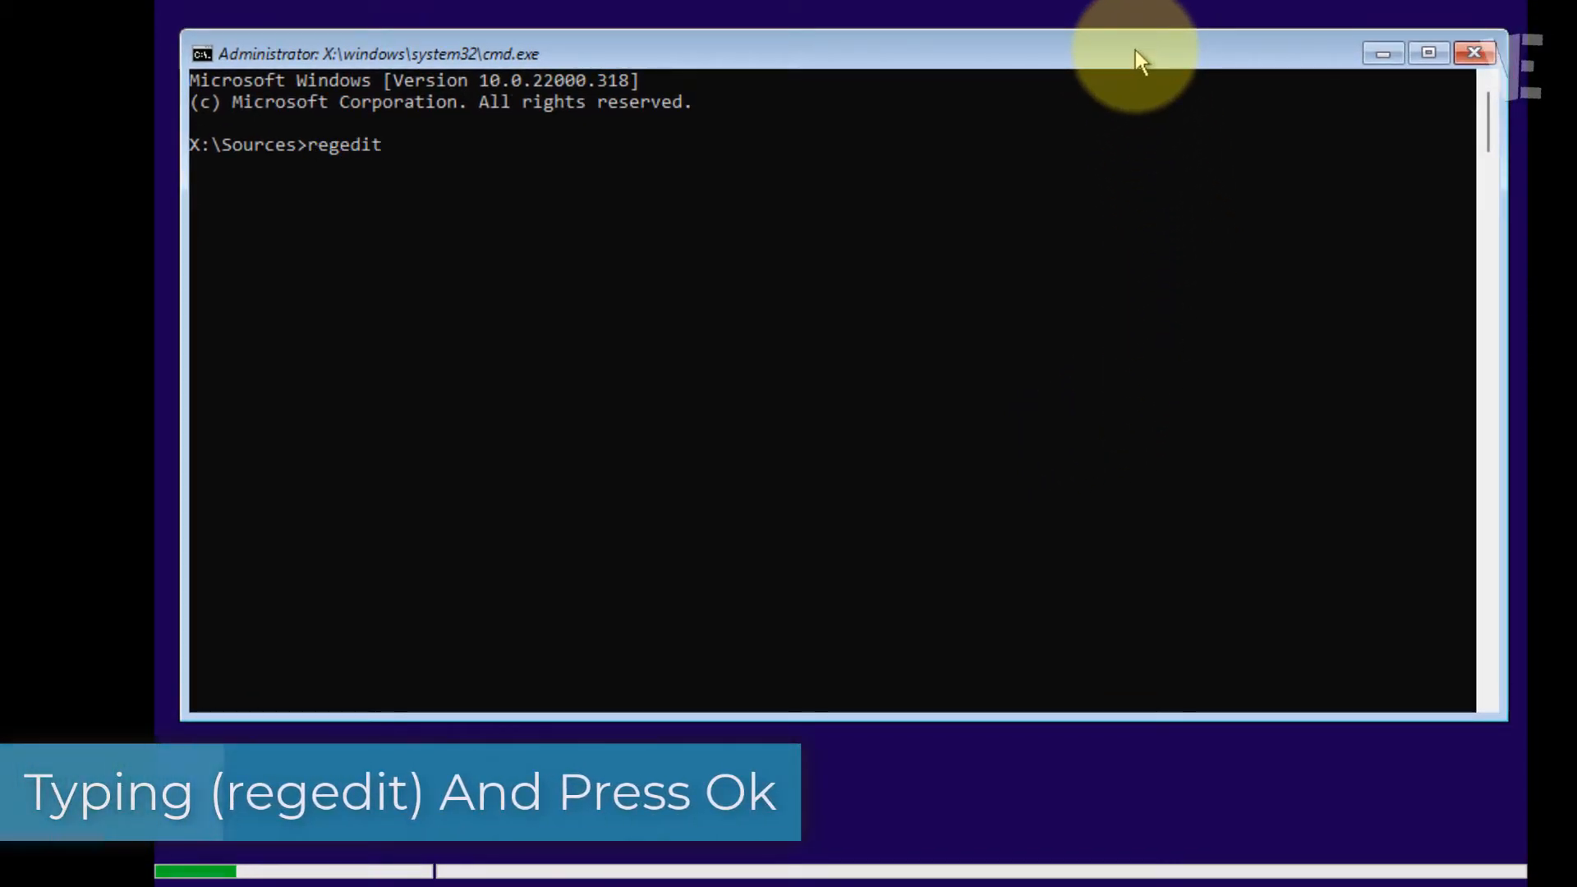
pyautogui.press('Return')
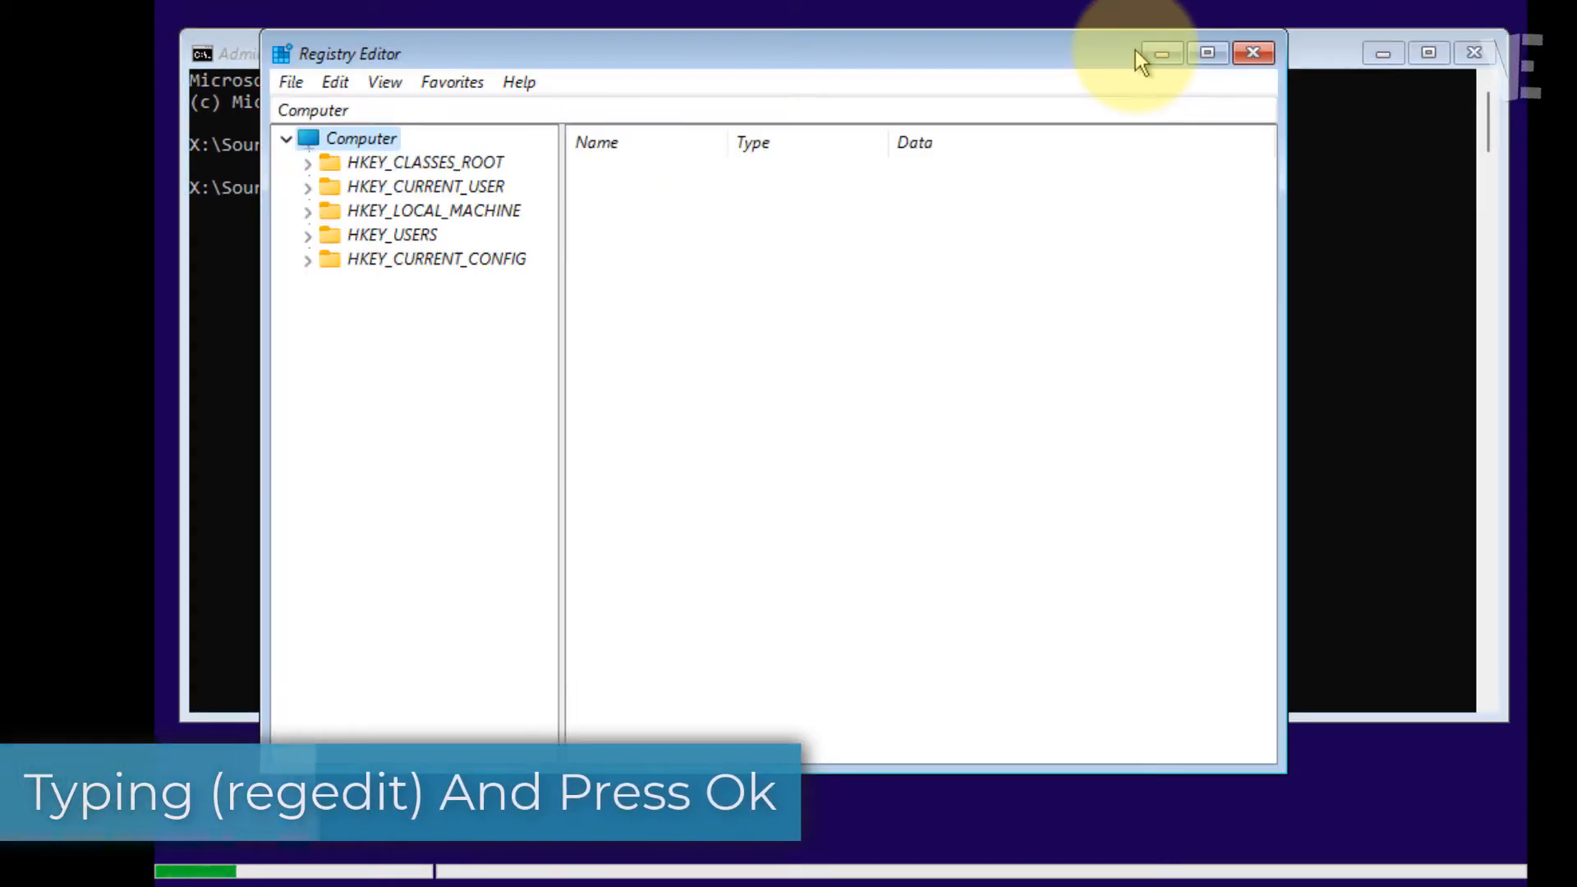
pyautogui.click(480, 213)
pyautogui.click(308, 212)
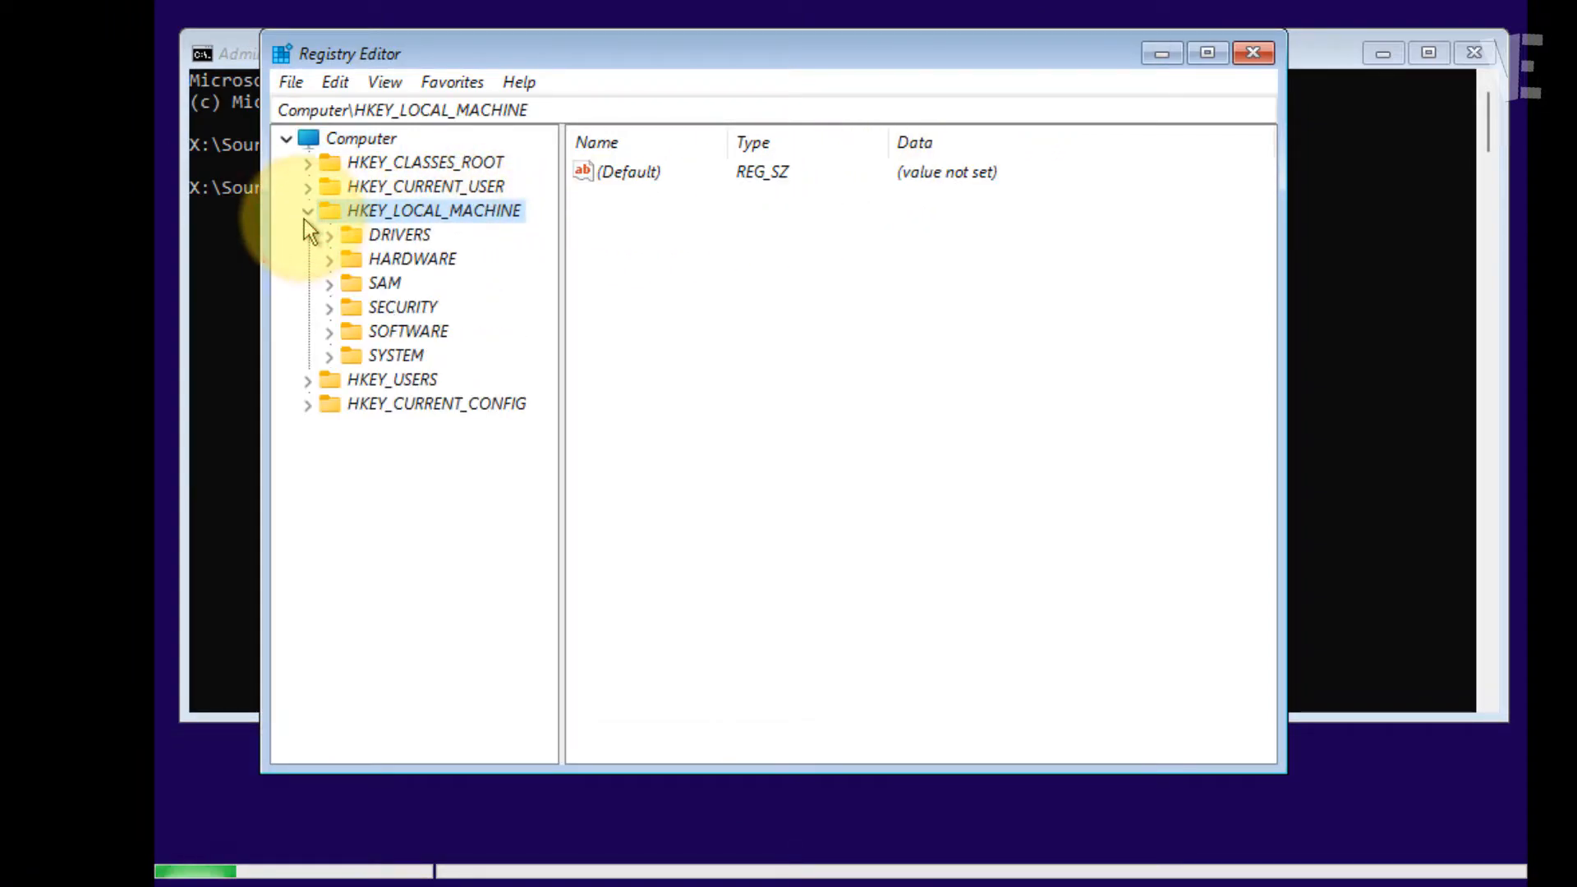
pyautogui.click(394, 356)
pyautogui.click(329, 358)
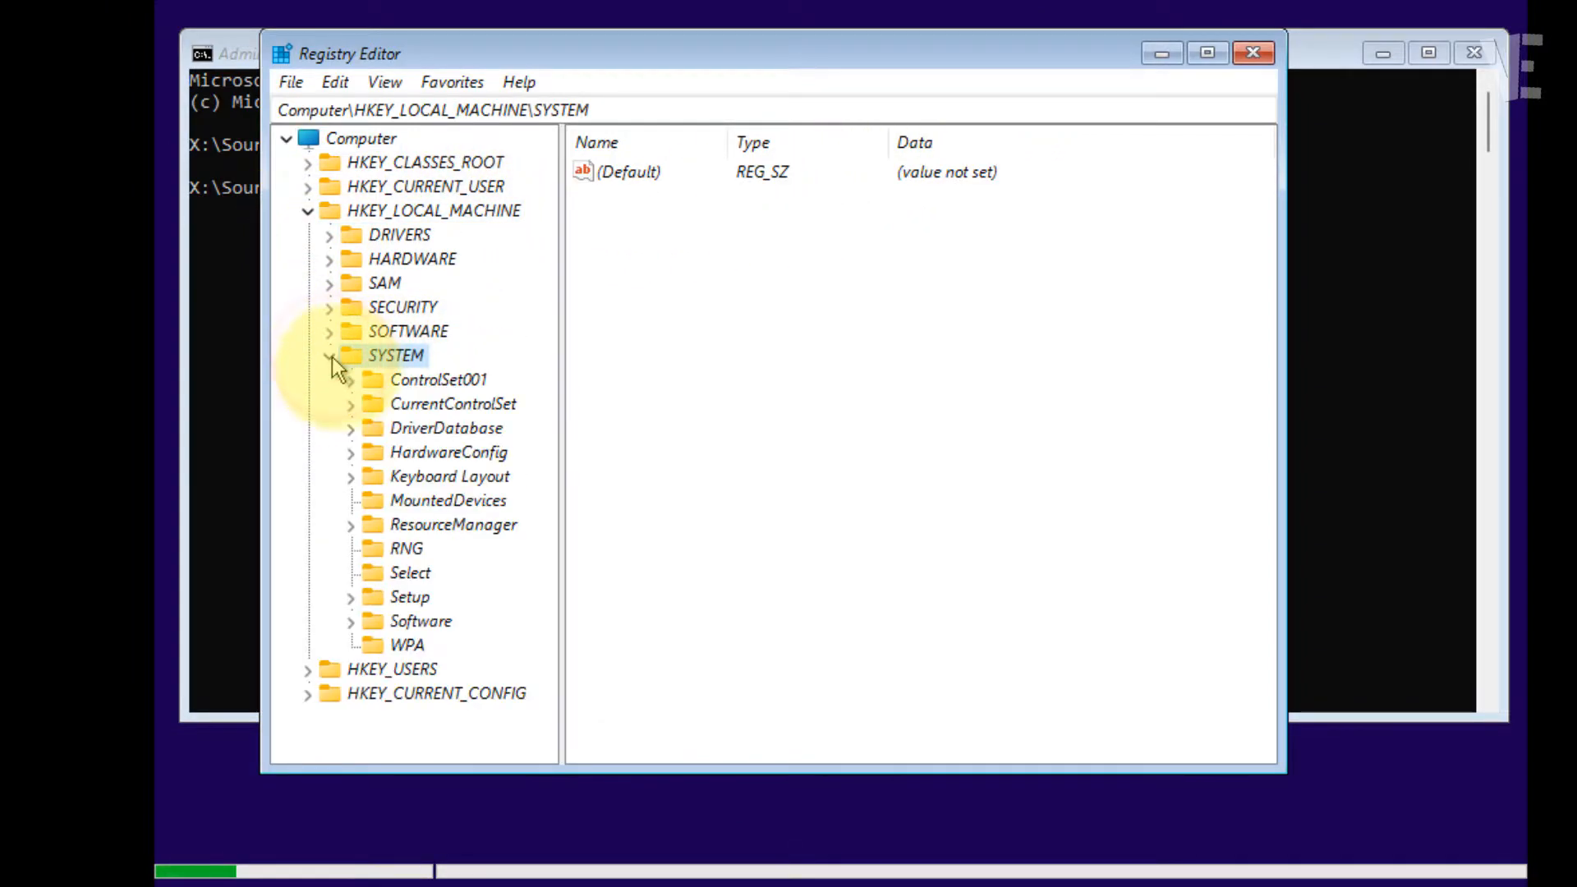
pyautogui.click(415, 606)
pyautogui.click(351, 597)
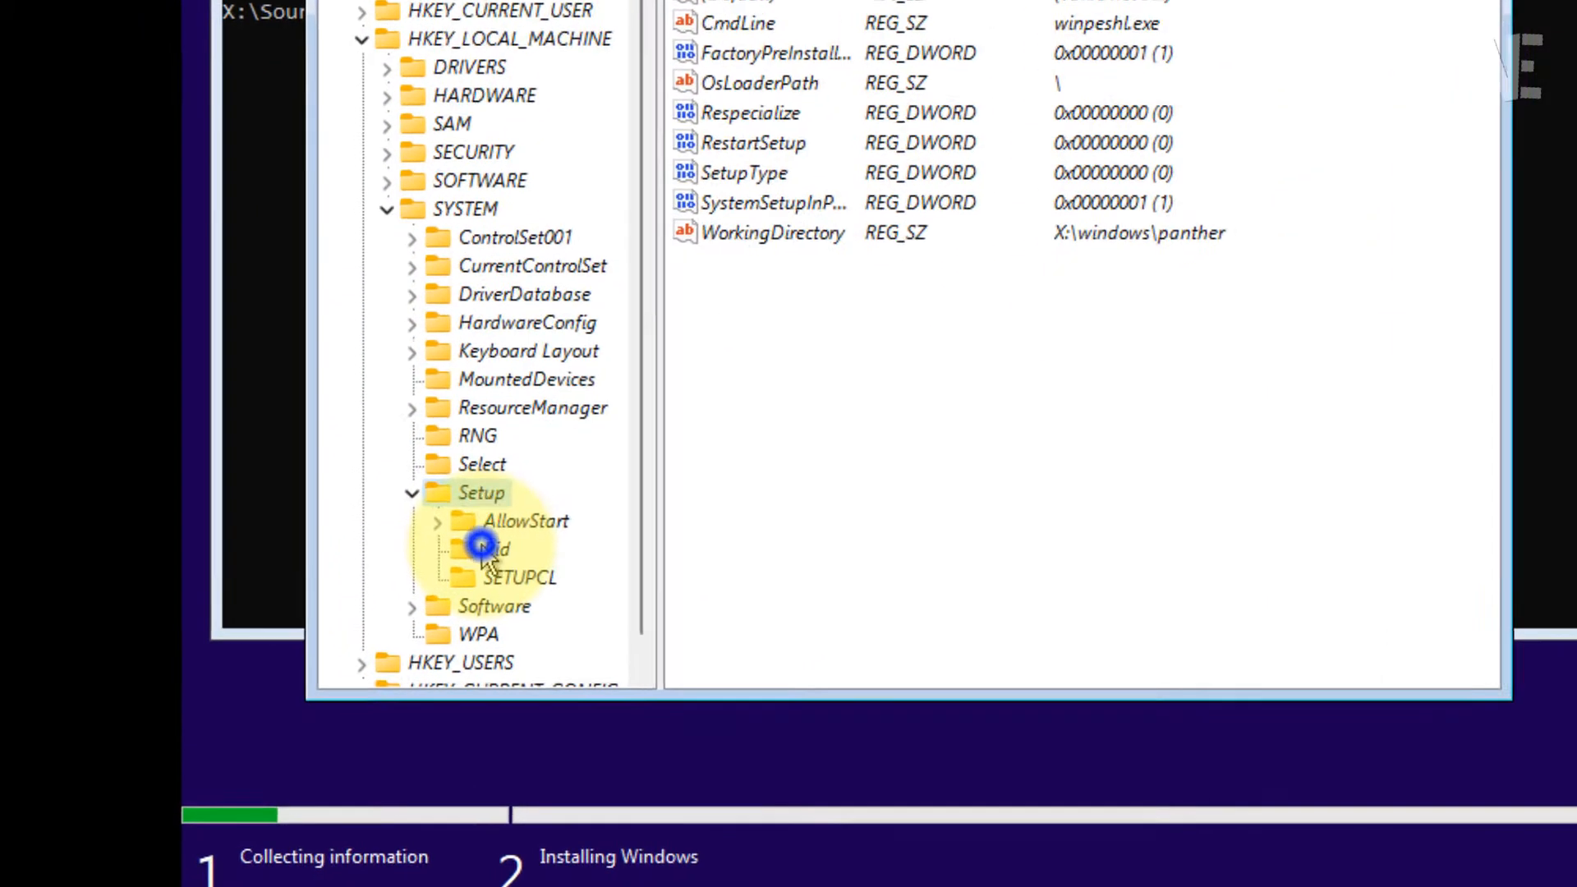
# Step: Create a new registry key named LabConfig under HKEY_LOCAL_MACHINE\SYSTEM\Setup
pyautogui.rightClick(483, 548)
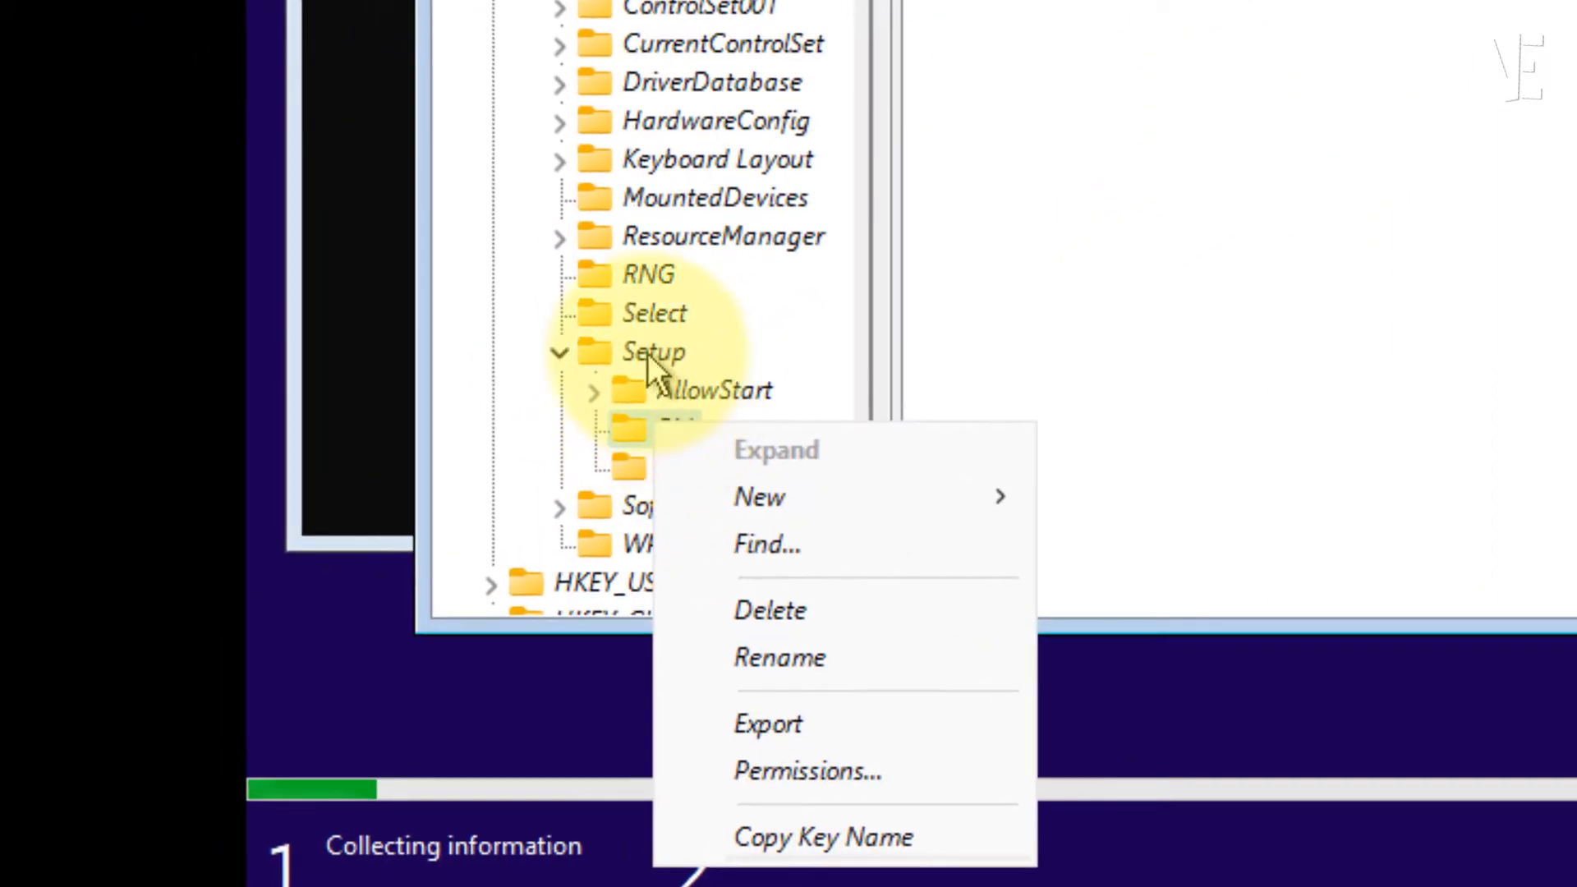
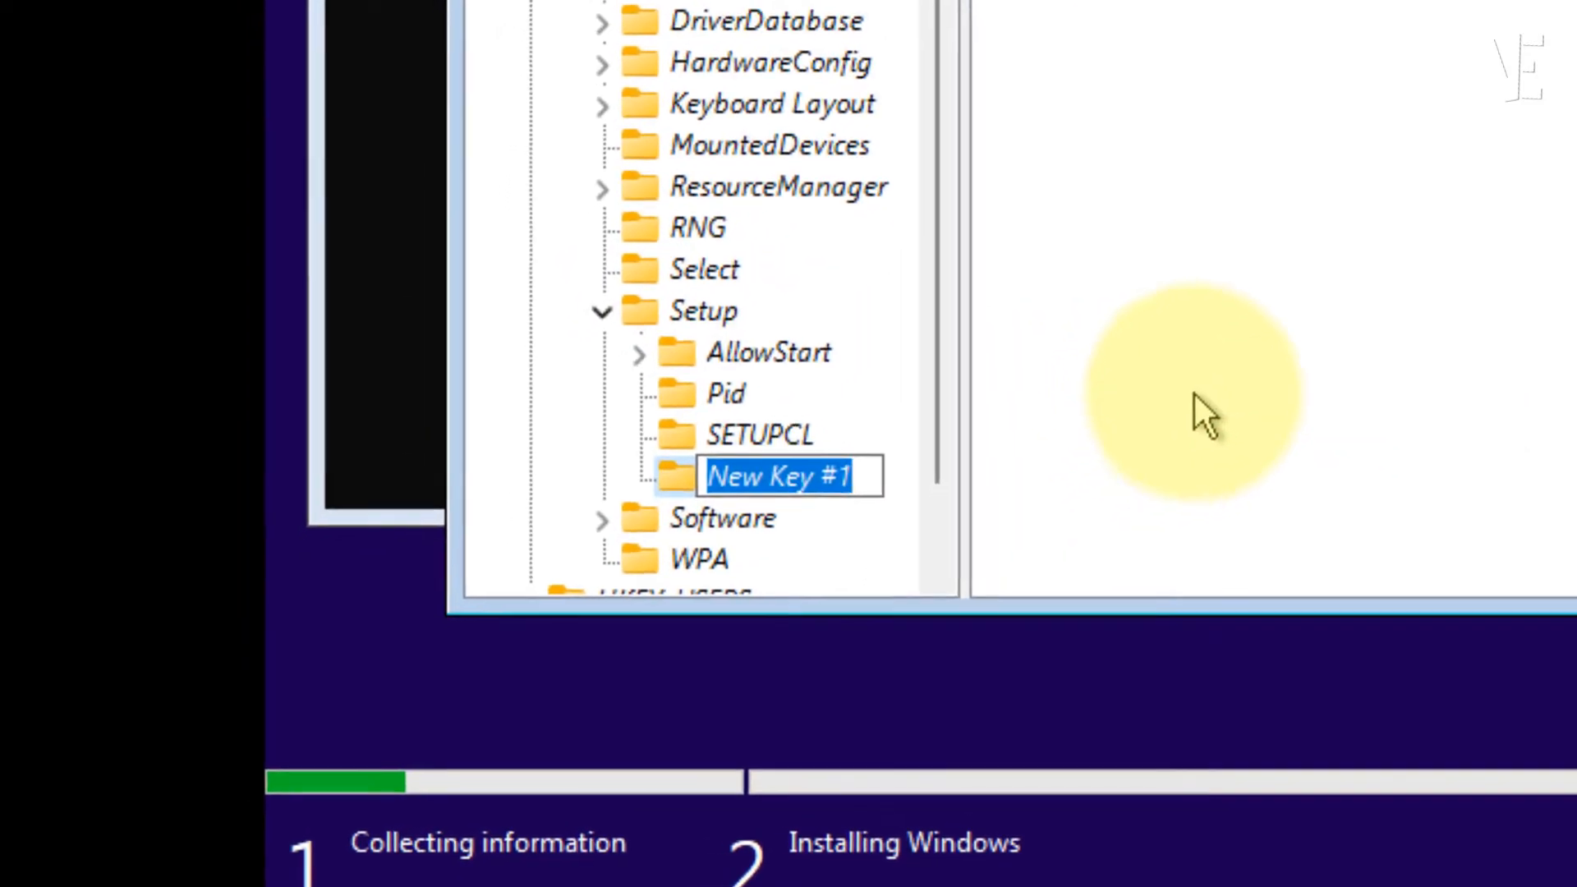
pyautogui.click(869, 479)
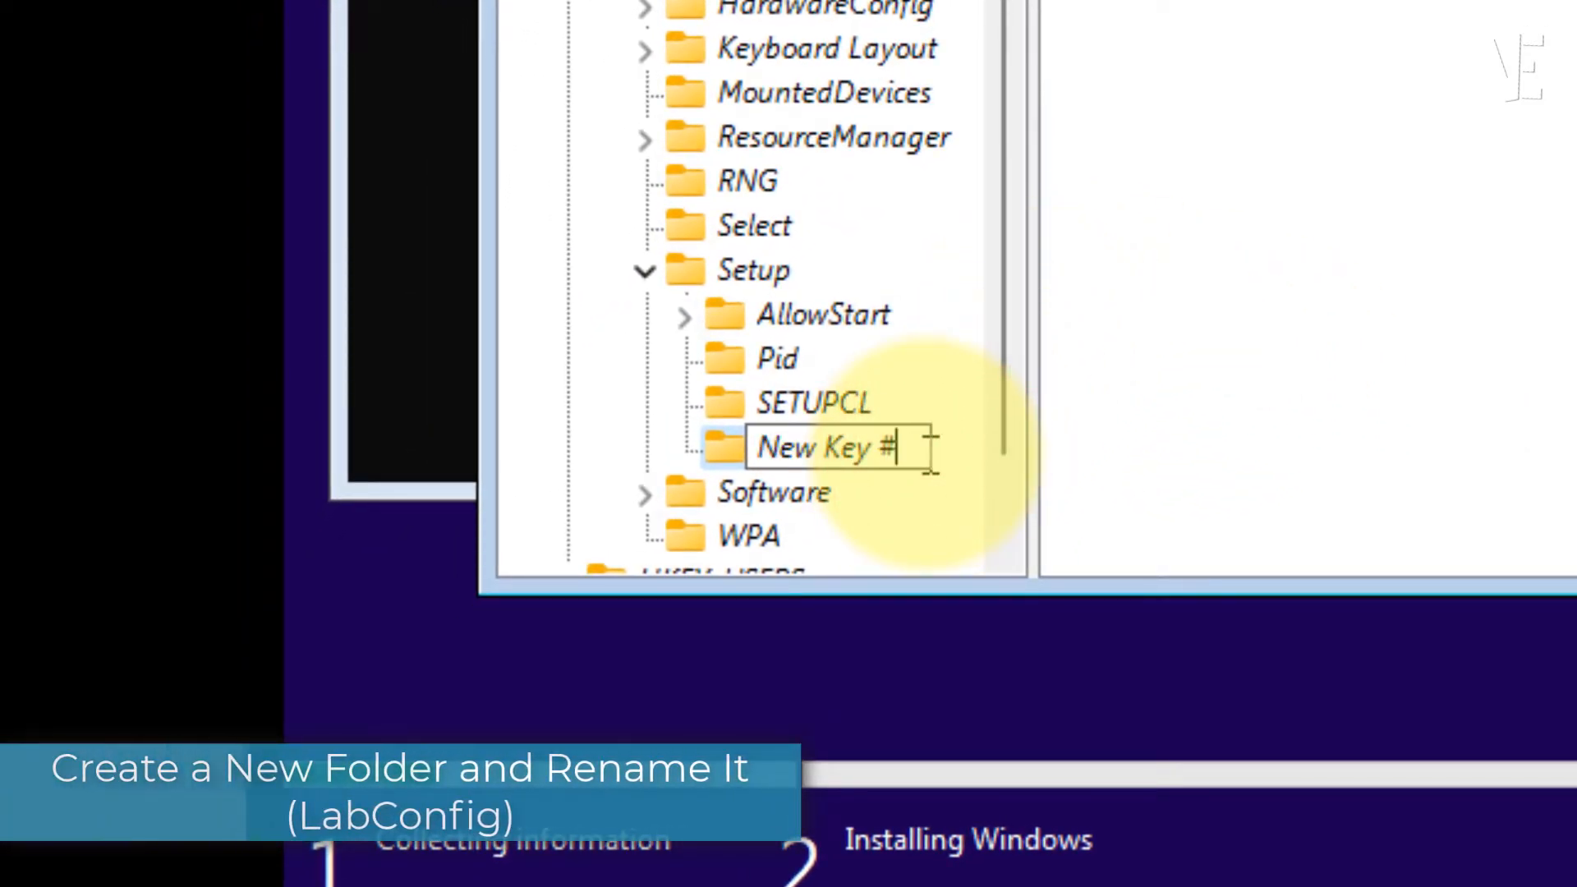
pyautogui.write('LabC')
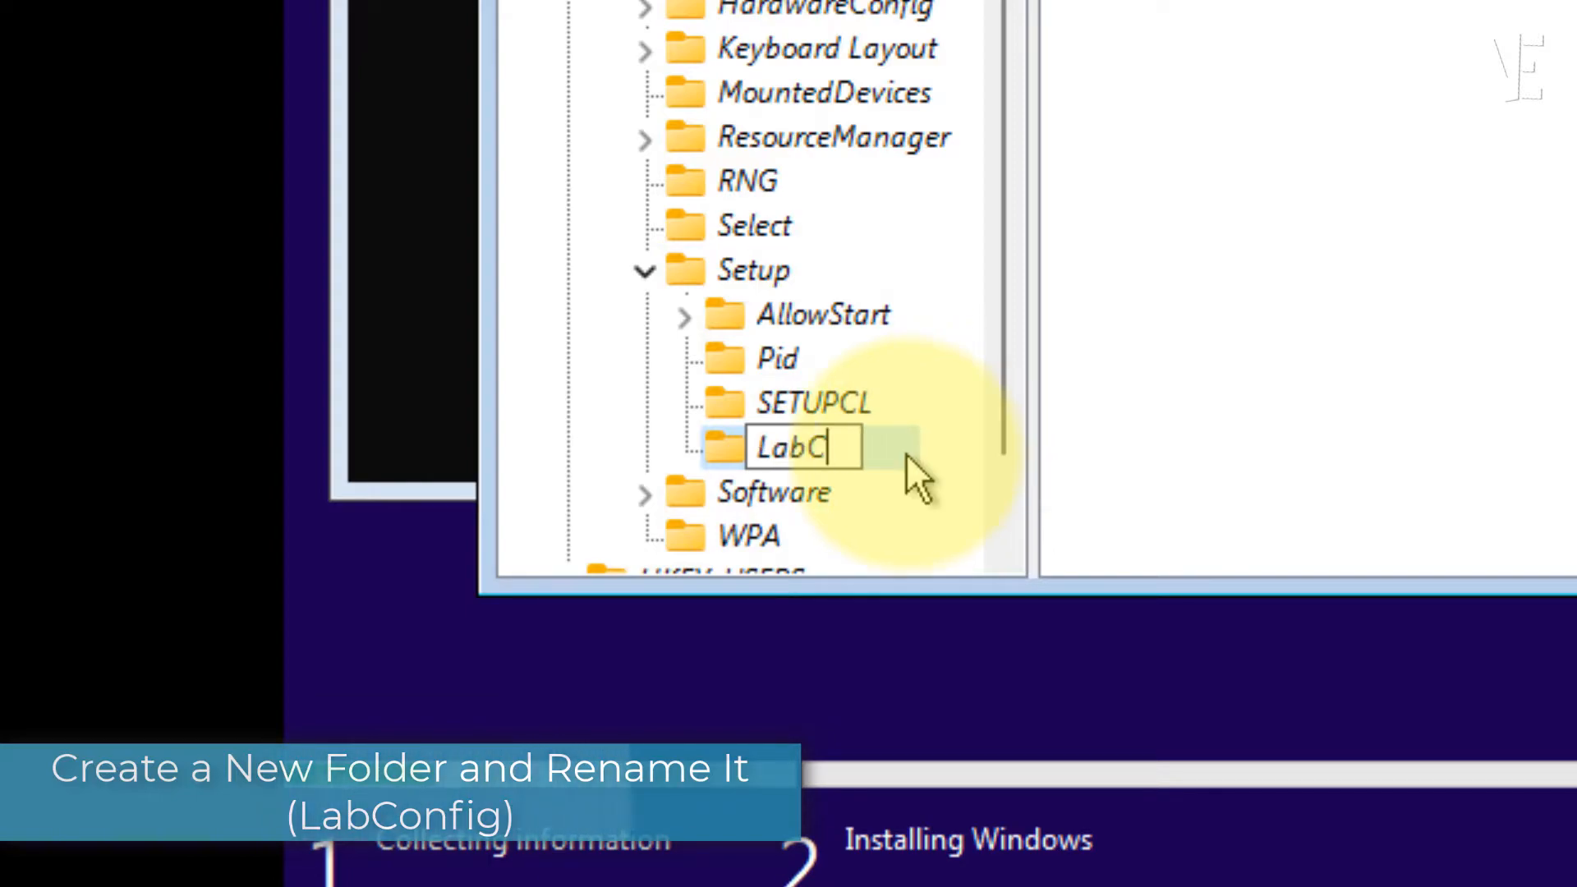
pyautogui.write('onfi')
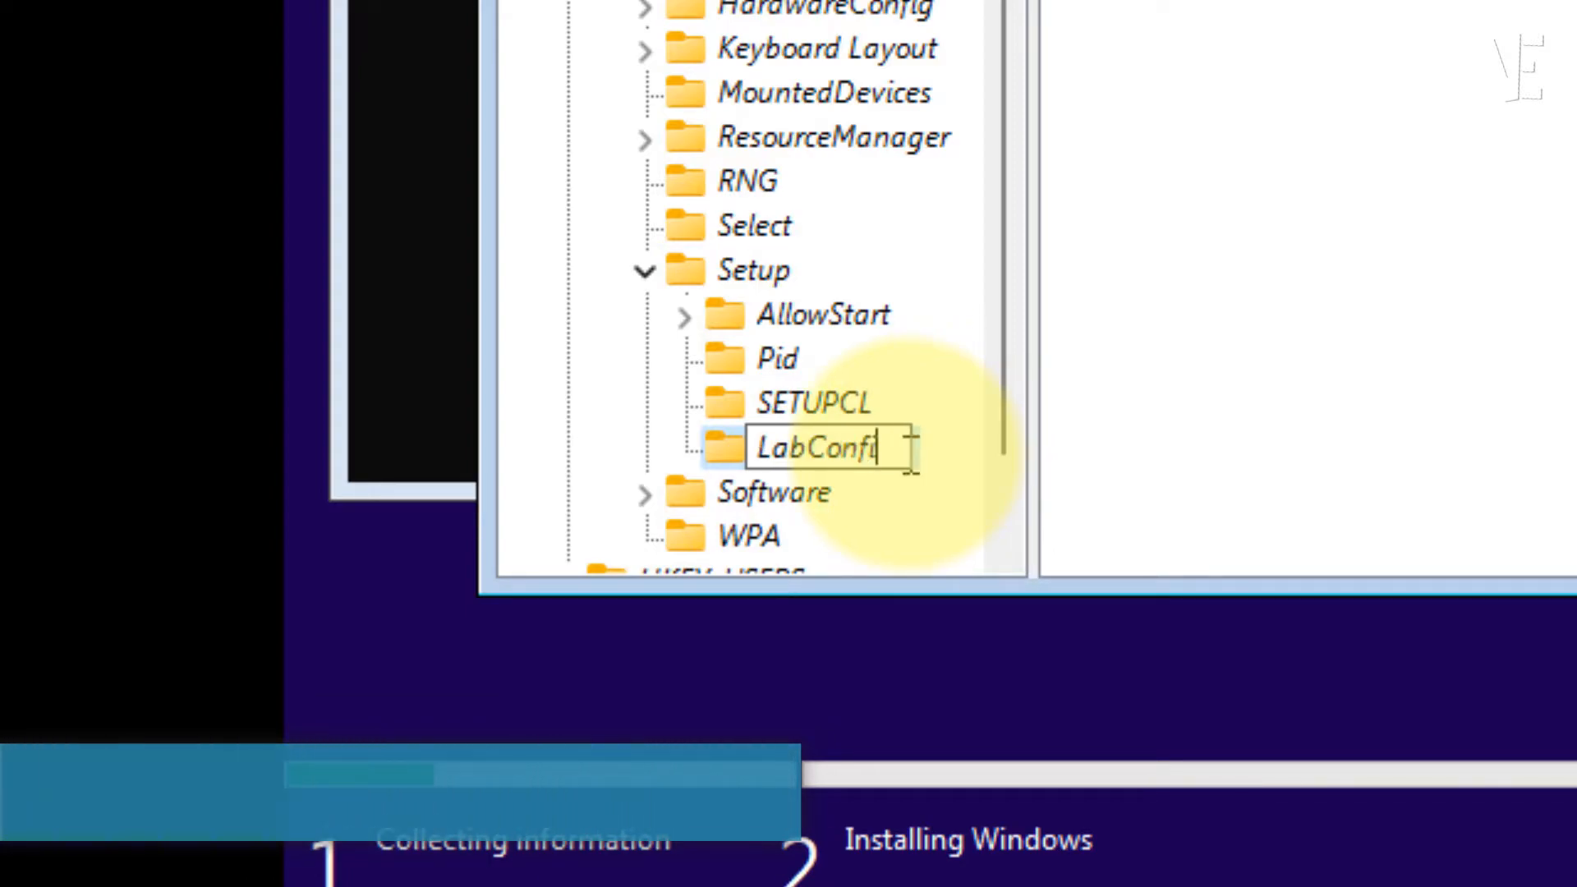
pyautogui.write('g')
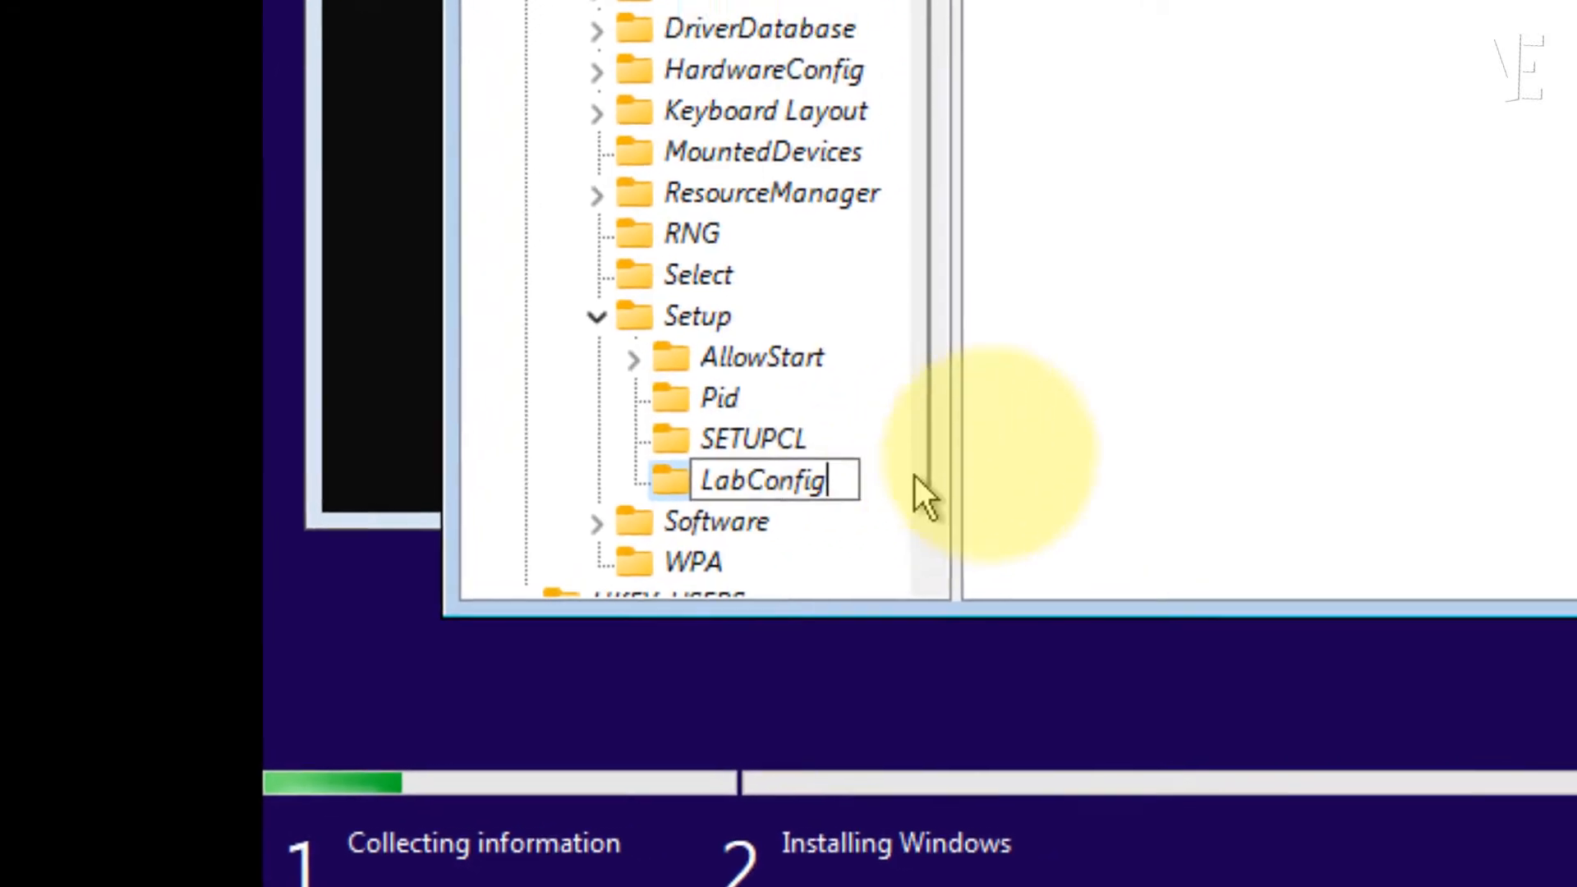
pyautogui.press('Return')
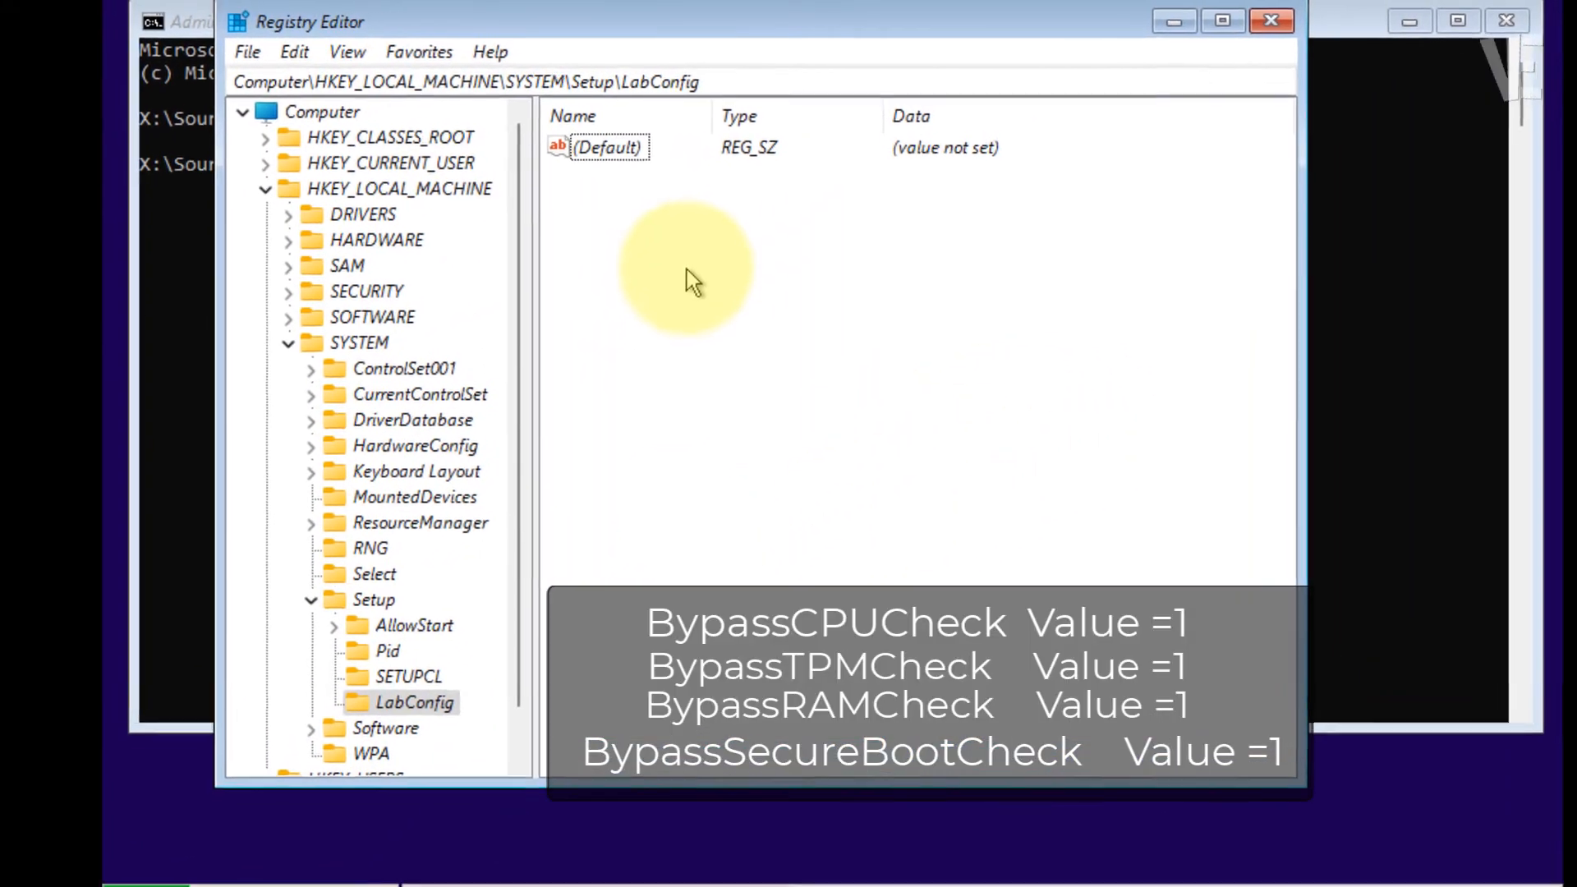
# Step: Add a DWORD (32-bit) value named BypassCPUCheck to the LabConfig key and set its data to 1
pyautogui.rightClick(686, 270)
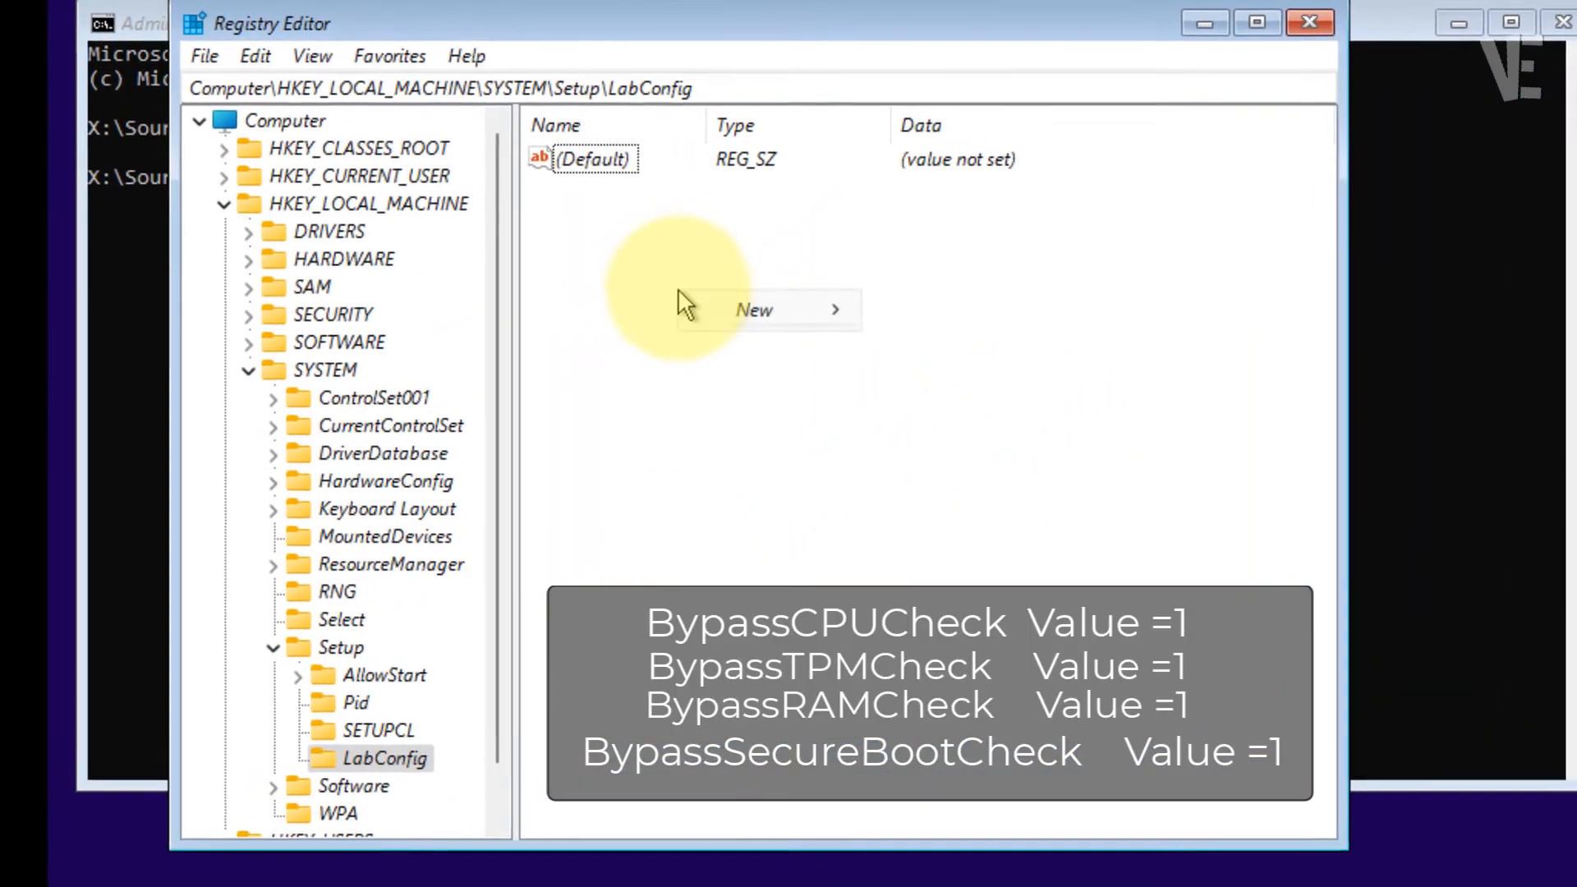
pyautogui.moveTo(801, 287)
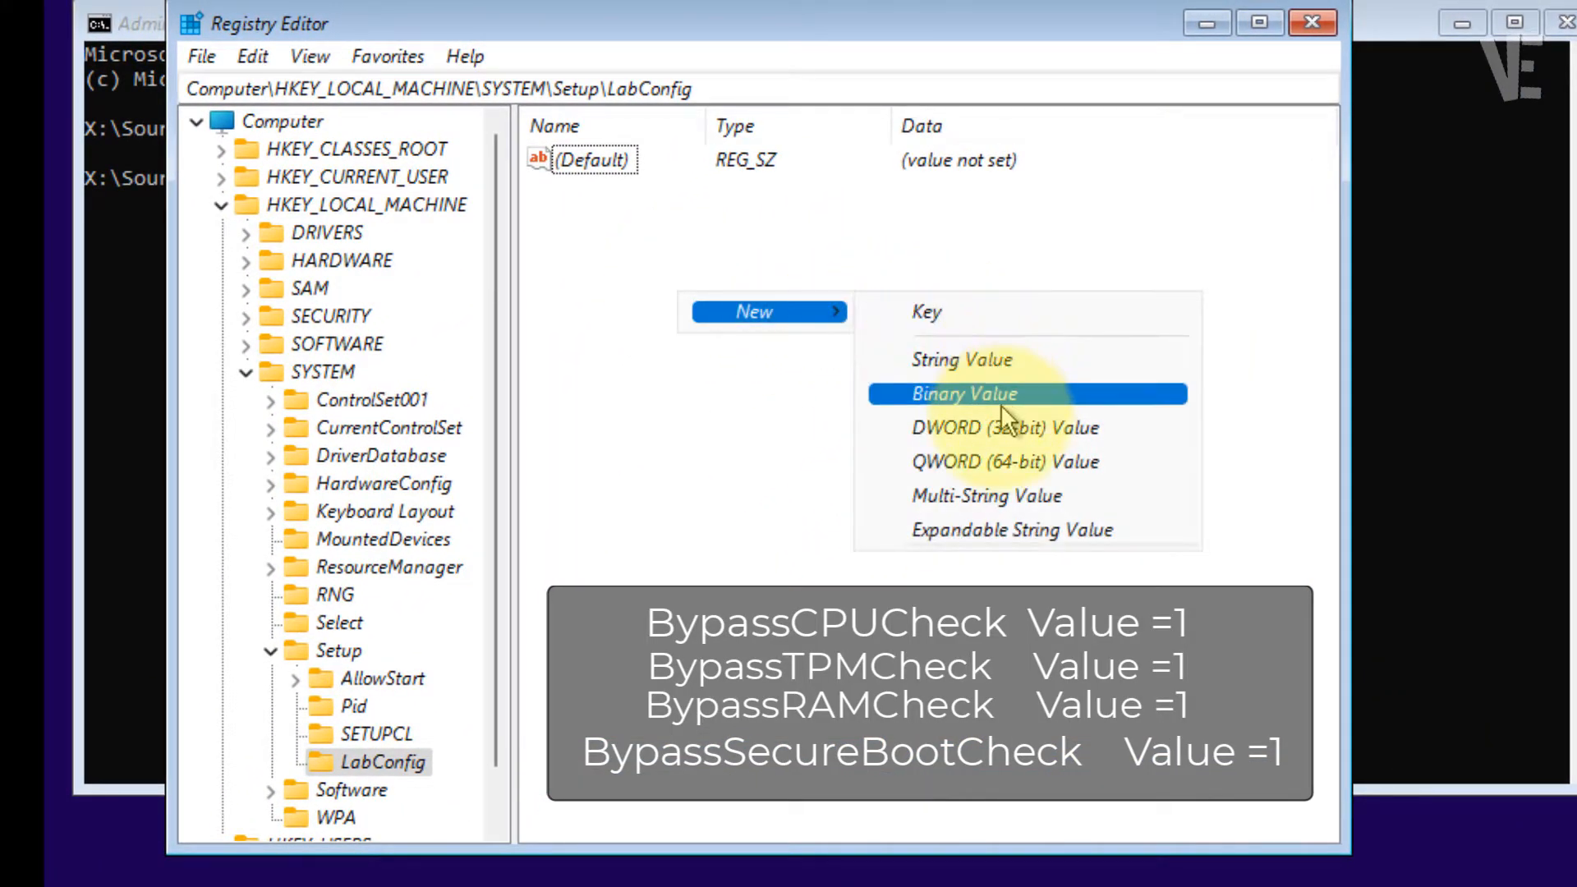
pyautogui.click(1001, 425)
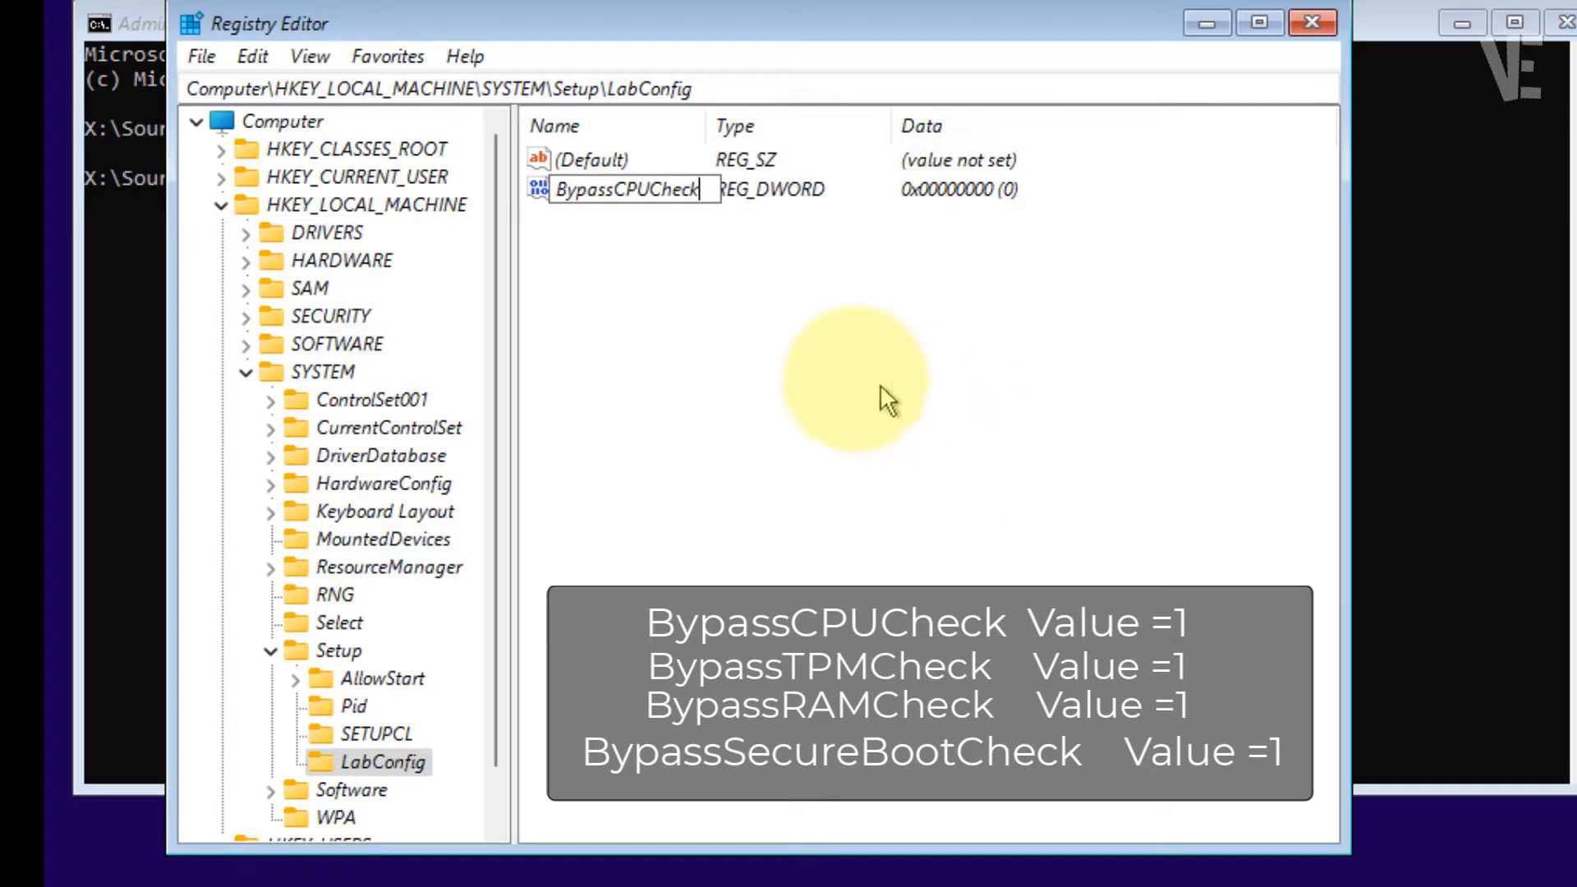
pyautogui.click(650, 191)
pyautogui.rightClick(650, 190)
pyautogui.click(707, 204)
pyautogui.click(410, 309)
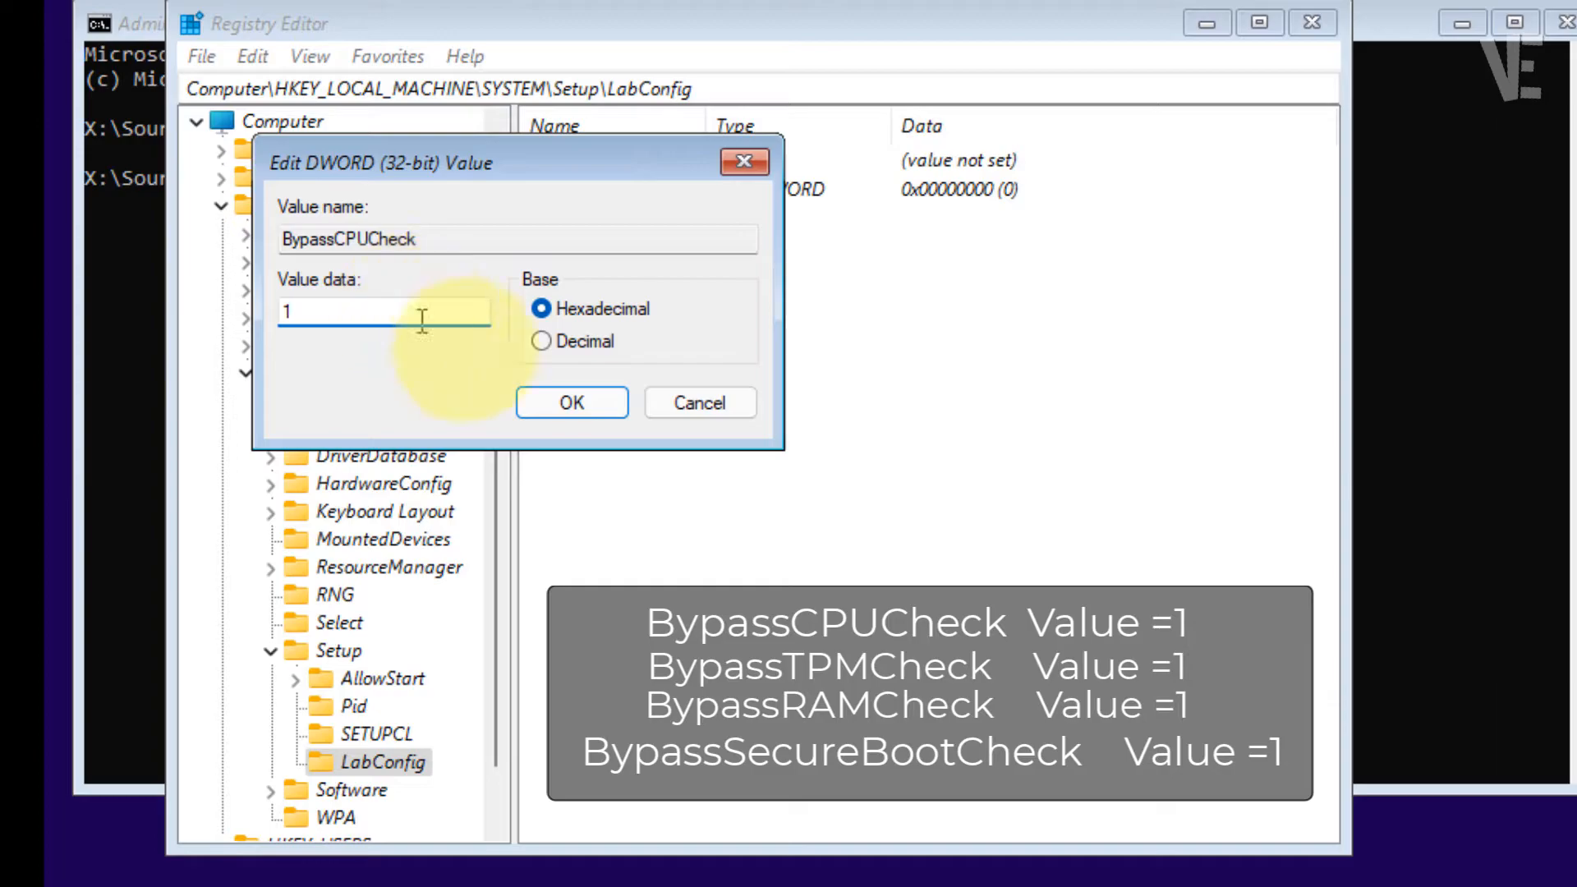
pyautogui.click(570, 409)
# Step: Add a DWORD (32-bit) value named BypassTPMCheck to the LabConfig key and set its data to 1
pyautogui.rightClick(693, 341)
pyautogui.moveTo(722, 351)
pyautogui.click(1021, 461)
pyautogui.write('BypassTPMCheck')
pyautogui.press('Return')
pyautogui.rightClick(642, 218)
pyautogui.click(707, 240)
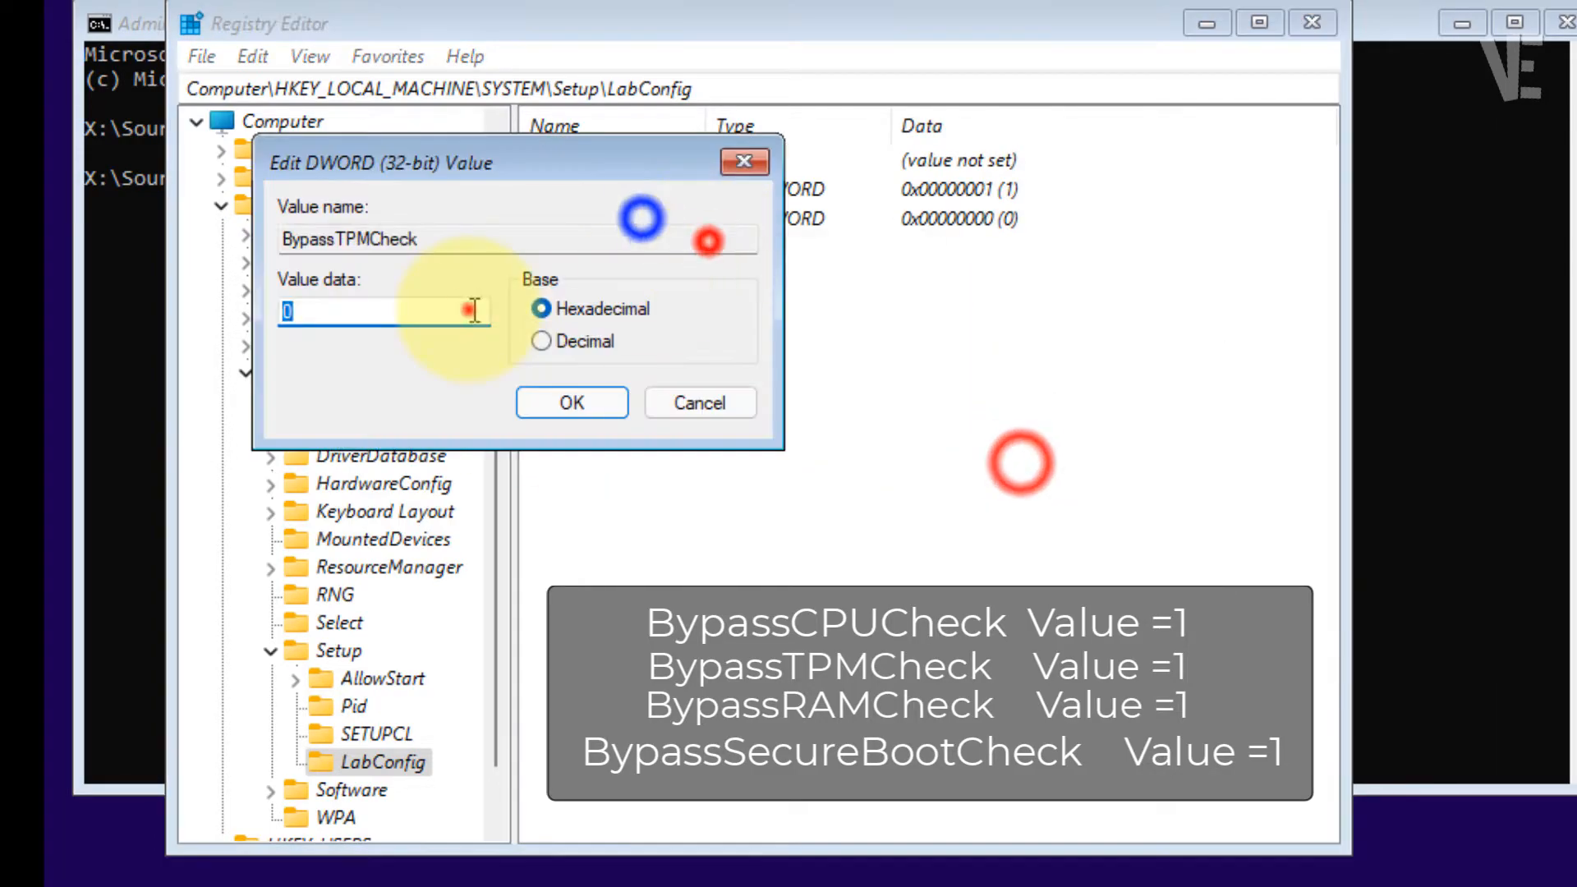
pyautogui.write('1')
pyautogui.click(574, 411)
# Step: Add a DWORD (32-bit) value named BypassRAMCheck to the LabConfig key and set its data to 1
pyautogui.rightClick(655, 366)
pyautogui.click(977, 534)
pyautogui.write('BypassRAMCheck')
pyautogui.press('Return')
pyautogui.rightClick(644, 245)
pyautogui.click(809, 265)
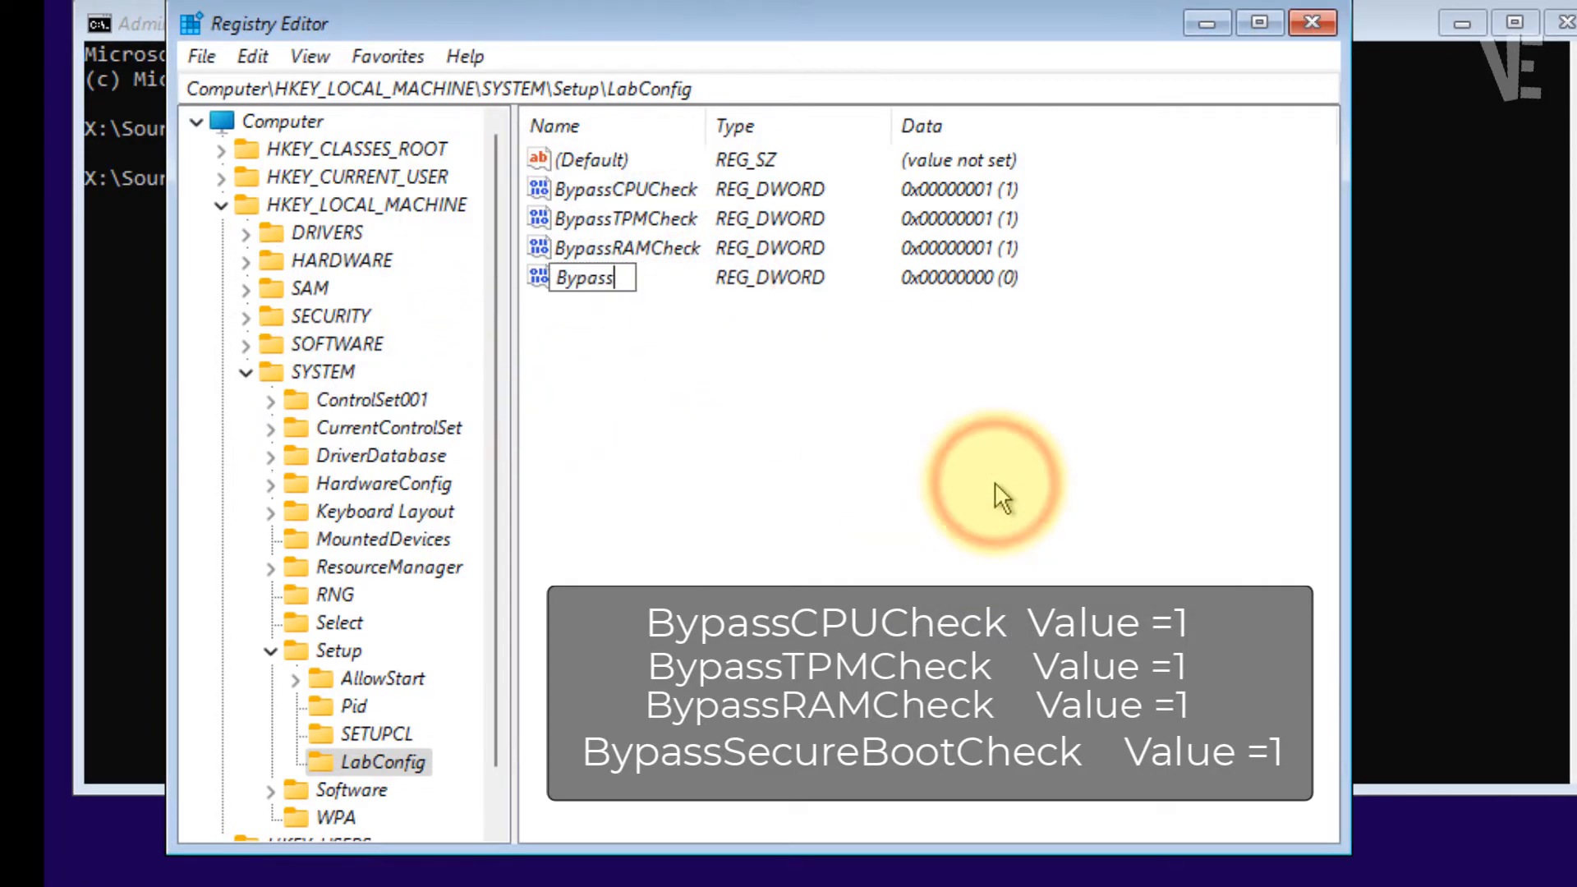
# Step: Add a DWORD value named BypassSecureBootCheck with data 1 to the LabConfig key and widen the Name column to show it fully
pyautogui.write('heck')
pyautogui.click(993, 481)
pyautogui.rightClick(630, 279)
pyautogui.click(691, 306)
pyautogui.write('1')
pyautogui.click(577, 403)
pyautogui.click(577, 403)
pyautogui.moveTo(704, 118); pyautogui.dragTo(798, 122)
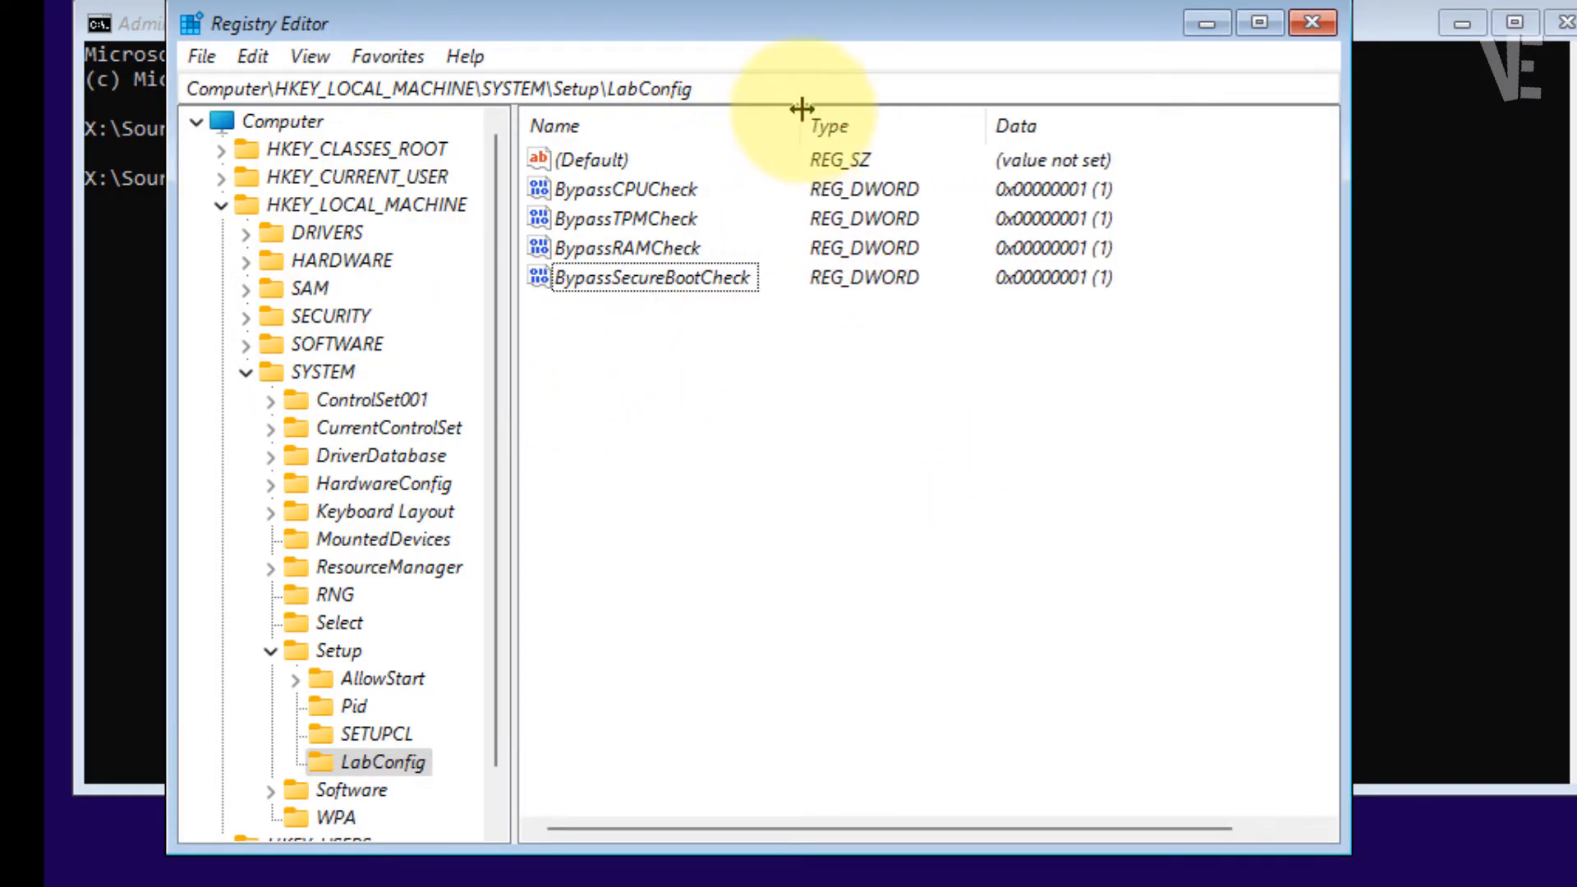
pyautogui.moveTo(1189, 296); pyautogui.dragTo(575, 156)
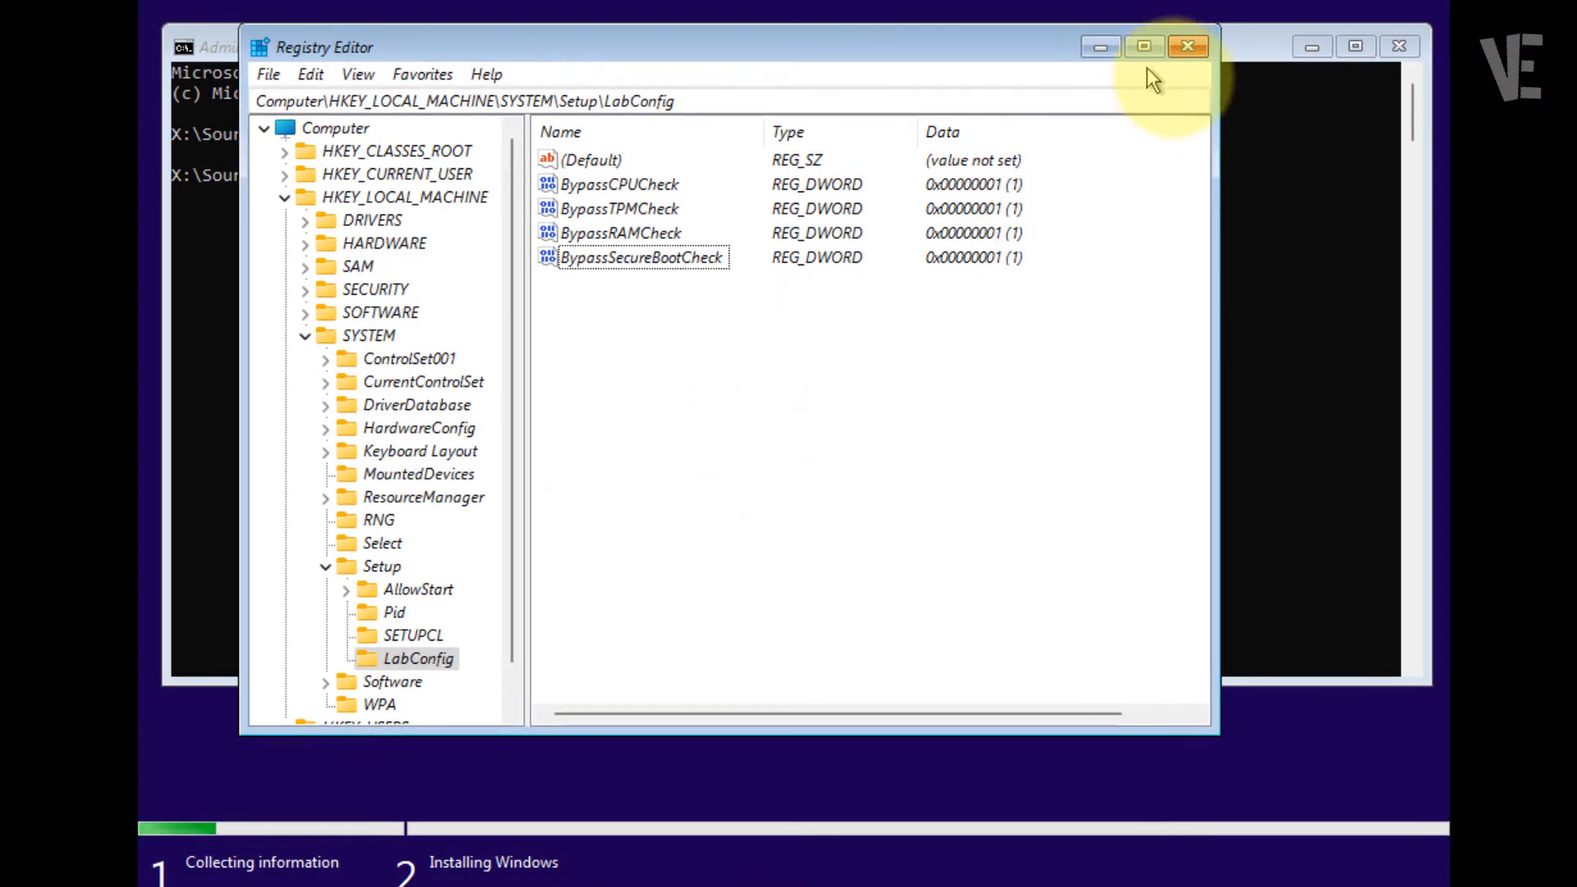
# Step: Close Registry Editor and the command prompt, then quit the blocked setup and start the Windows installation again
pyautogui.click(1265, 31)
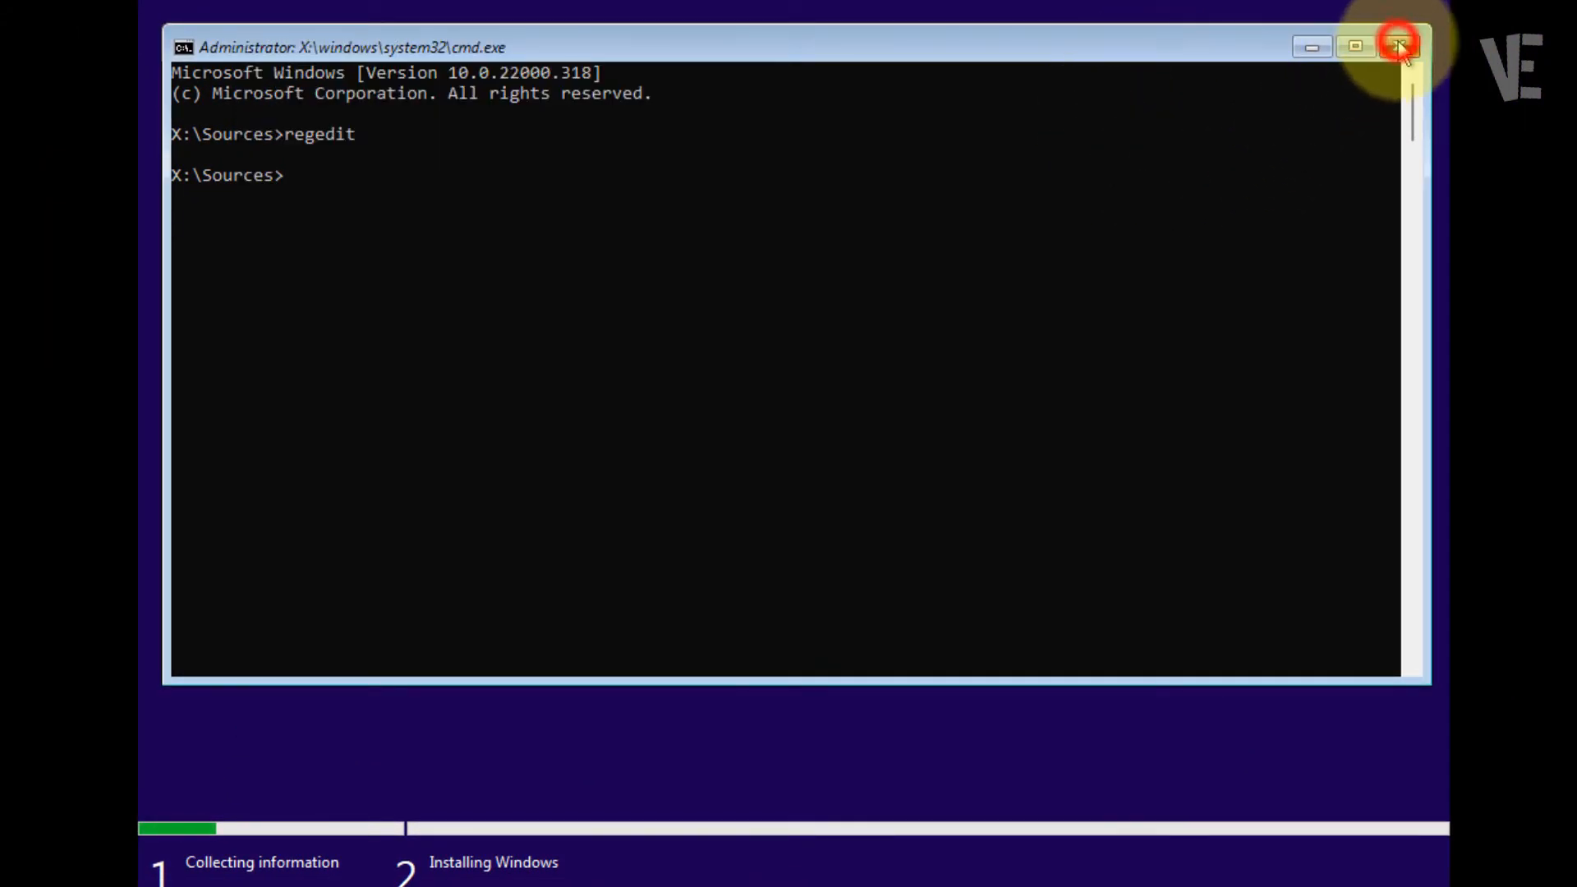
pyautogui.click(1399, 46)
pyautogui.click(1173, 76)
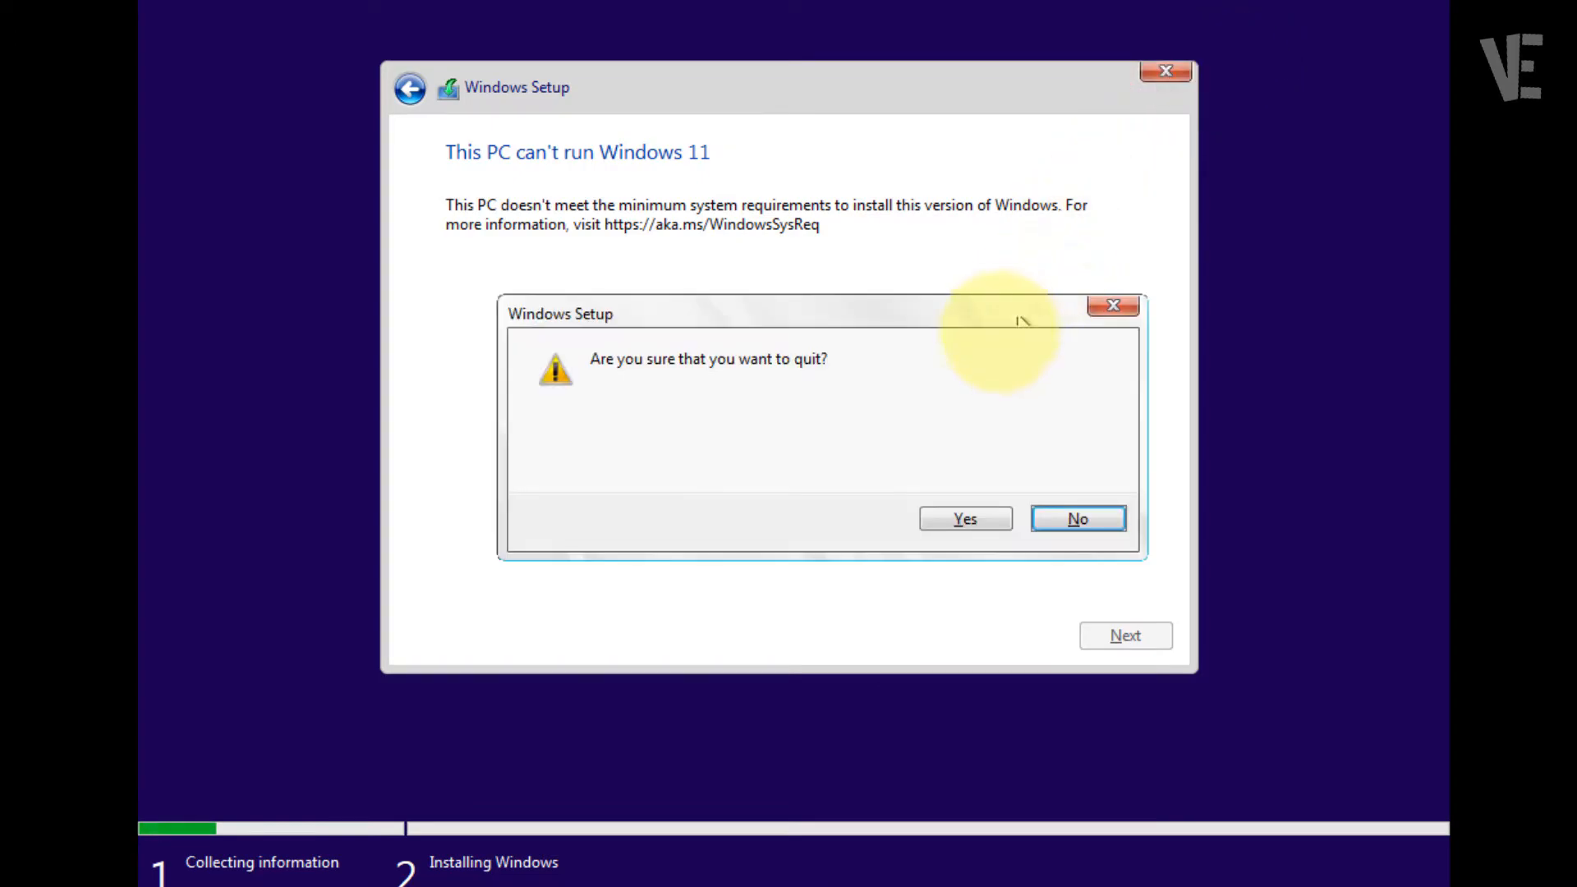
pyautogui.click(964, 516)
pyautogui.click(817, 423)
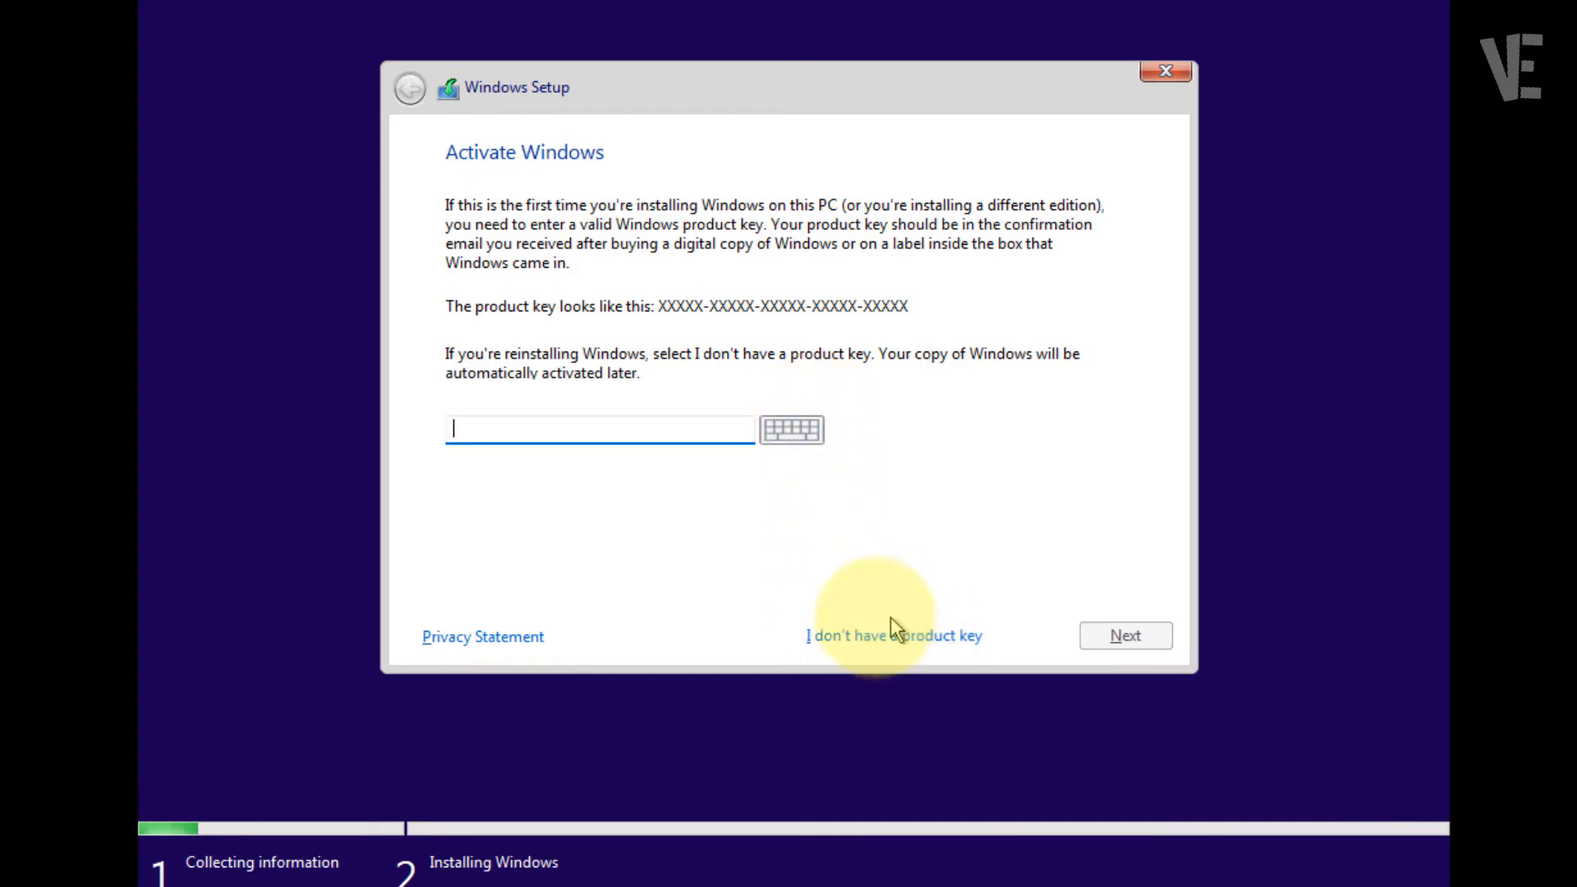
# Step: Skip the product key and choose Windows 11 Pro as the operating system to install
pyautogui.click(875, 632)
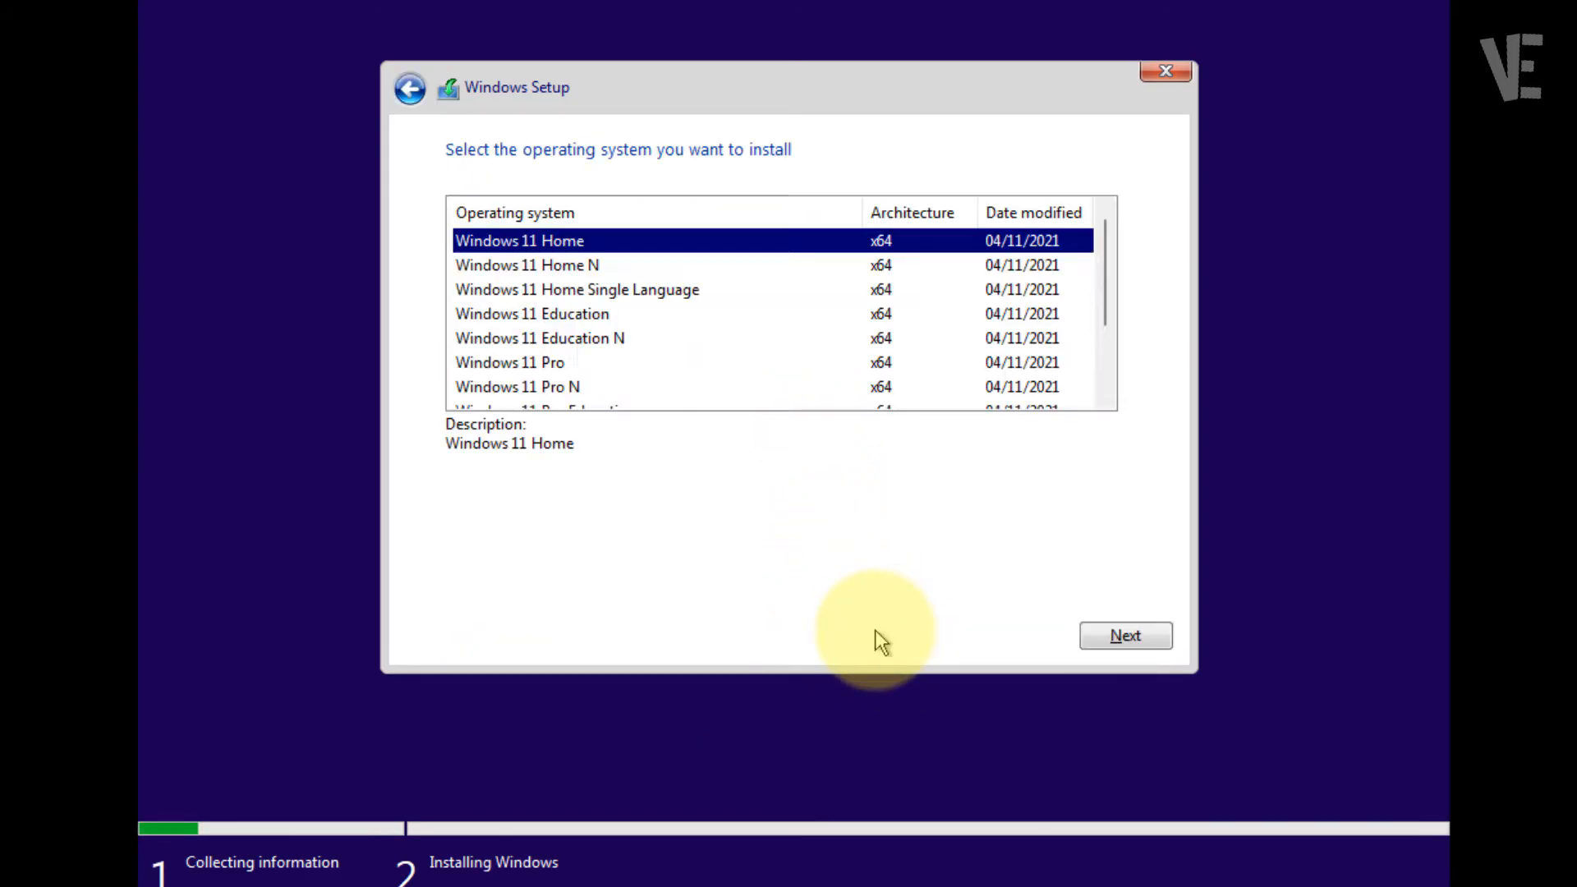
pyautogui.click(573, 365)
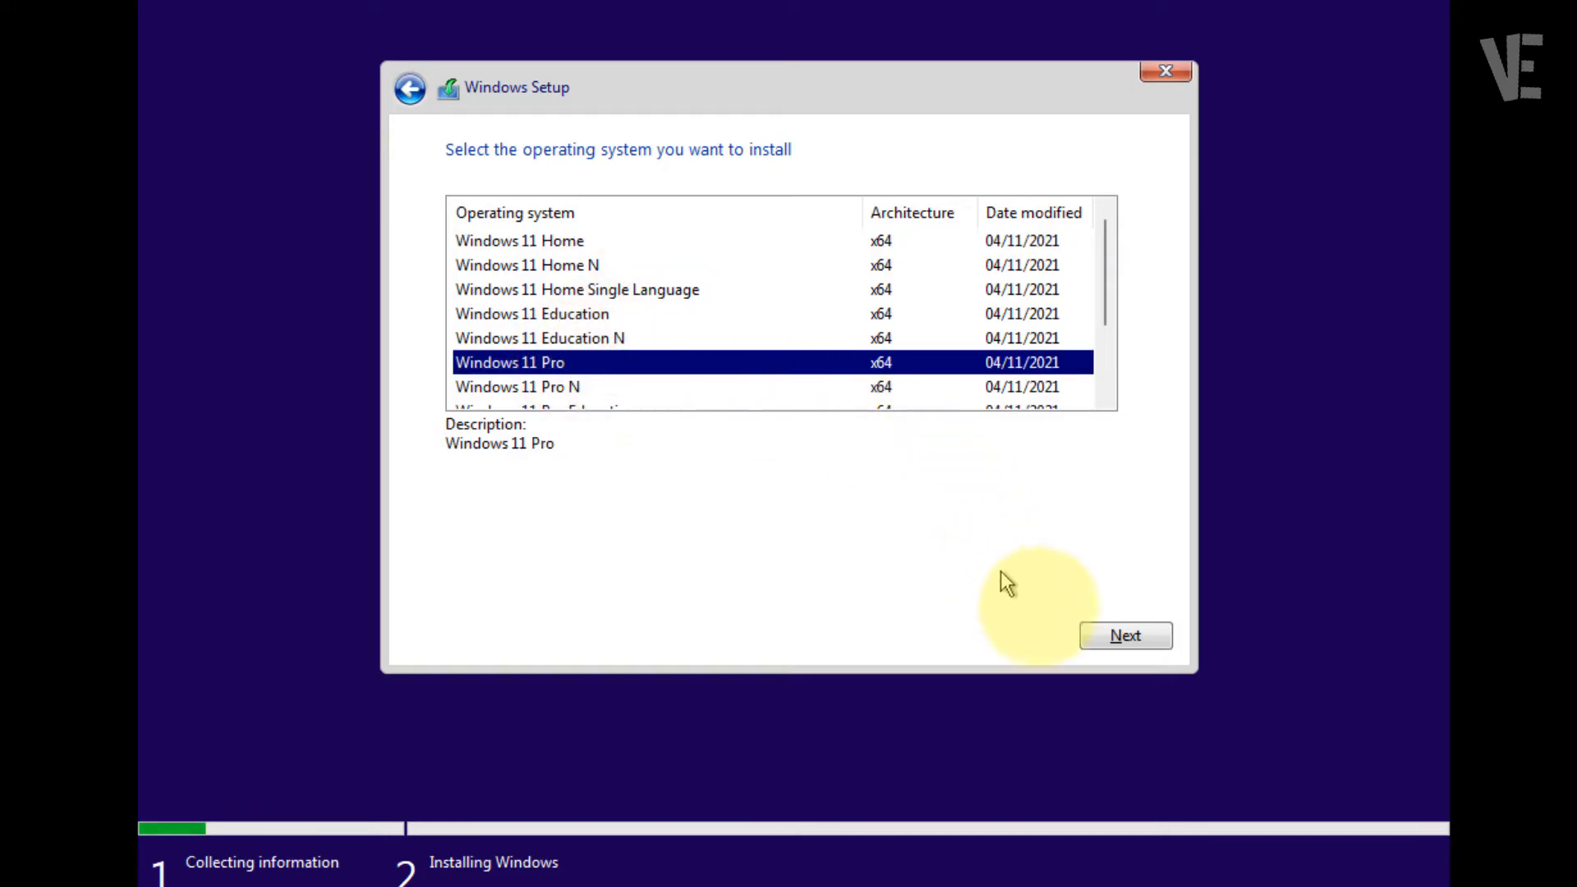
pyautogui.click(1111, 637)
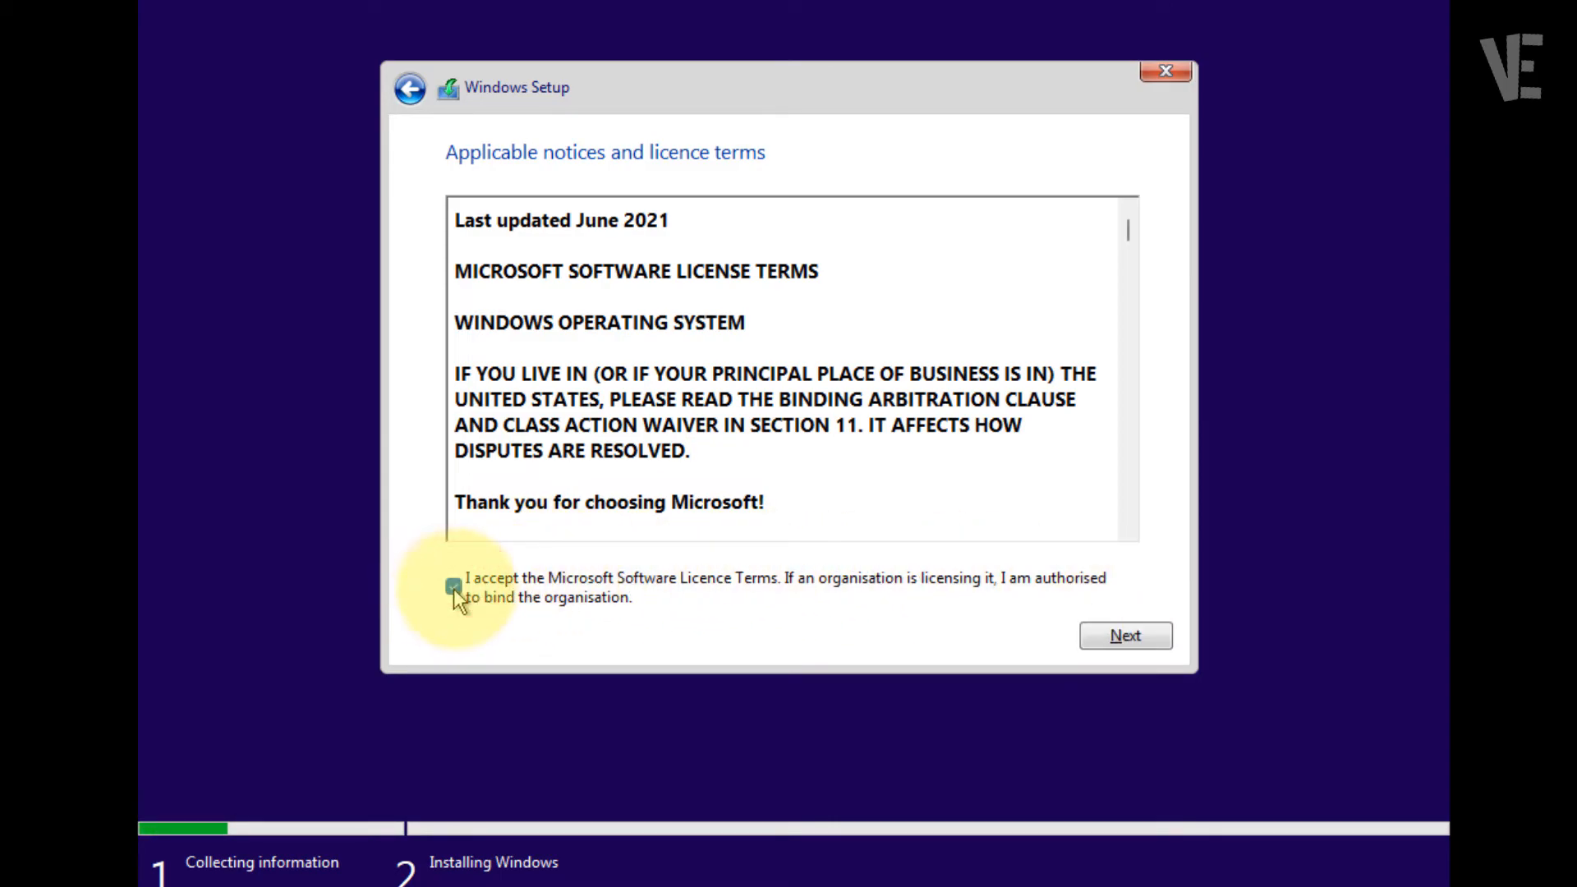
# Step: Accept the Microsoft licence terms and start a custom installation on Drive 0 Unallocated Space
pyautogui.click(1113, 637)
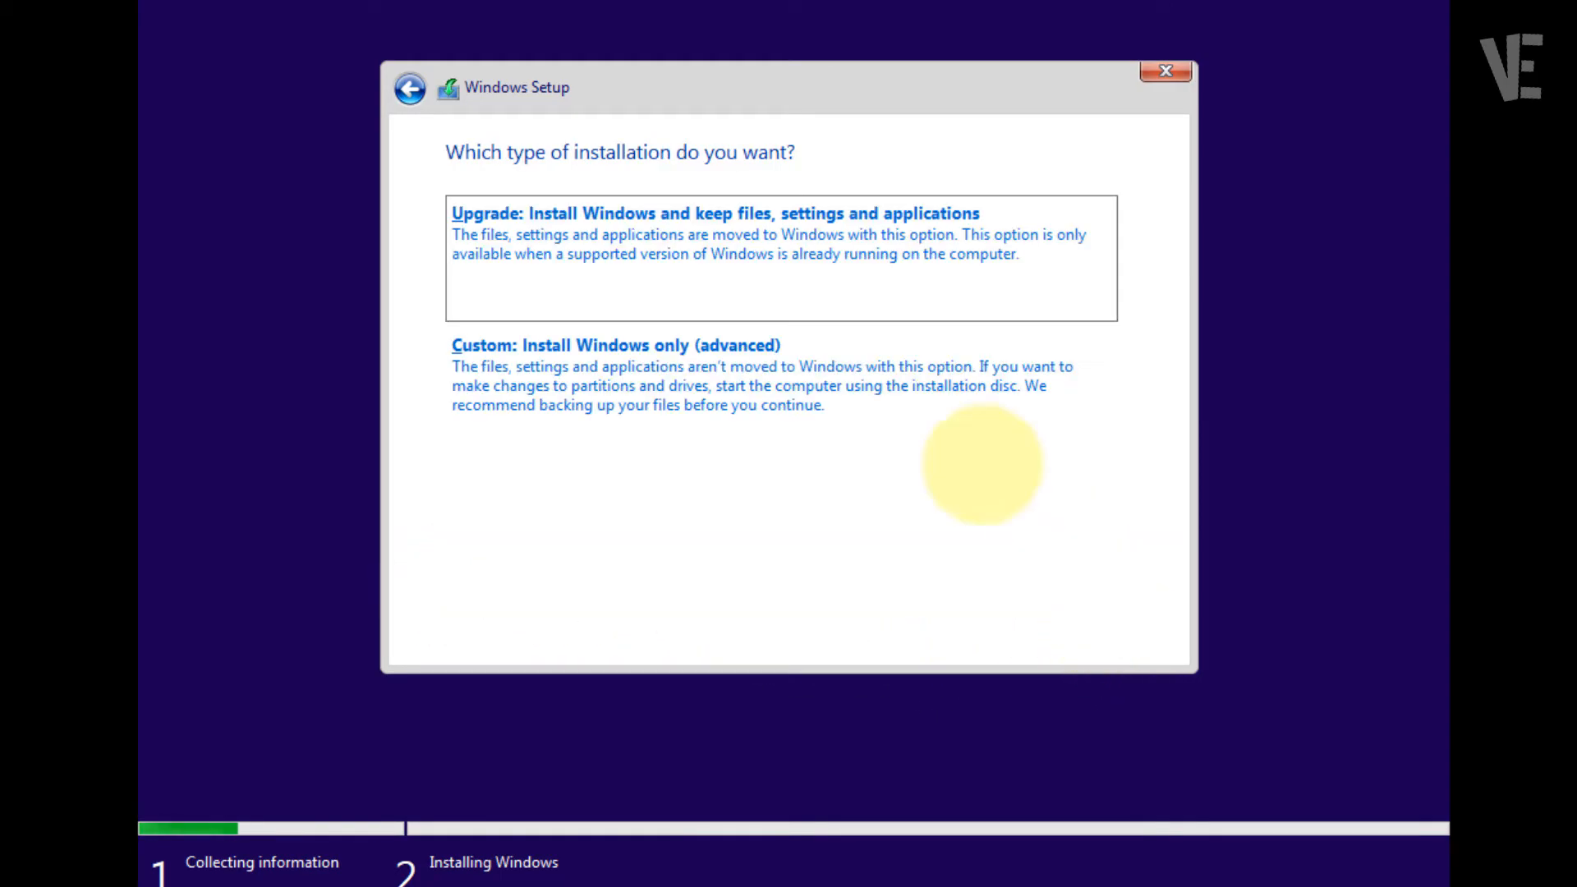
pyautogui.click(821, 407)
pyautogui.click(846, 260)
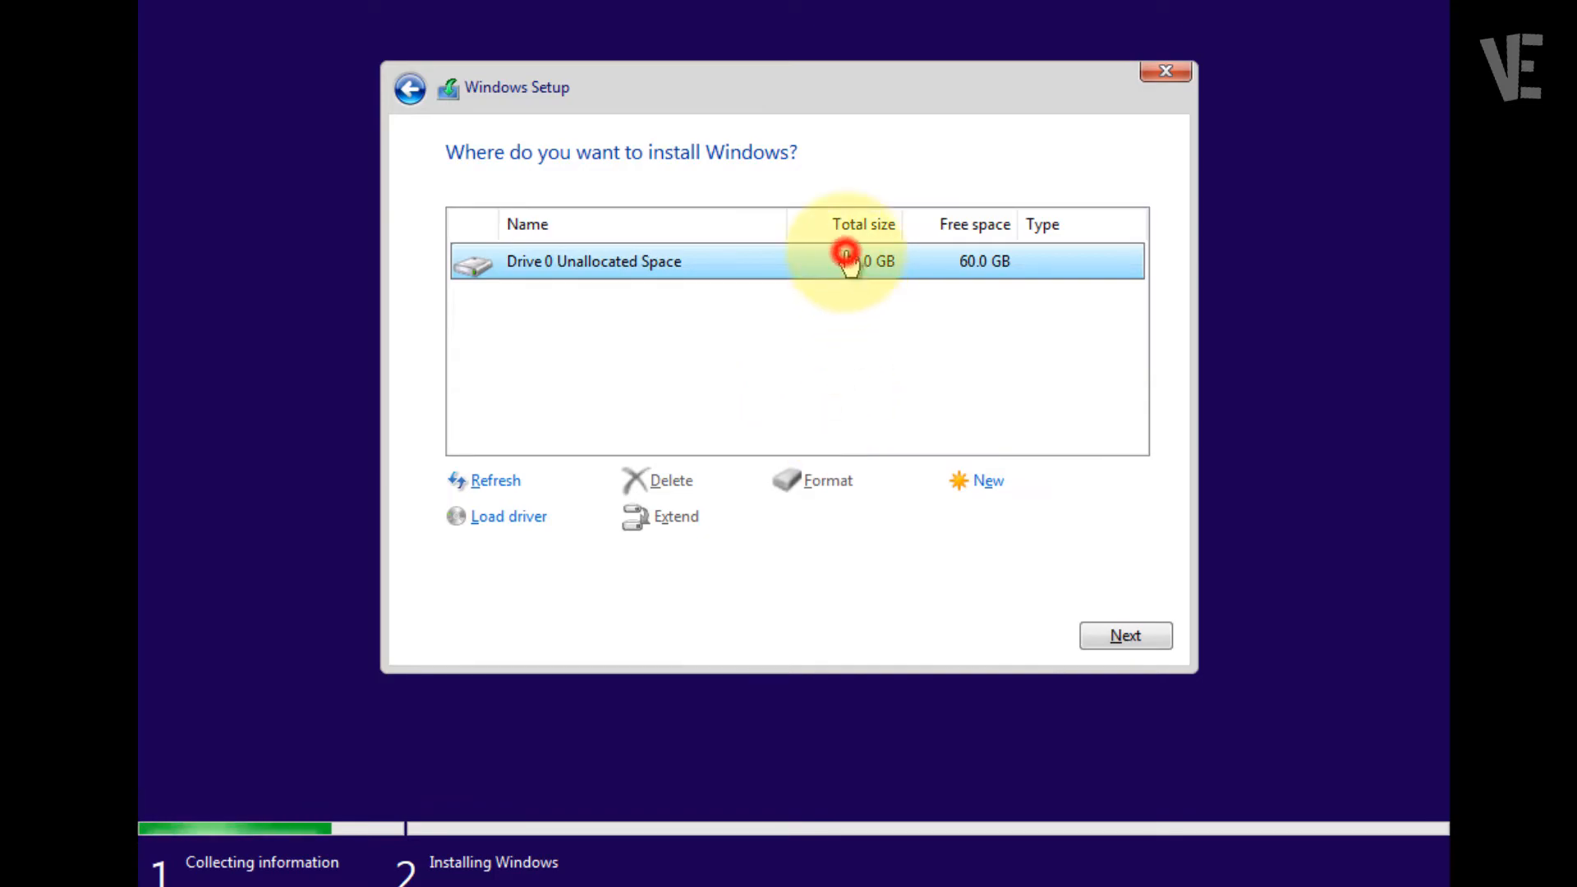
pyautogui.click(1130, 635)
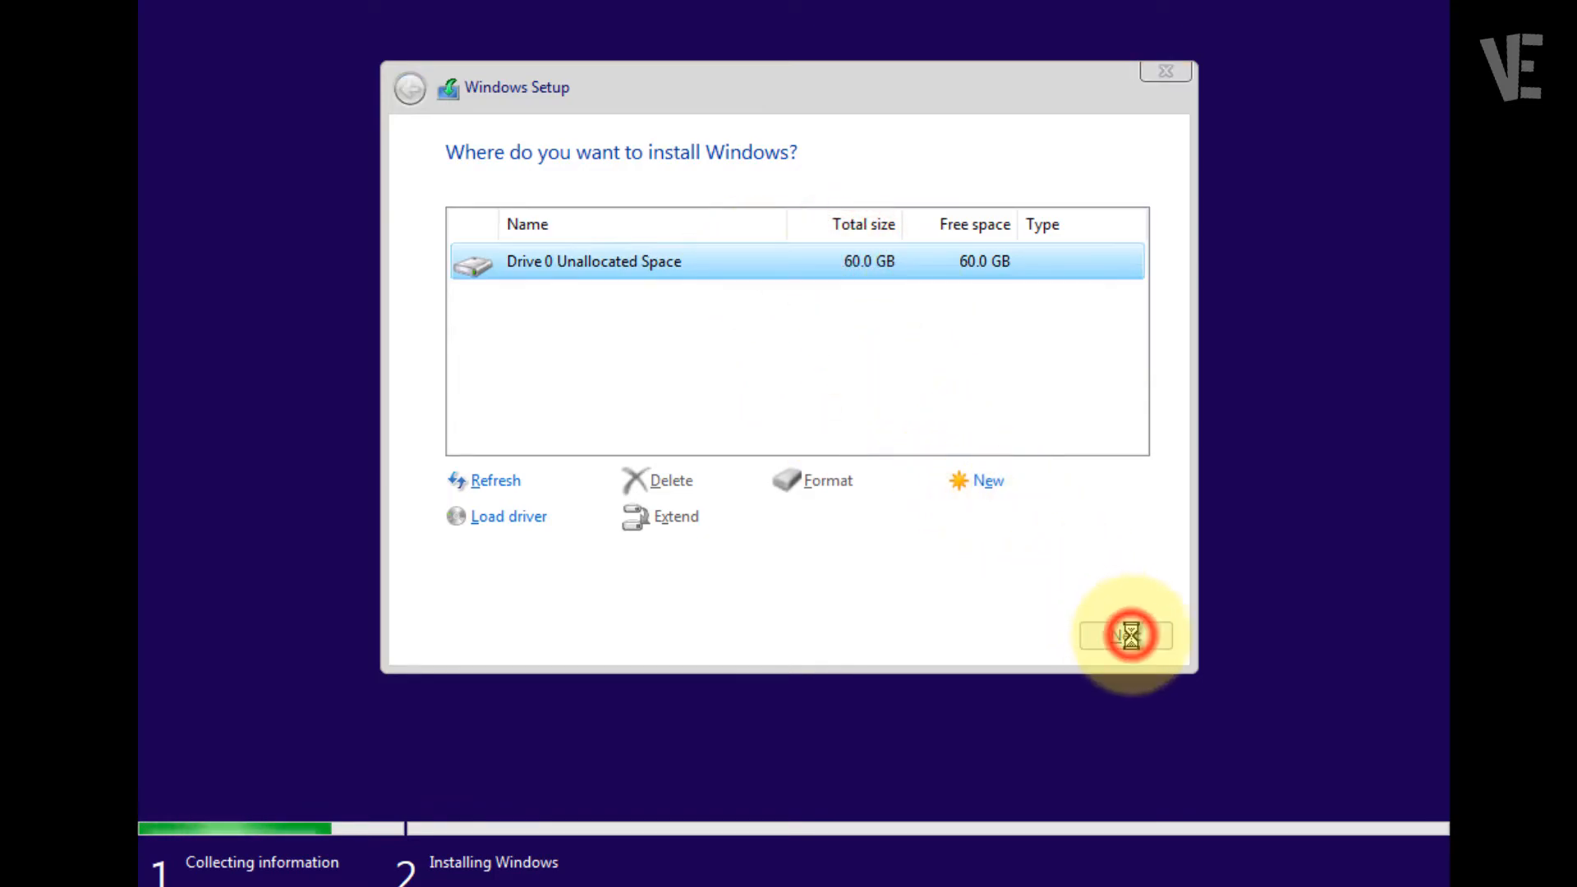